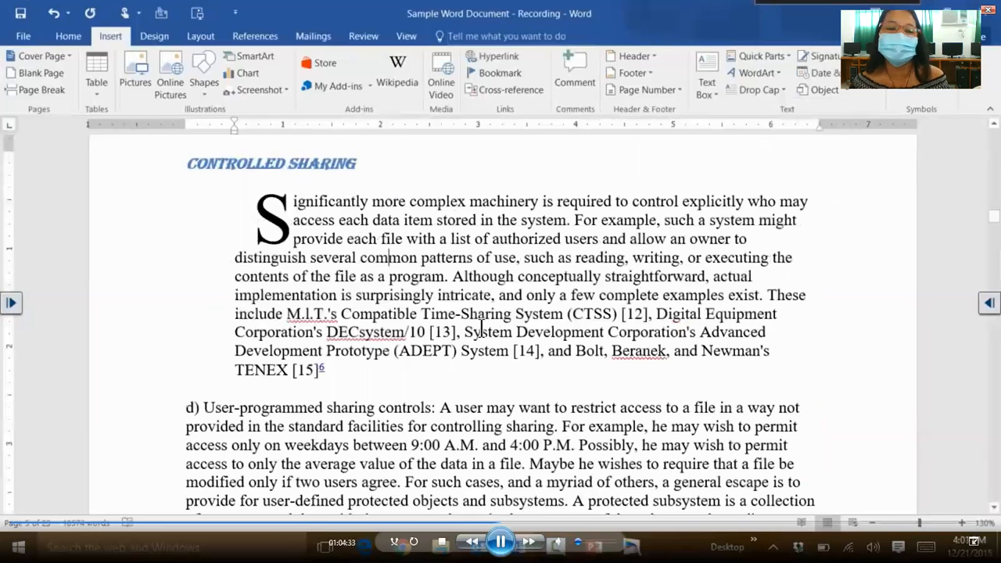
scroll(481, 328, down, 3)
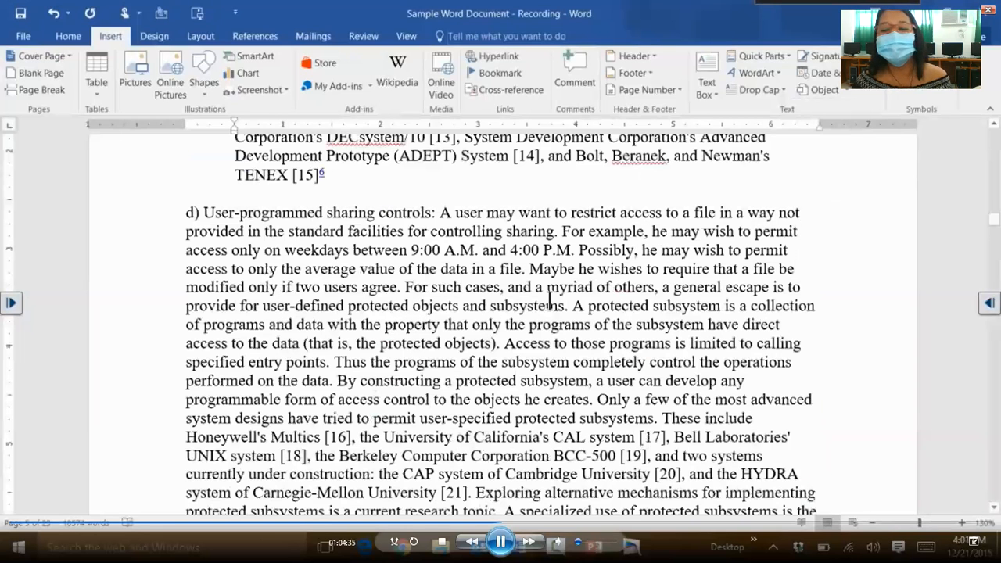
scroll(550, 301, up, 5)
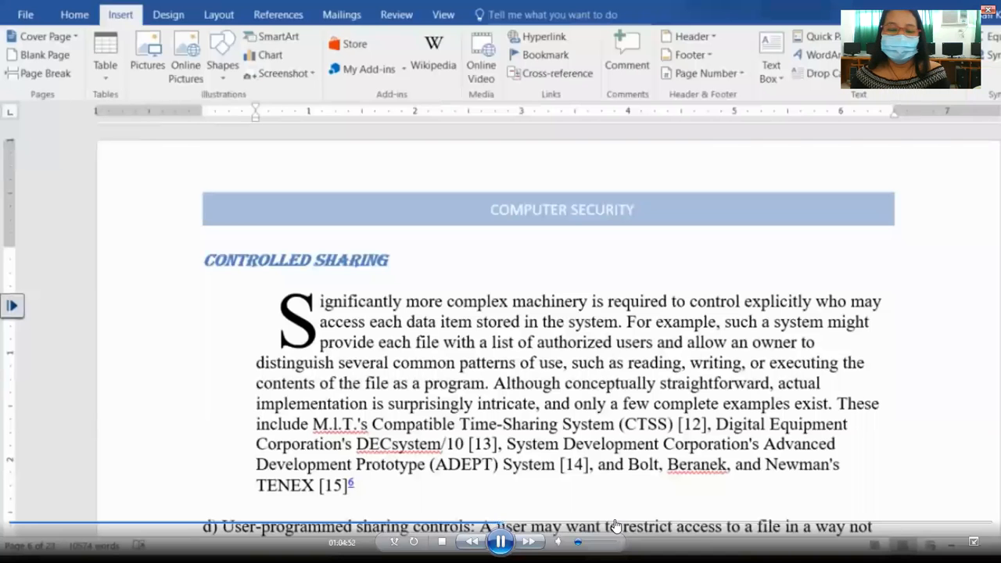
click(513, 528)
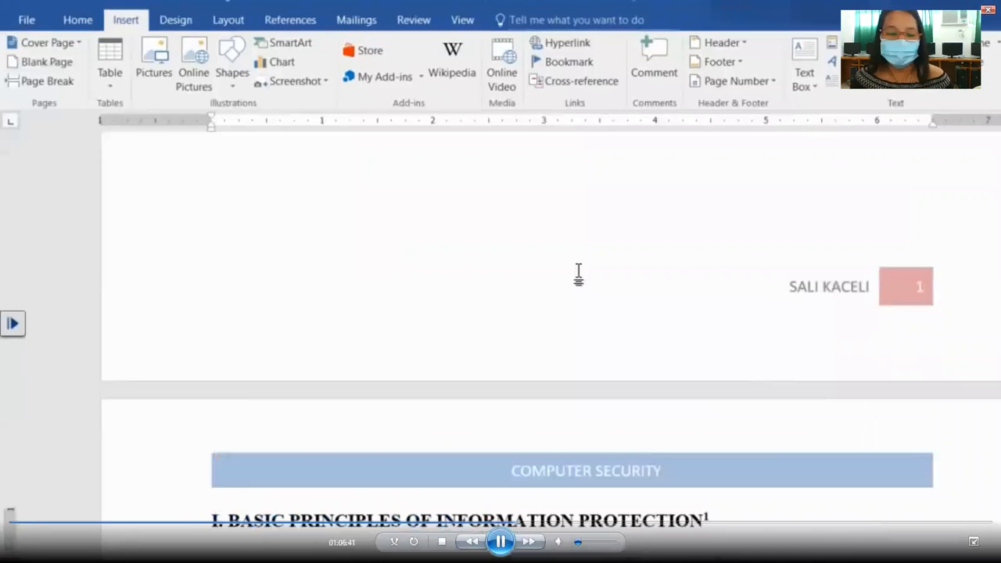
click(503, 543)
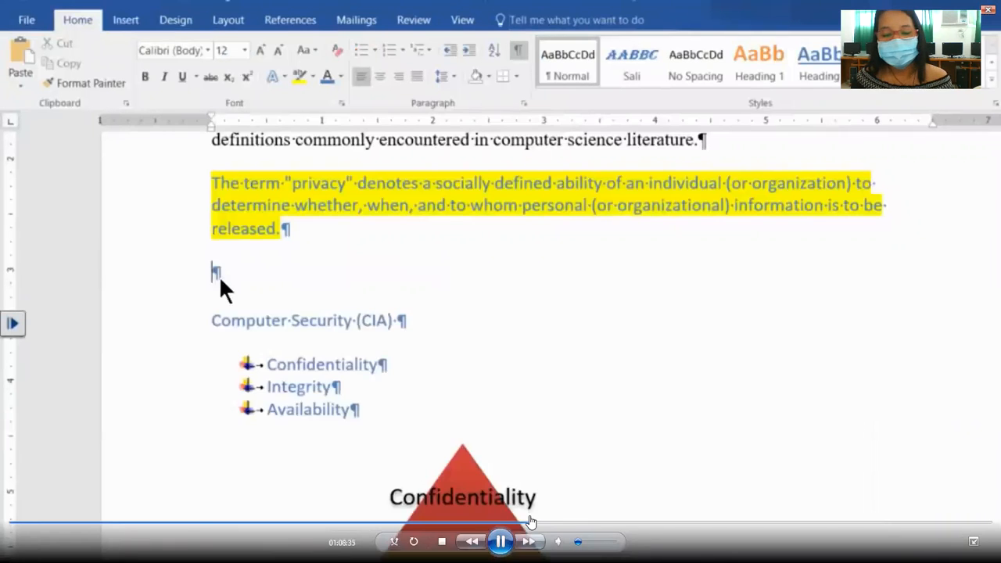
click(537, 523)
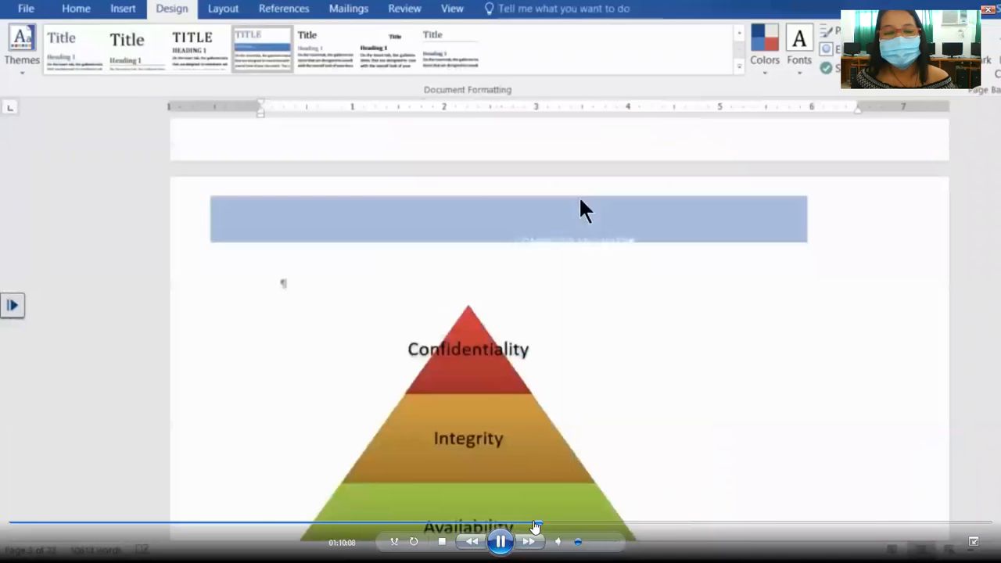
click(534, 524)
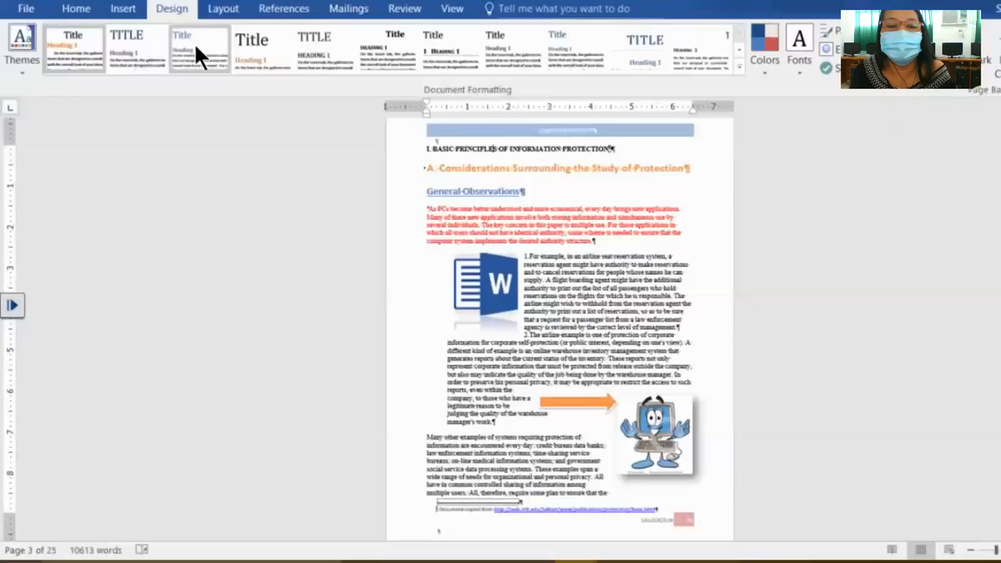
- Apply the built-in style set with solid shaded heading bands and check the restyled headings in the document
click(740, 69)
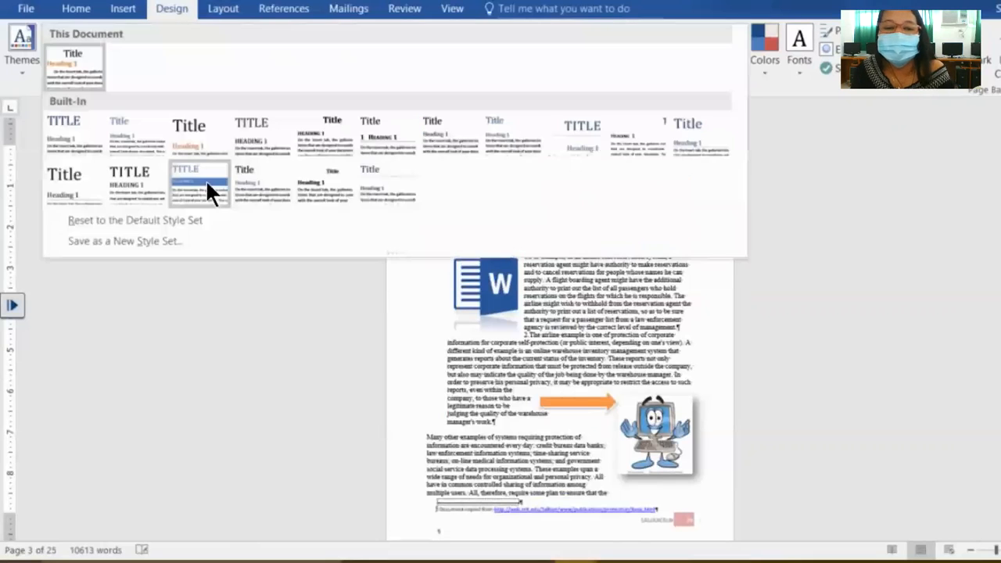
click(206, 183)
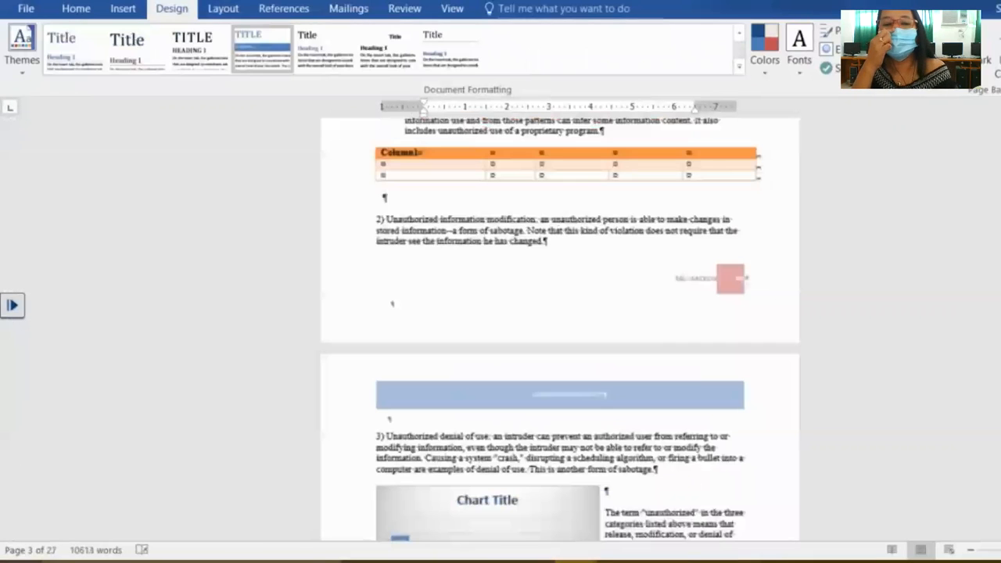
scroll(583, 208, up, 3)
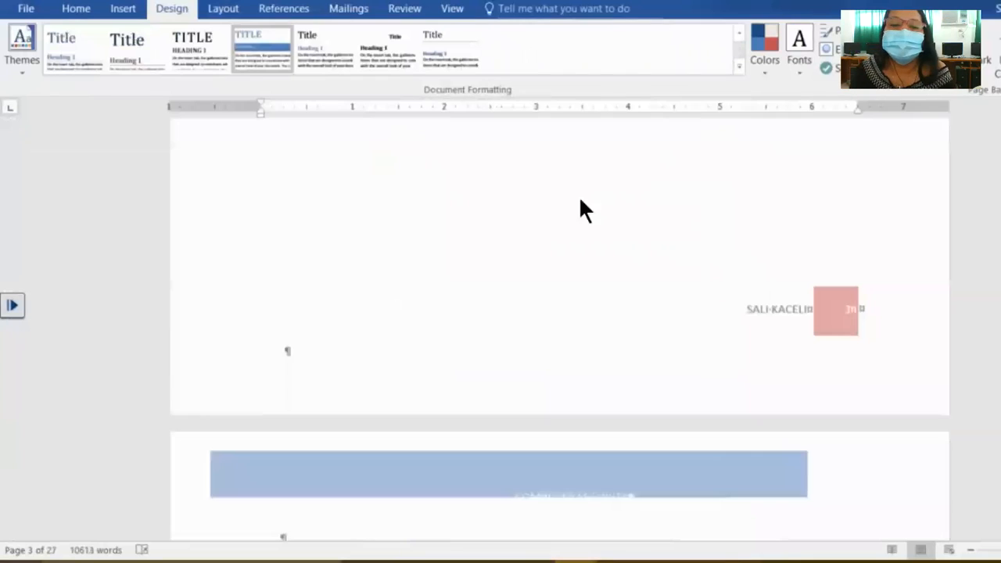
scroll(582, 208, down, 4)
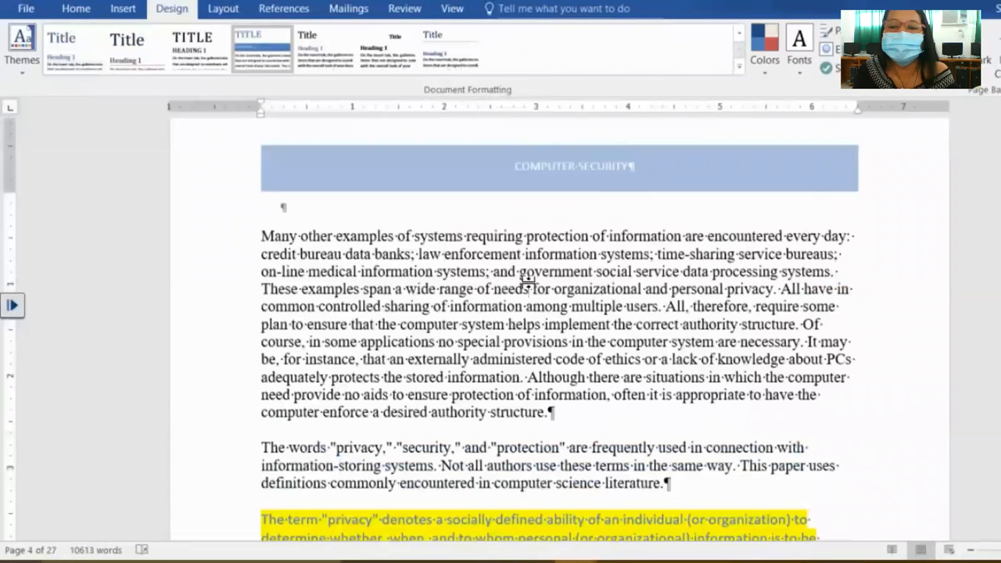
scroll(524, 285, up, 4)
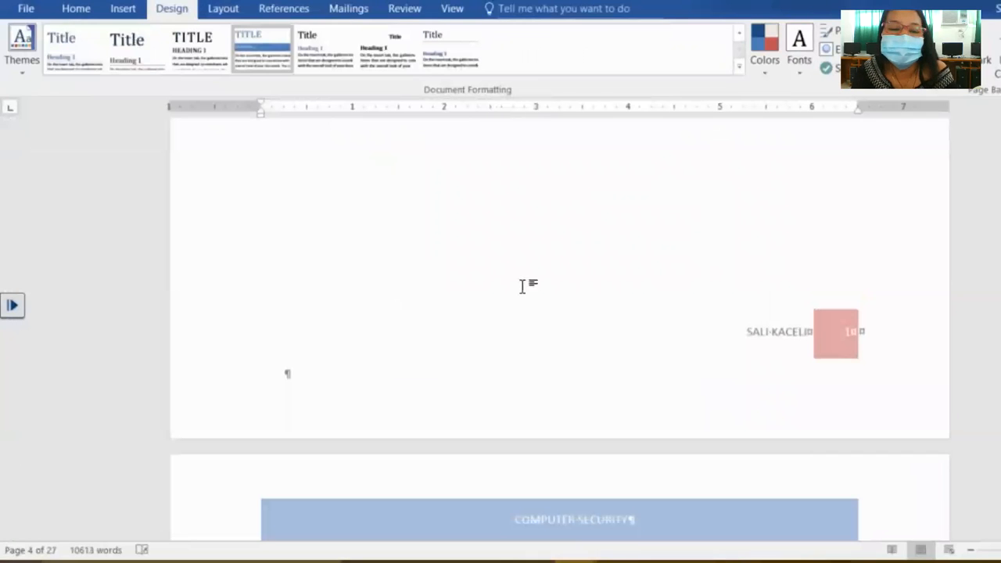
scroll(610, 270, down, 4)
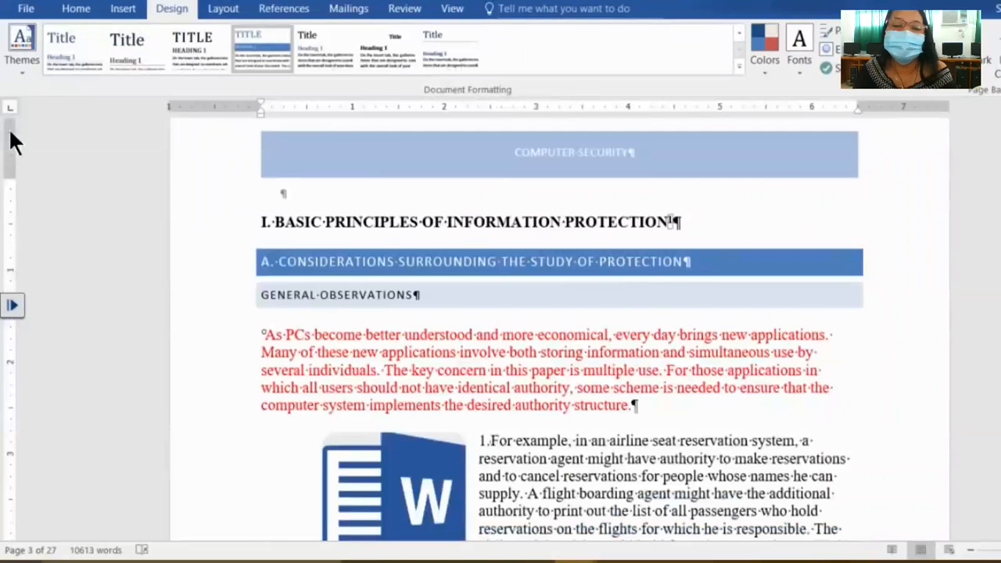
- Apply the Ion theme to the document and review its colours and fonts on the headings, SmartArt pyramid, table and chart
click(19, 66)
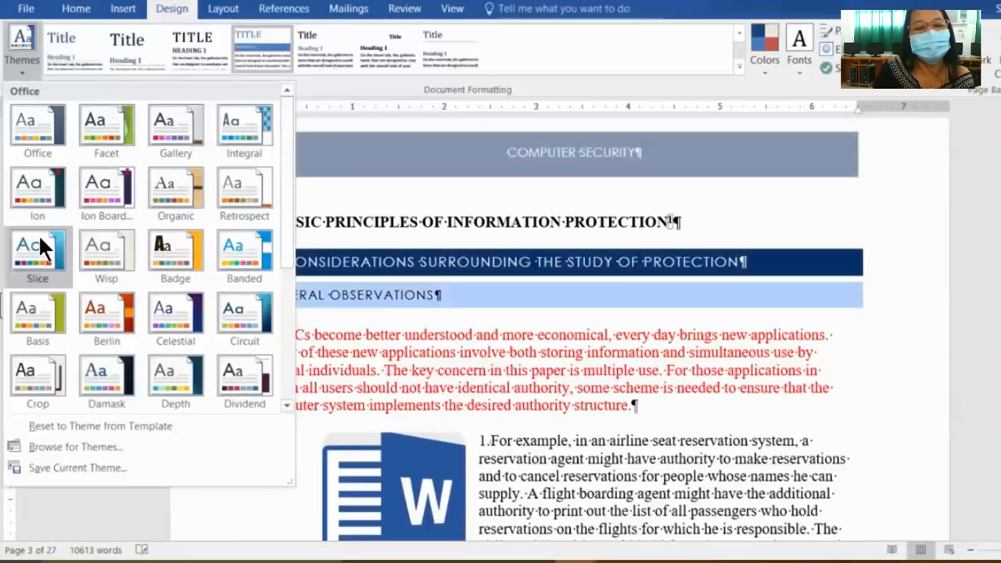
click(39, 234)
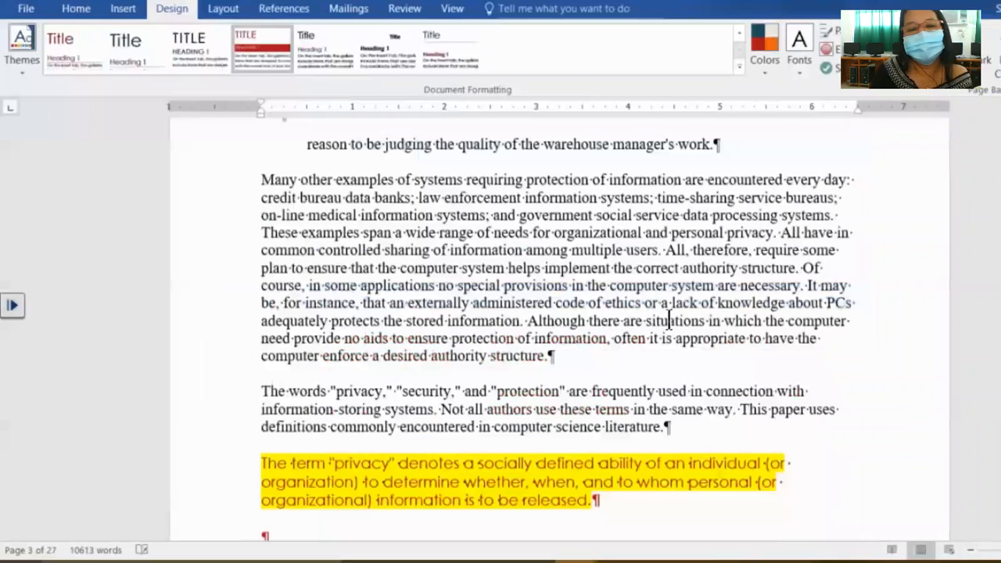
scroll(365, 318, down, 5)
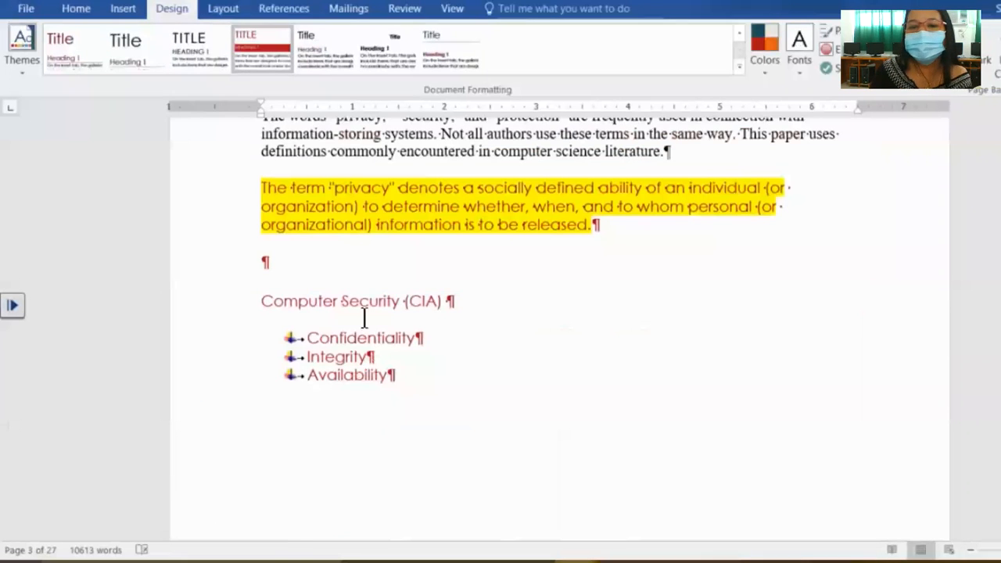
scroll(364, 319, down, 5)
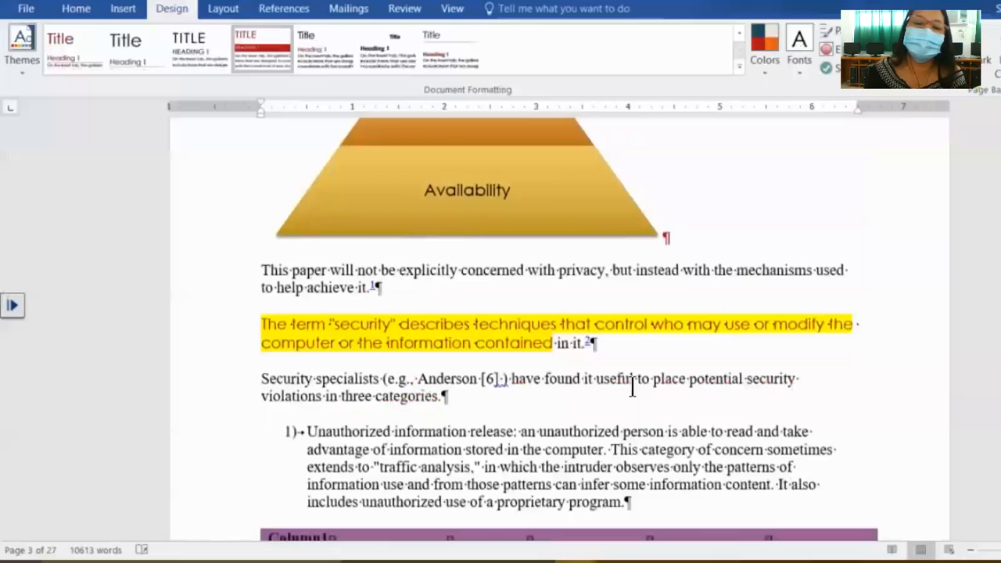
scroll(616, 289, down, 5)
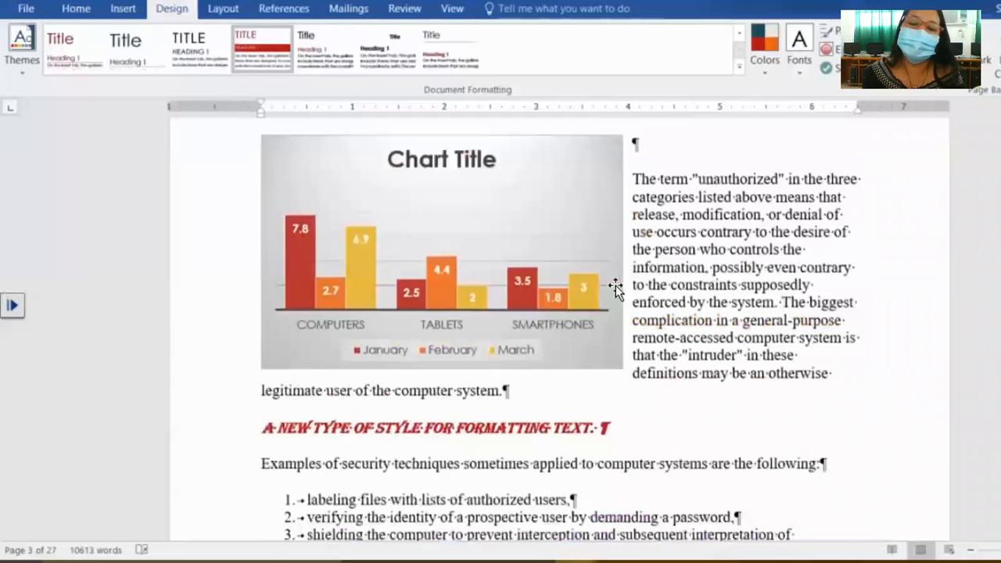
scroll(707, 242, down, 10)
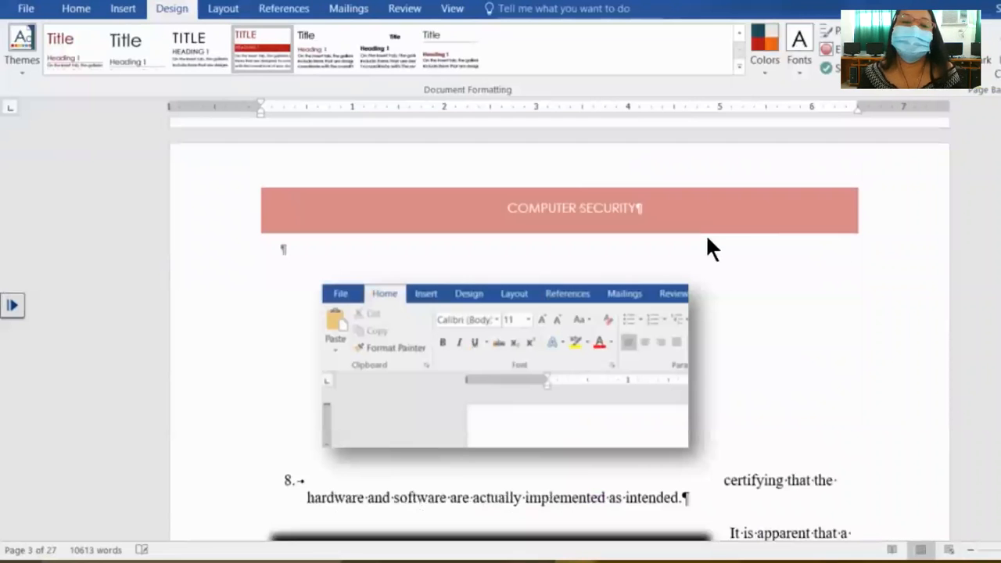
scroll(708, 238, down, 10)
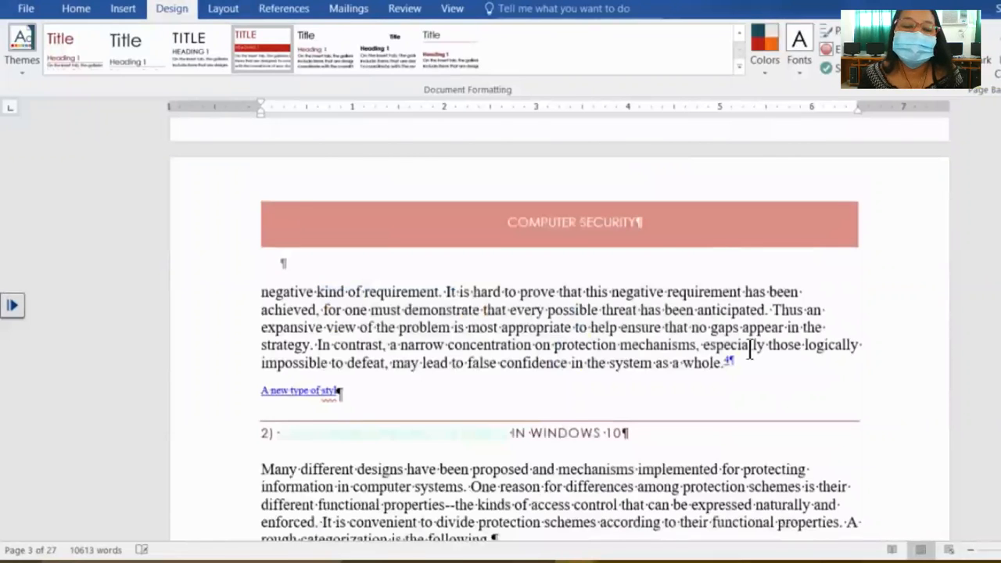
scroll(613, 329, down, 4)
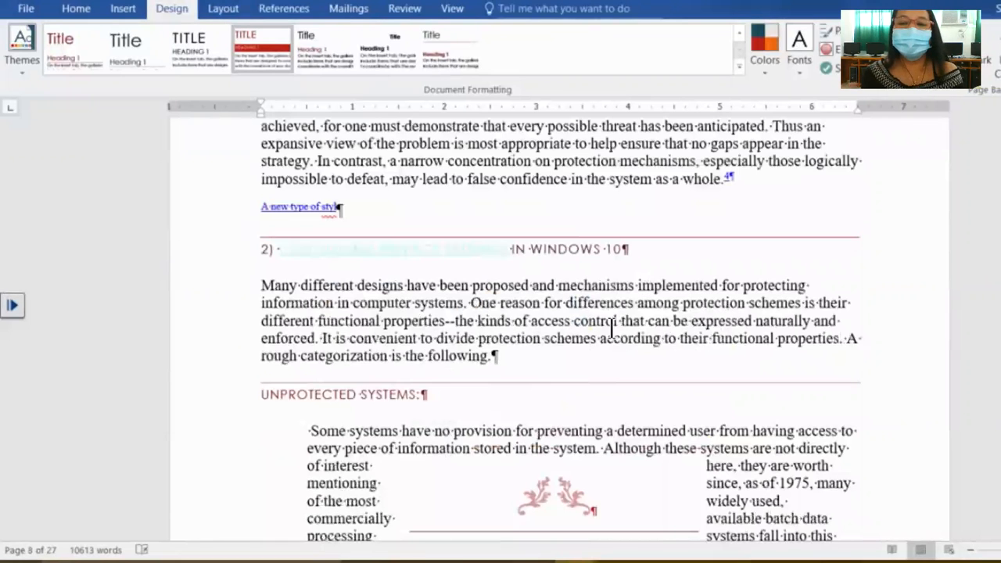
scroll(613, 329, up, 10)
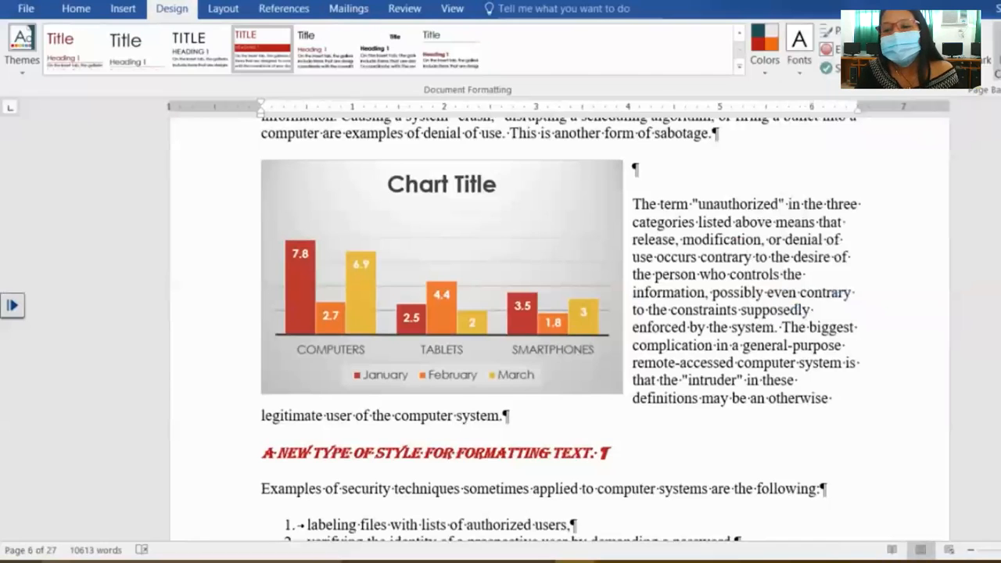
- Check the page colour choices and try the CONFIDENTIAL 2 watermark on the document
click(909, 60)
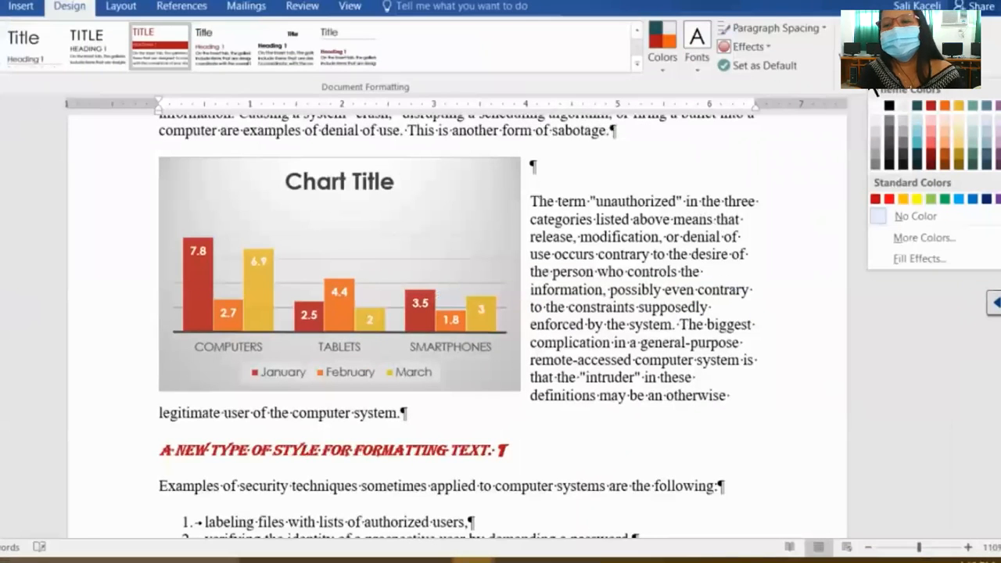
click(875, 57)
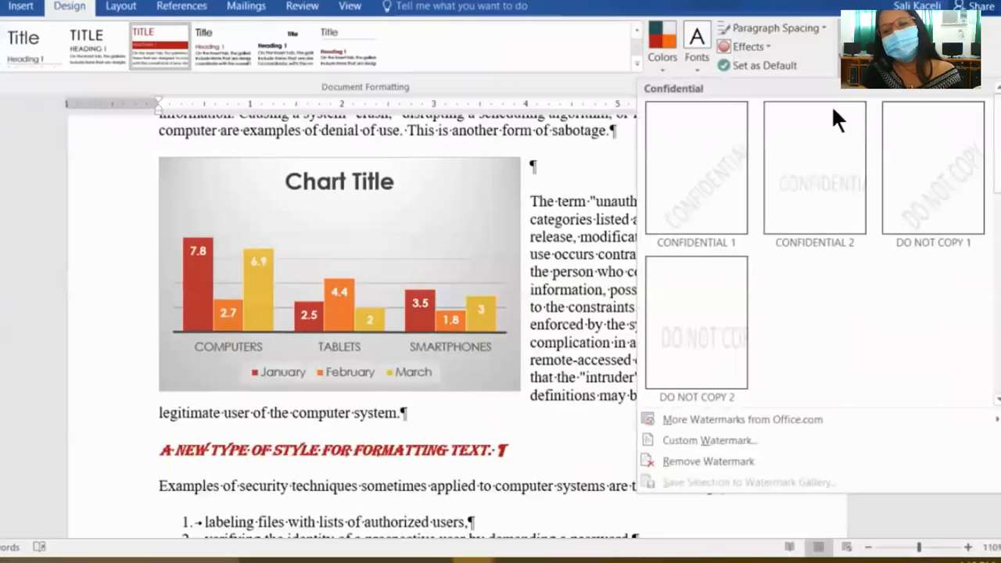
click(824, 219)
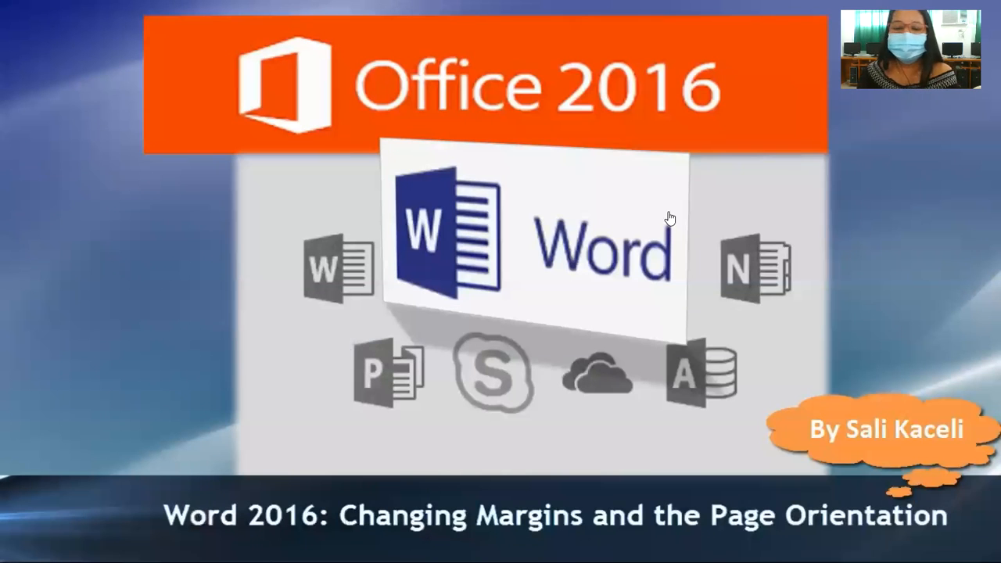
mouse_move(677, 216)
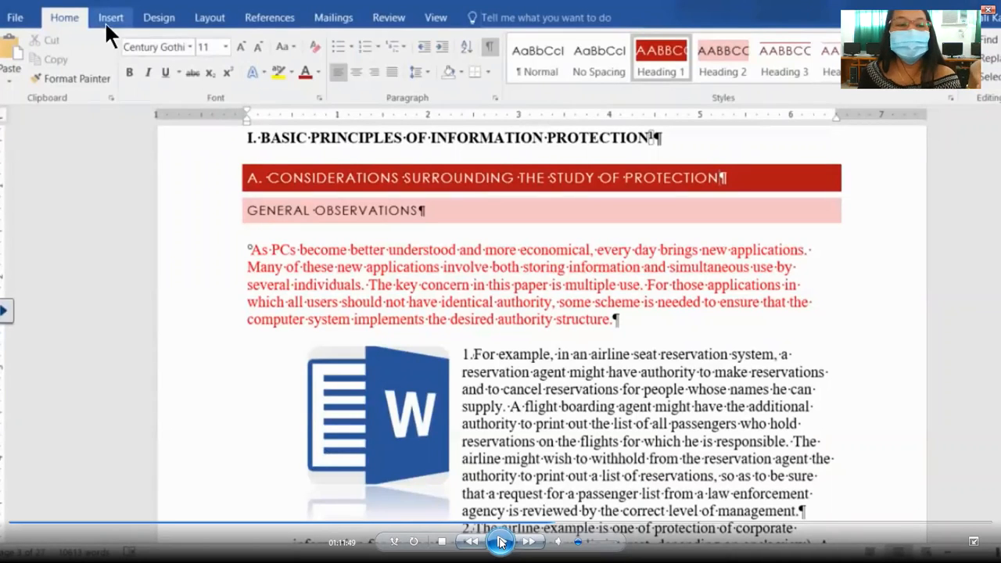
click(501, 541)
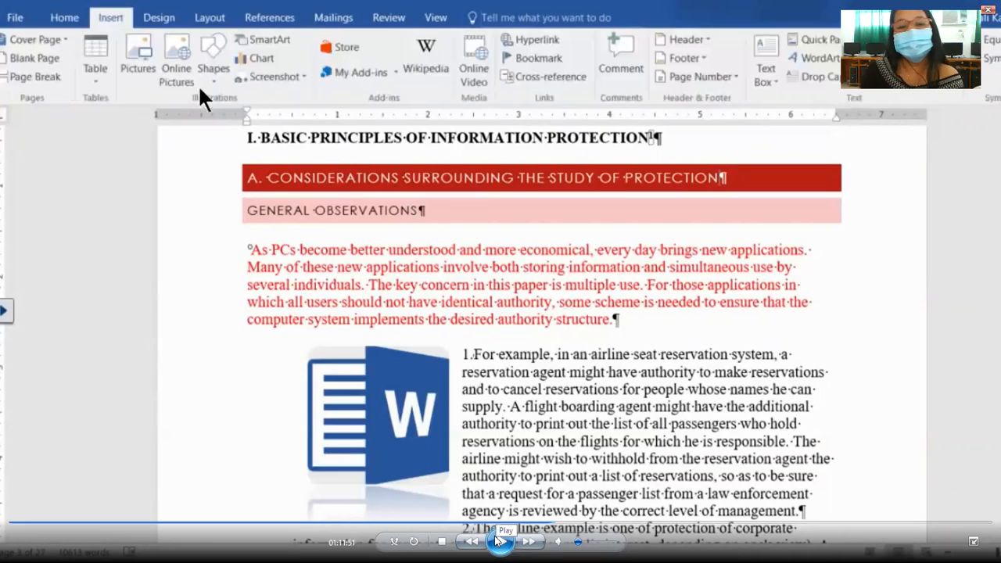
click(450, 475)
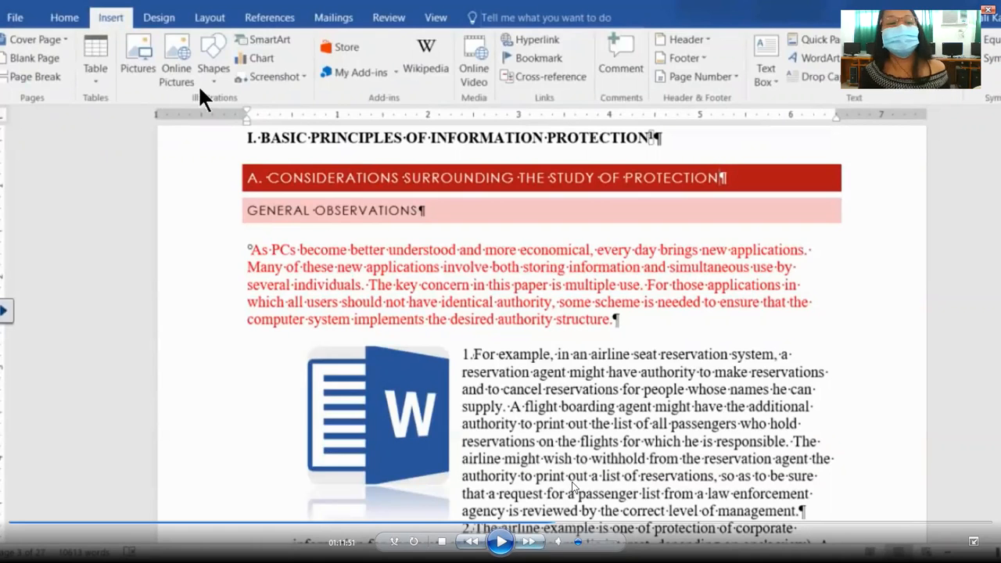
click(633, 363)
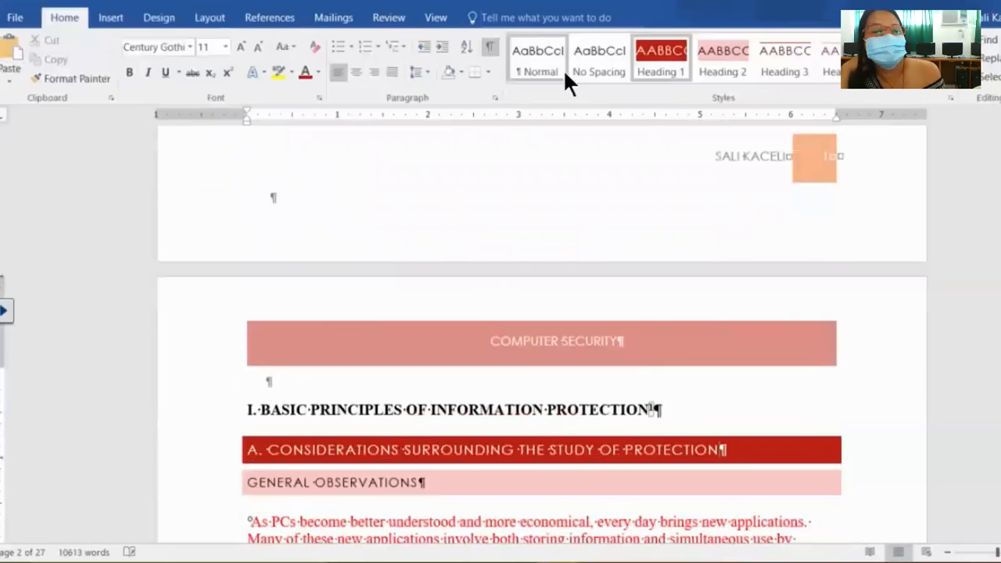
- Hide the paragraph marks, set the page margins to Narrow (0.5" on all sides) and check the text flow on the following pages
click(490, 47)
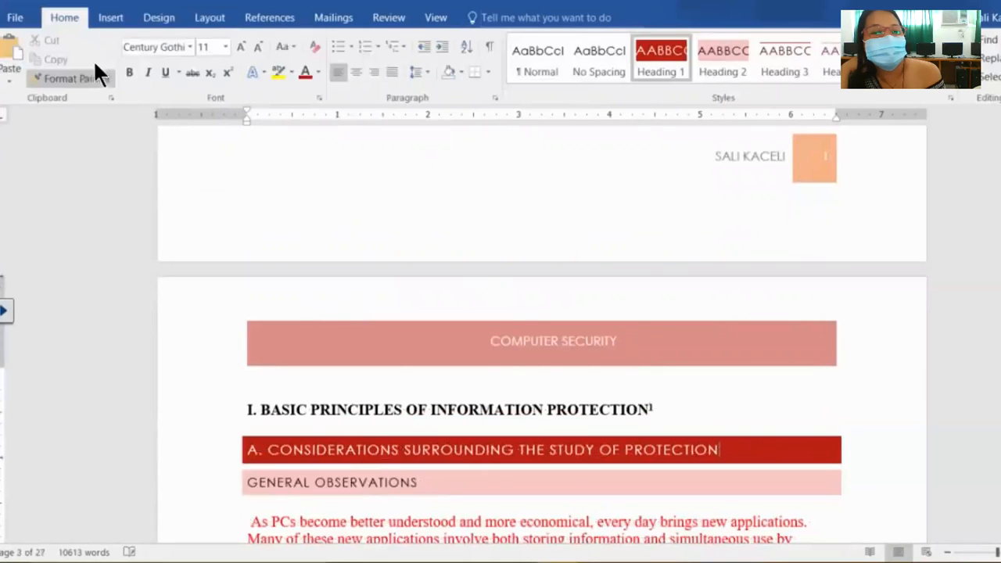
click(206, 17)
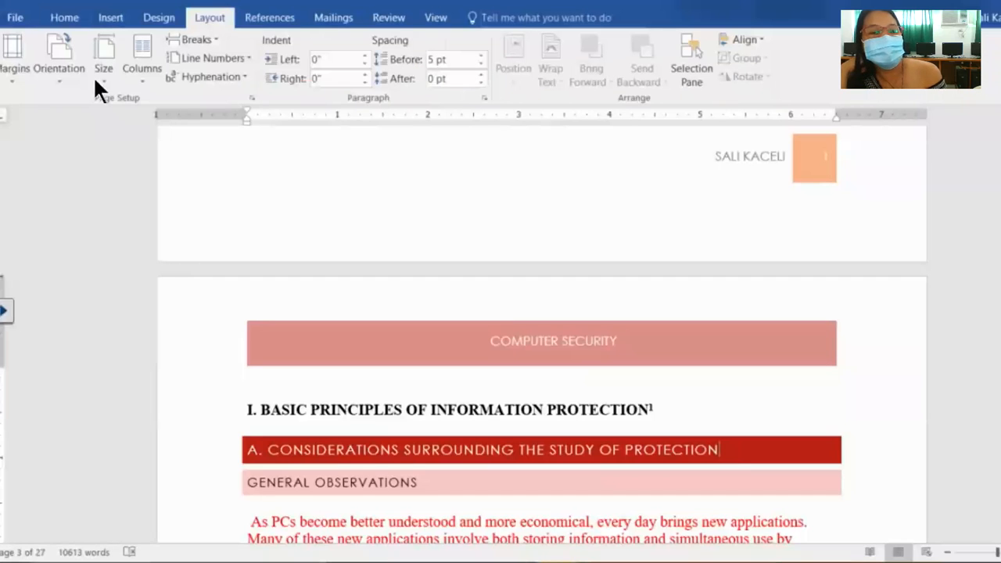
click(16, 75)
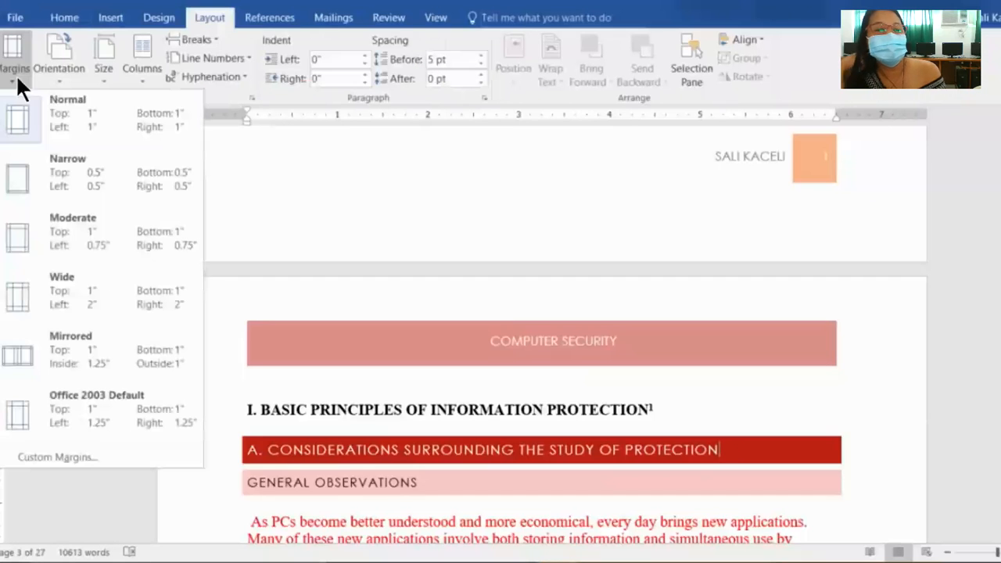
click(86, 185)
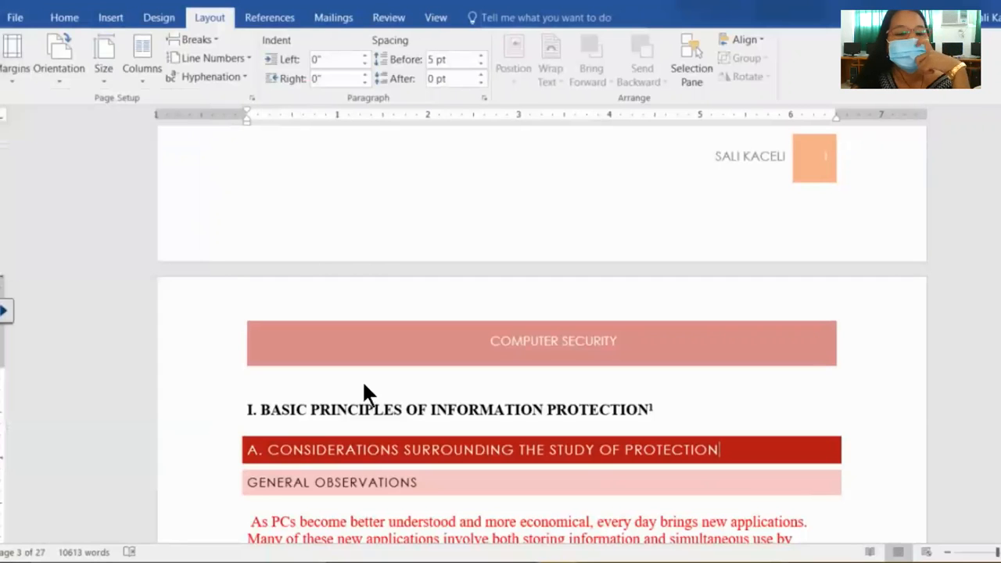
scroll(585, 460, down, 4)
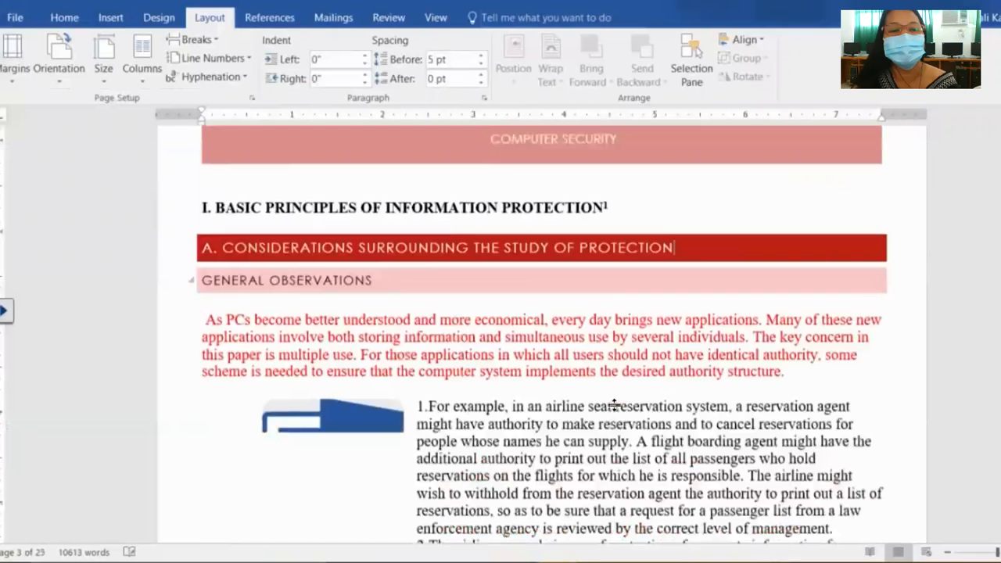
scroll(614, 404, down, 15)
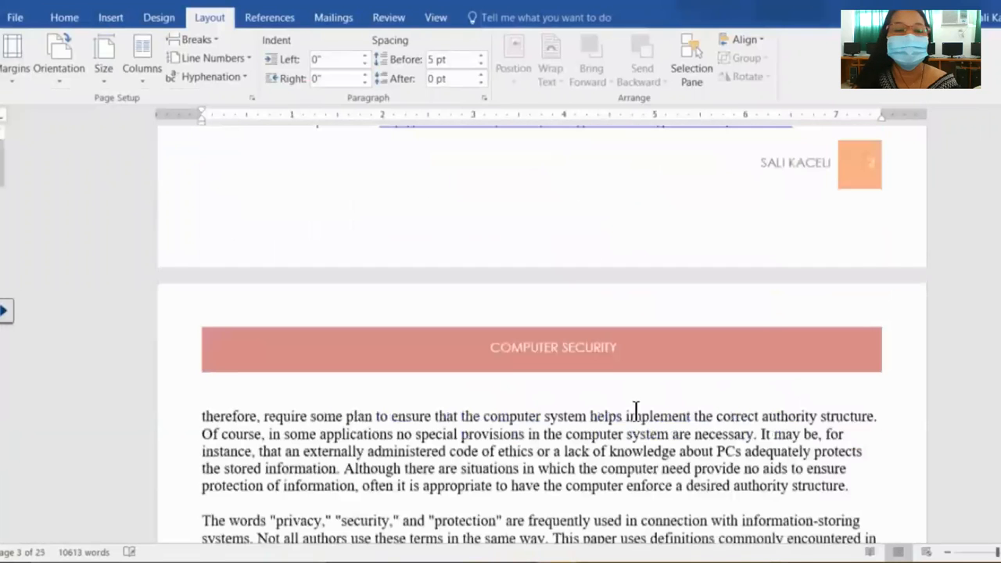
scroll(636, 411, down, 2)
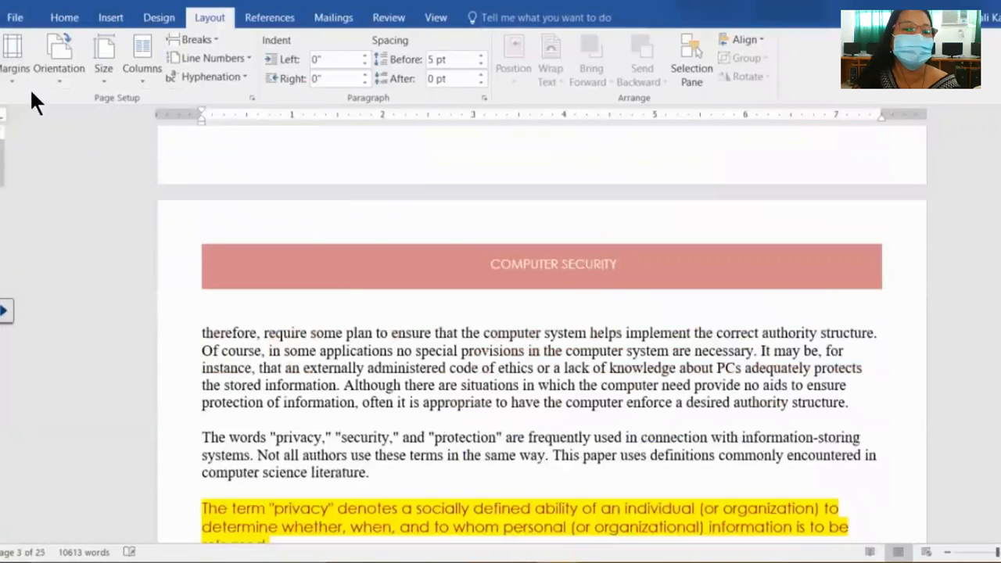
- Review the custom margin fields, orientation options and apply-to choices in the Page Setup dialog, leaving the settings as they are
click(14, 55)
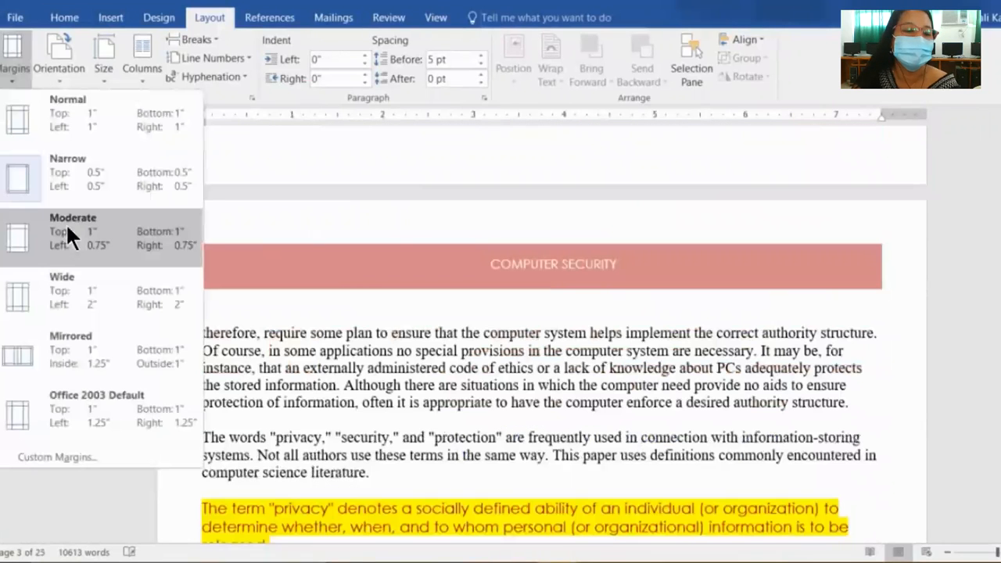
click(58, 458)
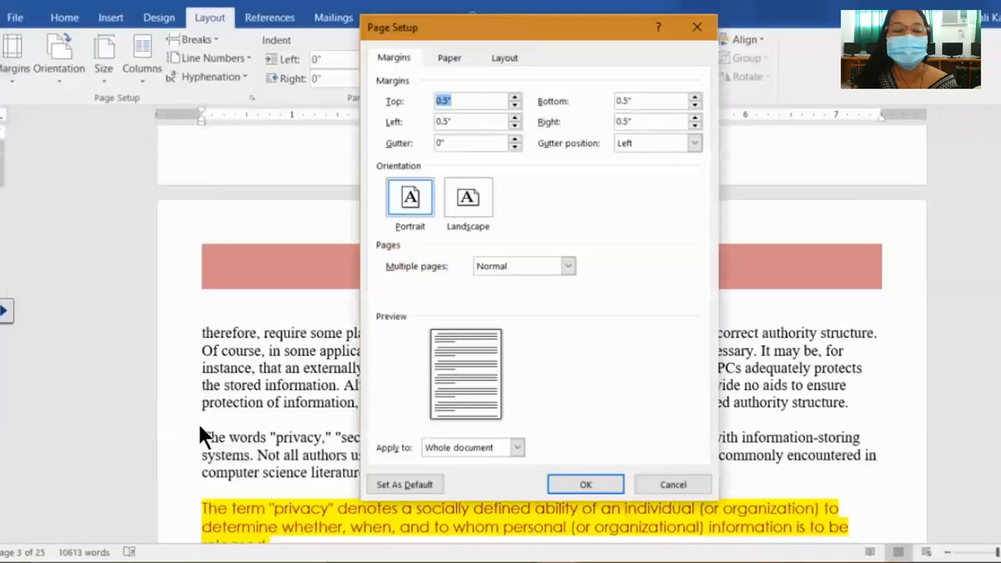
click(458, 101)
click(478, 123)
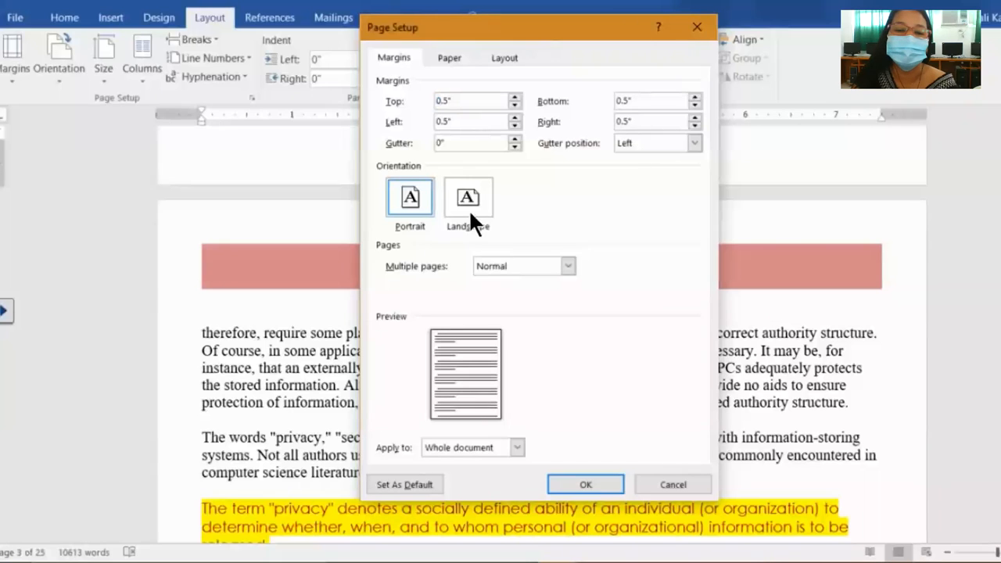
click(519, 448)
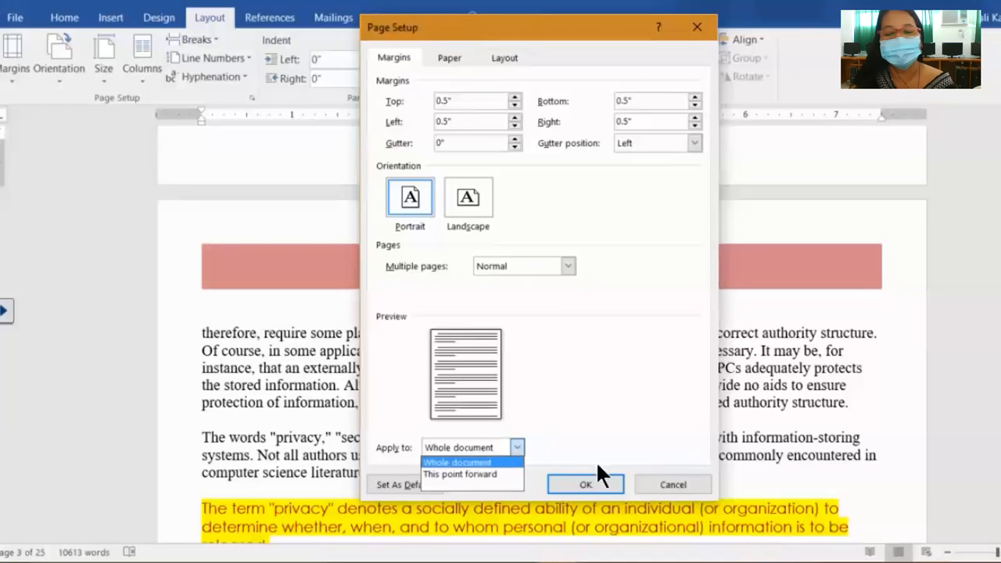
click(592, 484)
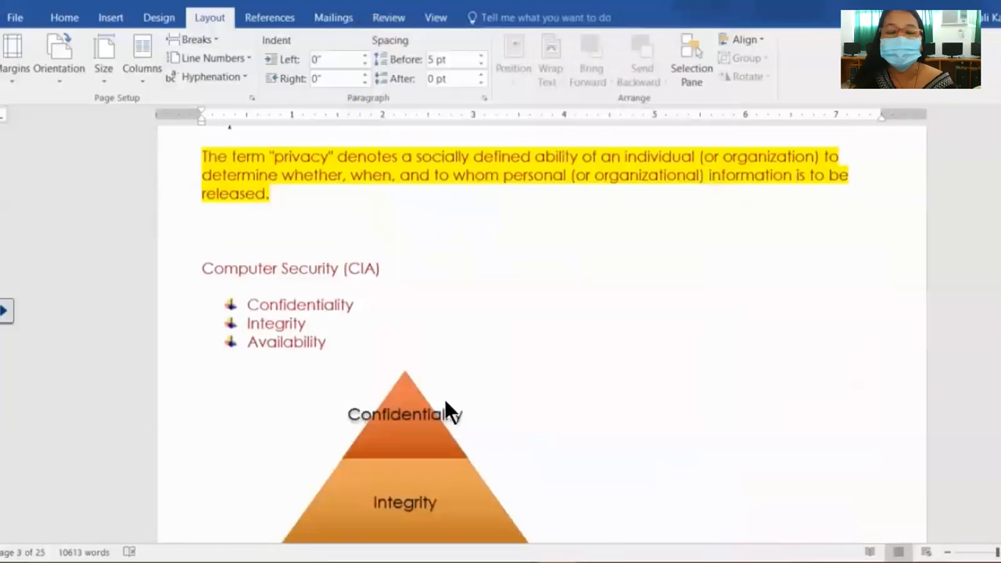
- Set the page orientation to Landscape from the paragraph beginning "The term "security" describes techniques" forward, using This point forward
scroll(444, 397, down, 5)
scroll(453, 377, up, 1)
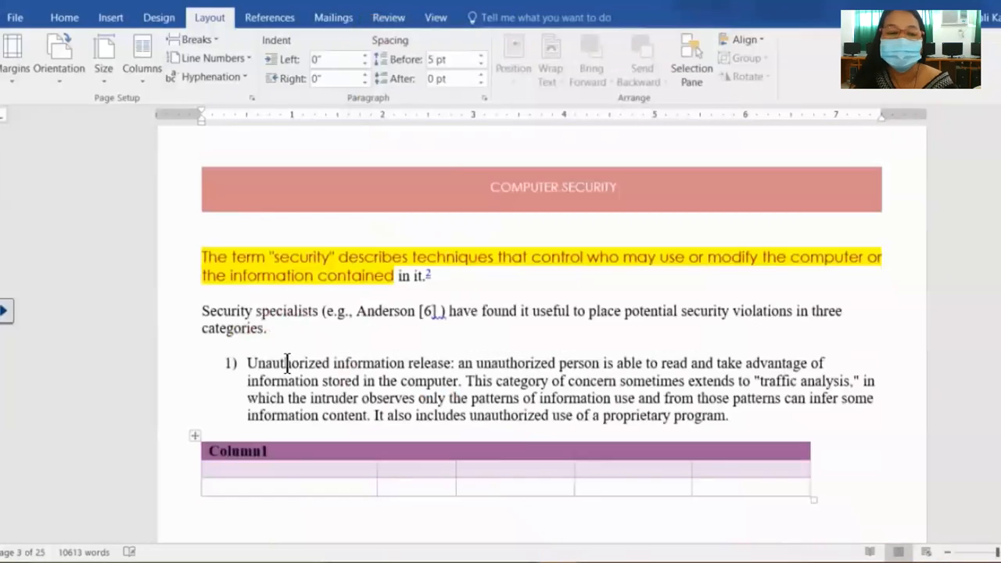
click(198, 255)
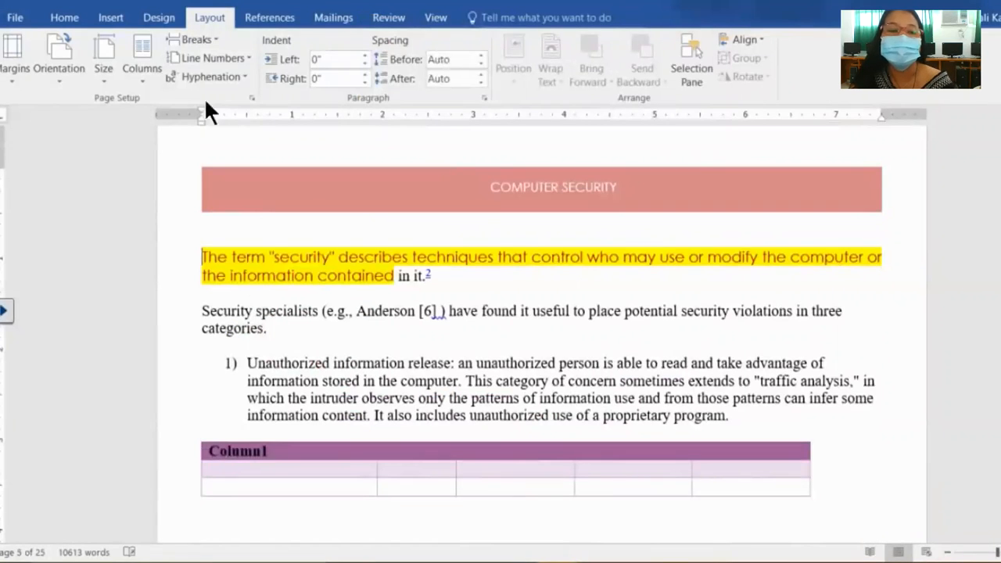
click(9, 61)
click(29, 442)
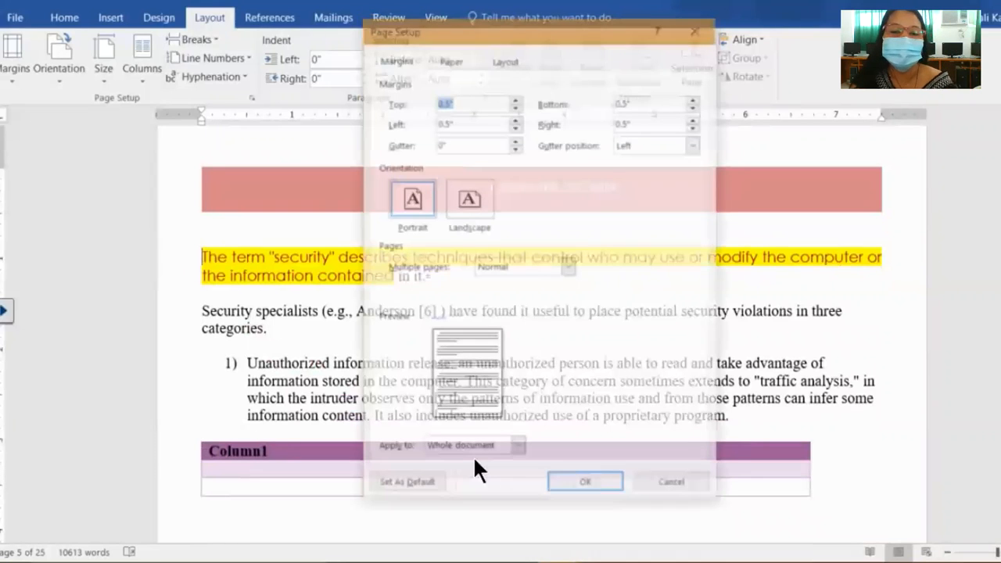
click(467, 206)
click(460, 447)
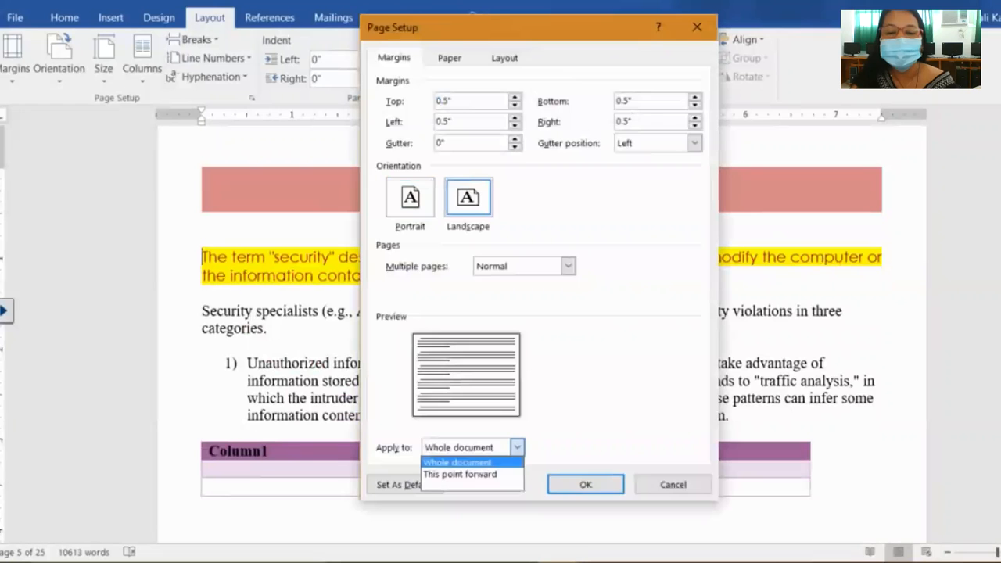
key(Return)
key(Down)
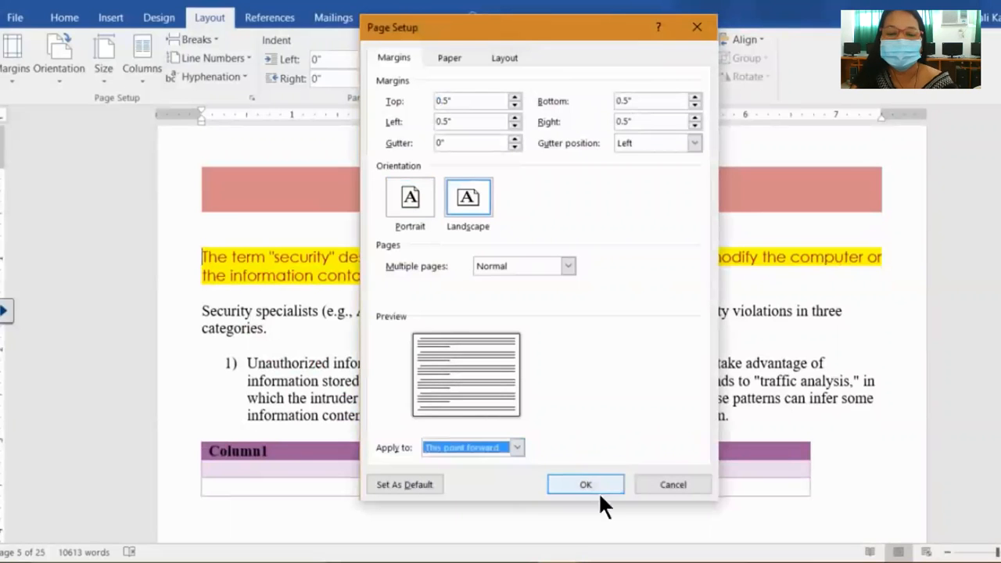
click(591, 481)
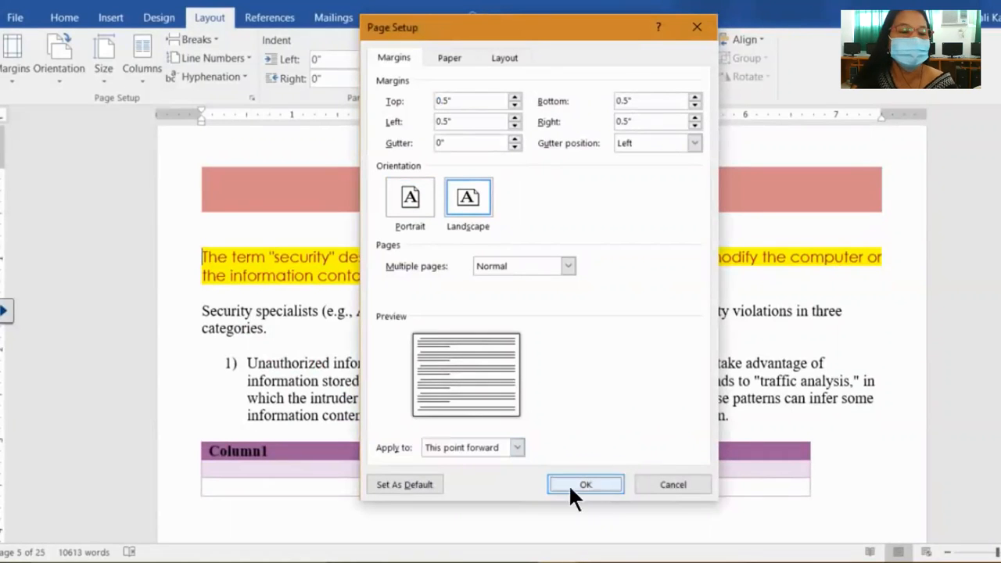
click(569, 484)
- Review the landscape pages and set the orientation to Portrait with This point forward, starting at the page with the Office 2013 picture
scroll(389, 317, down, 3)
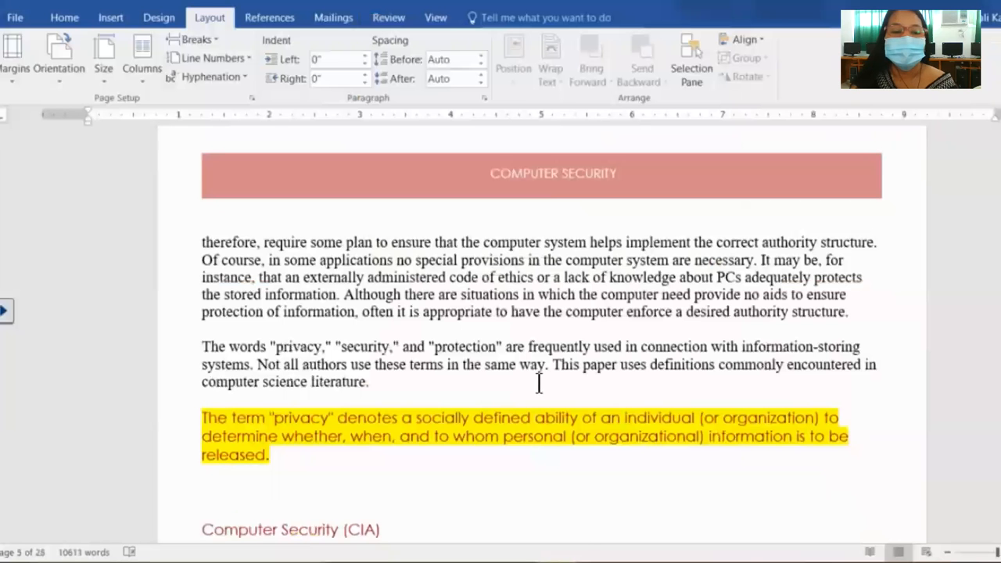
scroll(538, 383, down, 7)
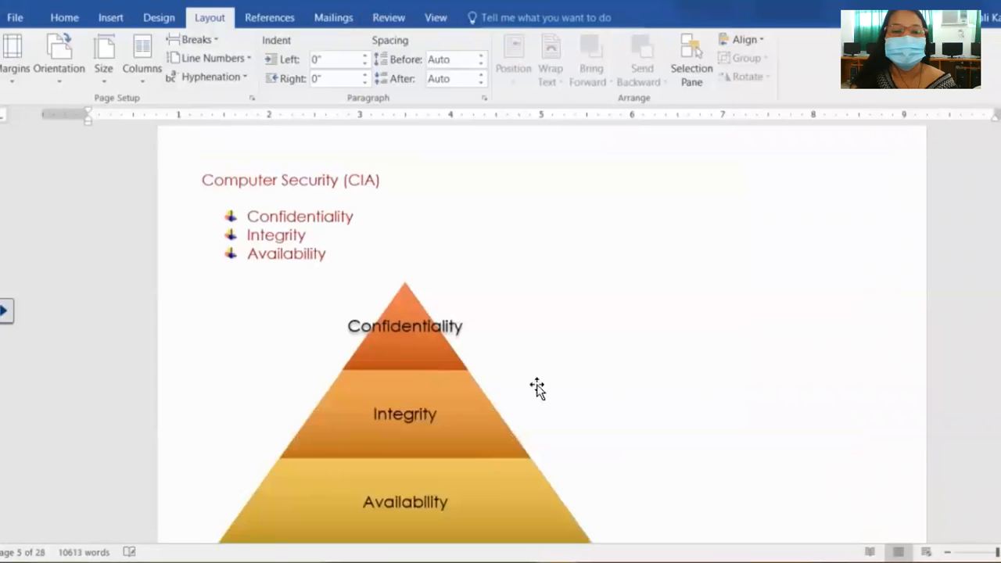
scroll(539, 352, down, 5)
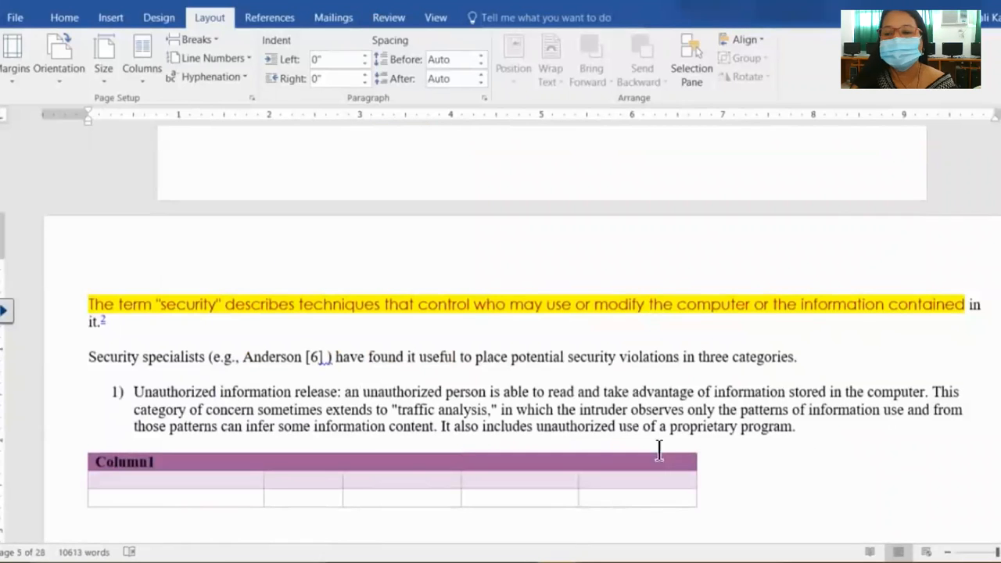
scroll(478, 405, down, 1)
scroll(454, 402, down, 9)
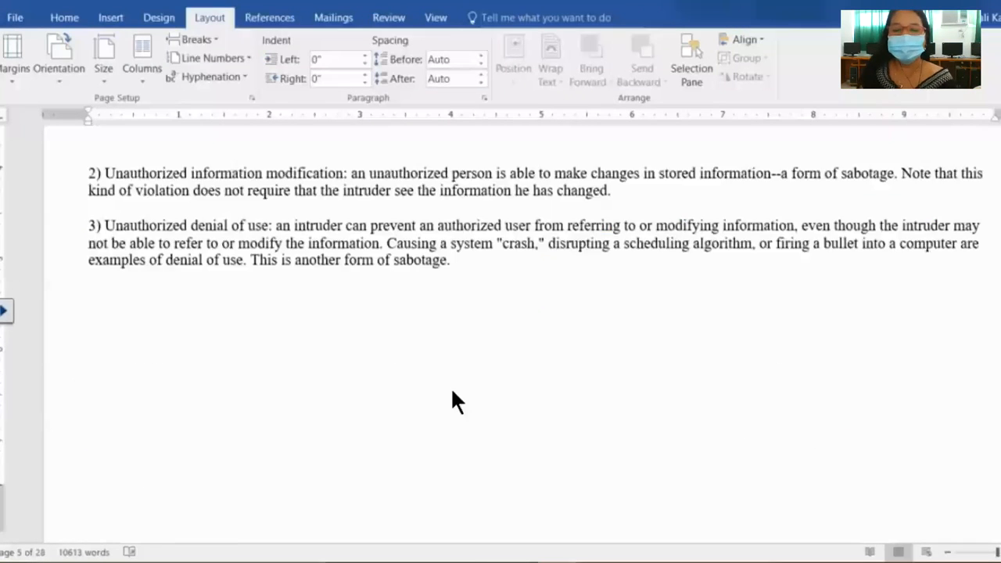
scroll(450, 393, up, 1)
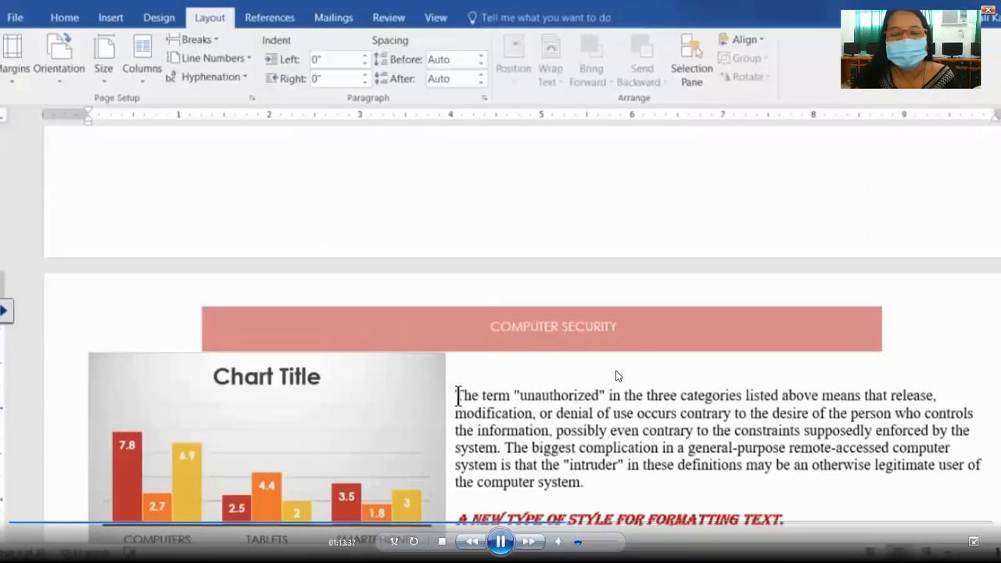
scroll(457, 407, up, 3)
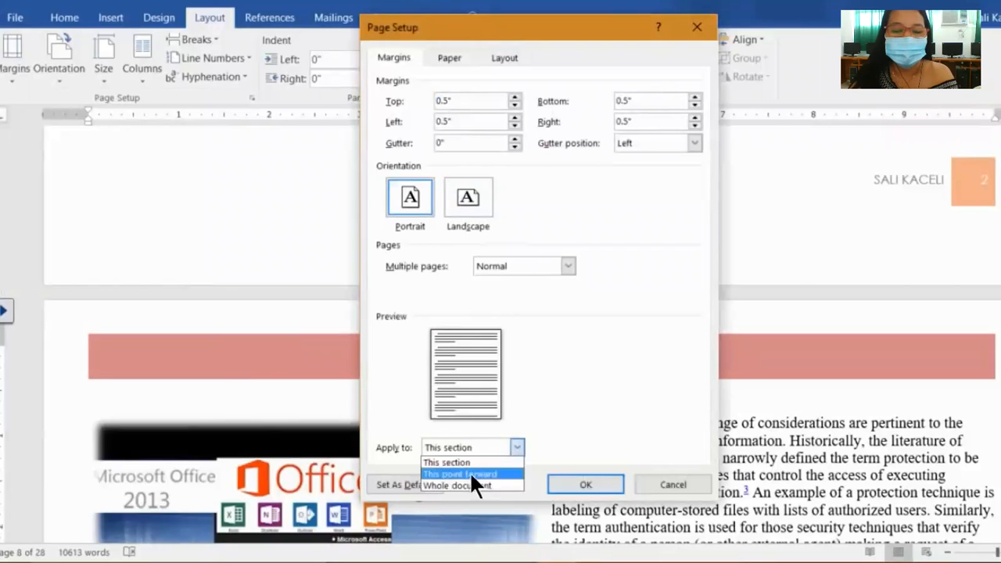
click(470, 474)
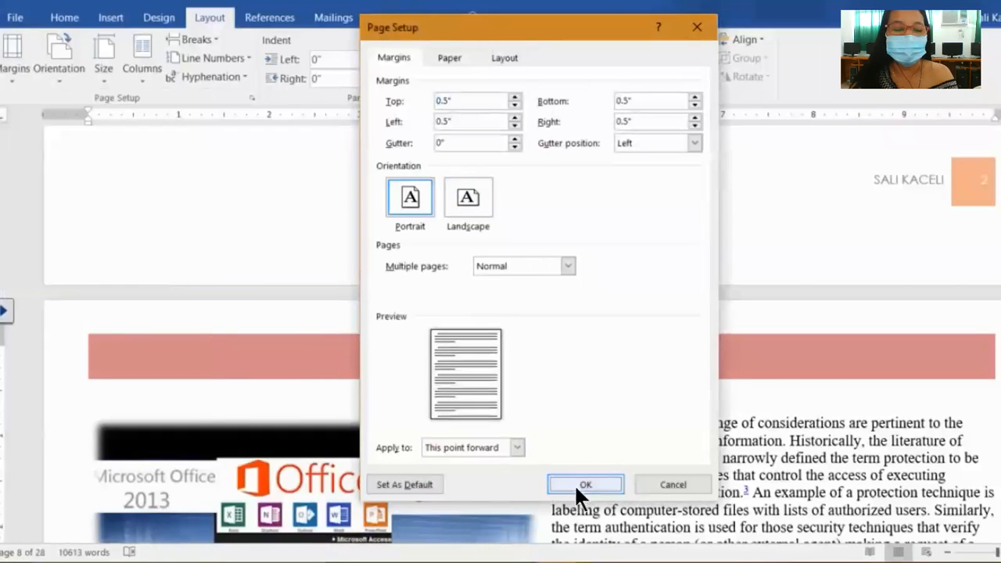
click(584, 487)
scroll(492, 274, up, 5)
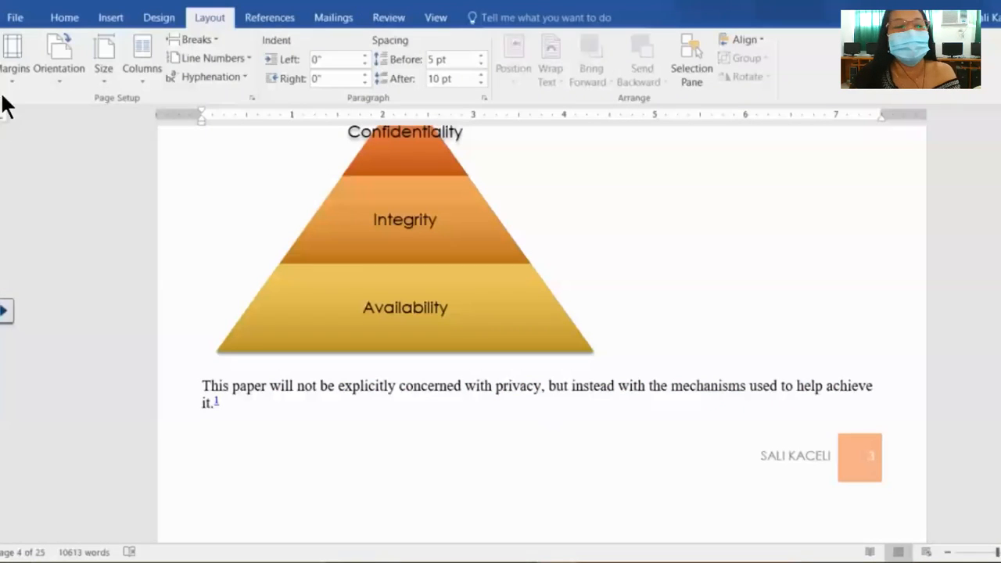
- Try a two-column layout with no text selected, check how it affects the earlier pages, and undo it
click(60, 70)
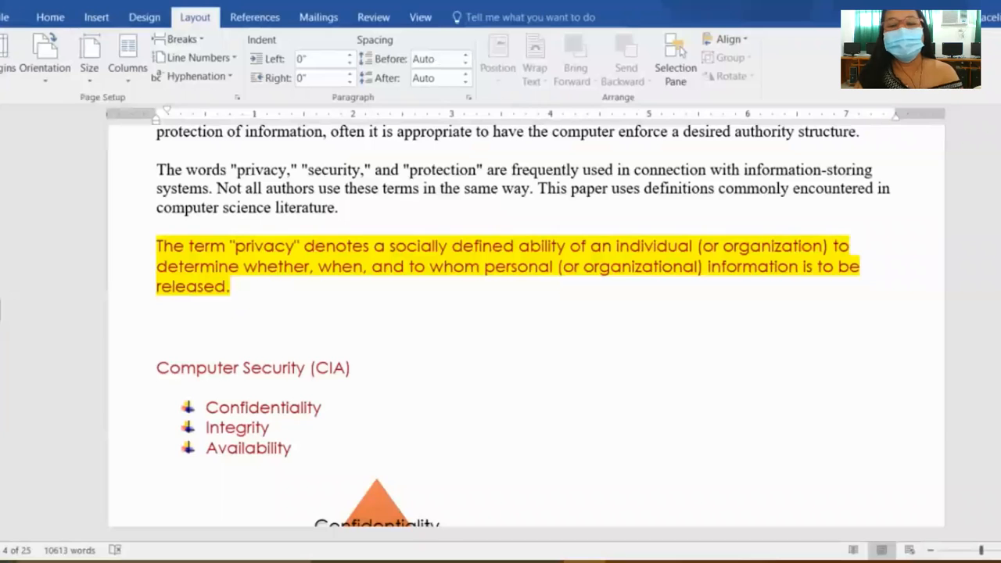
scroll(385, 393, up, 3)
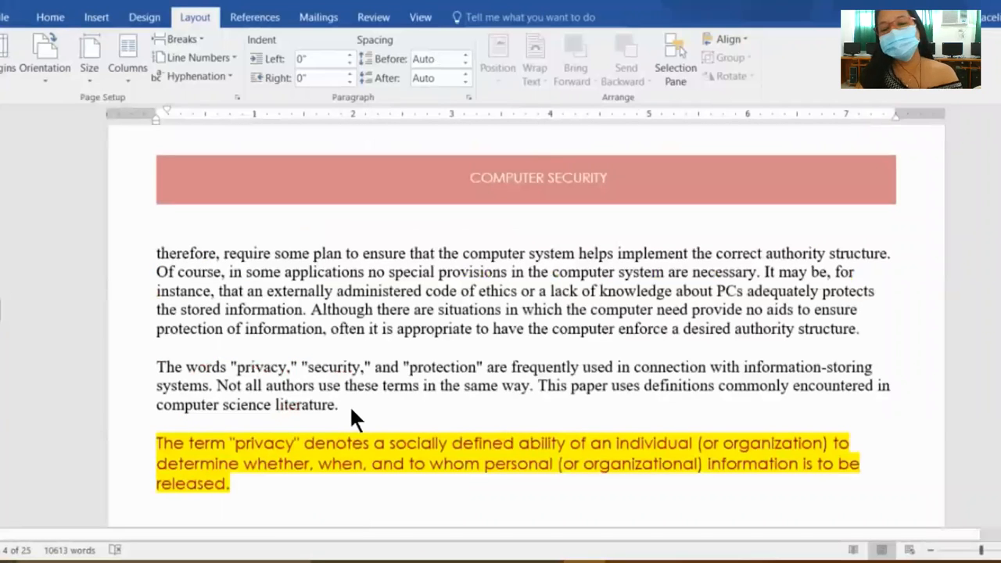
click(163, 252)
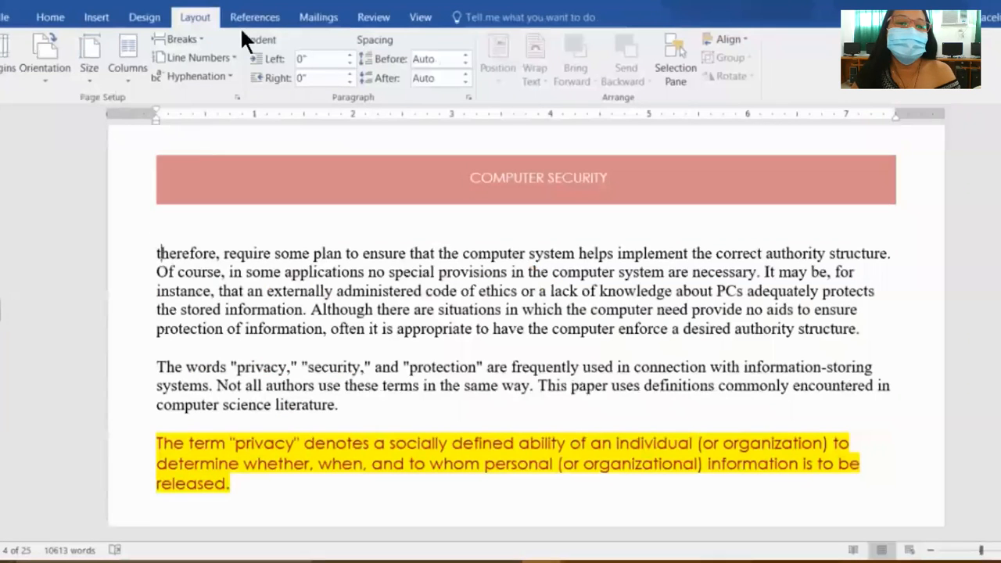
click(127, 76)
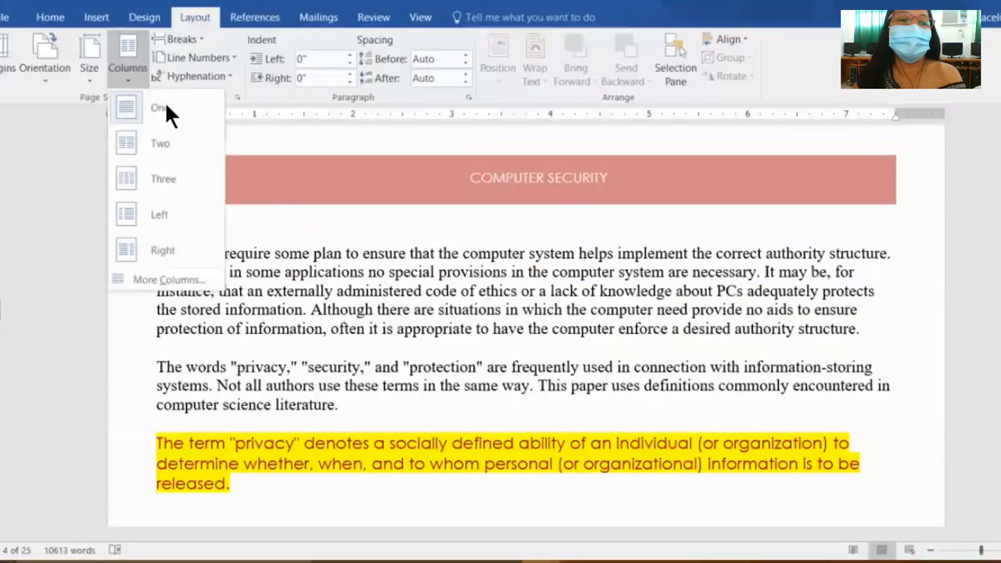
click(148, 143)
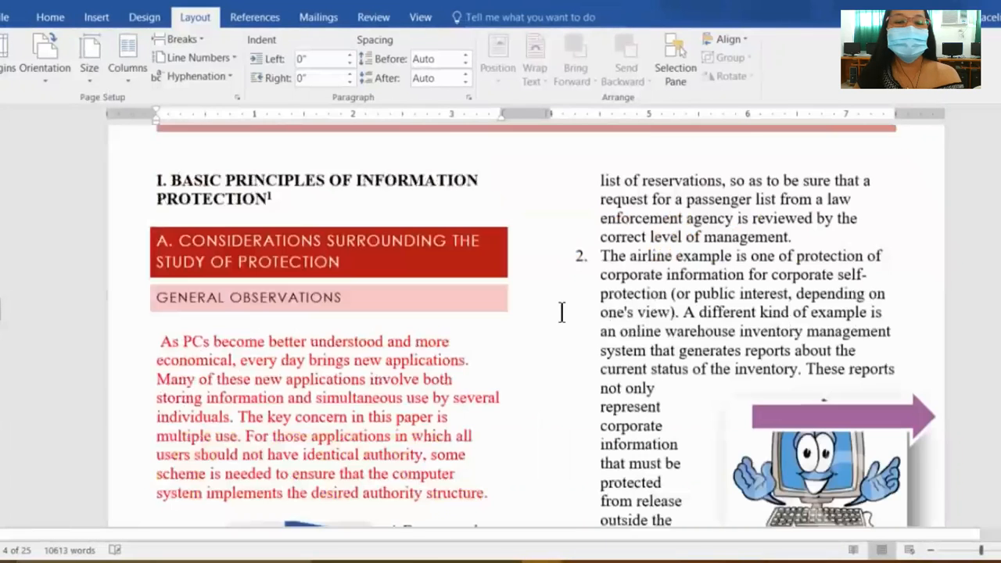
scroll(562, 312, up, 1)
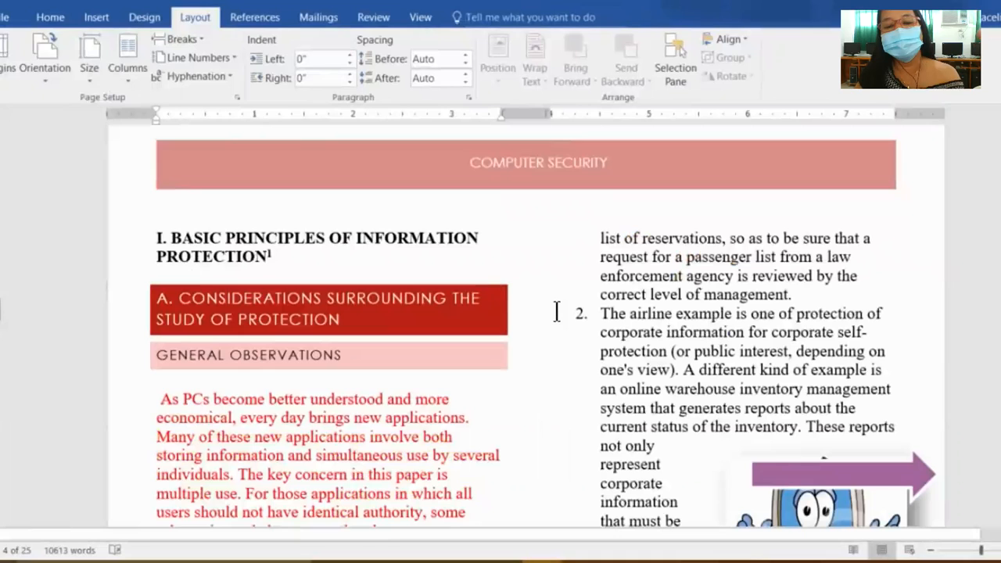
click(565, 285)
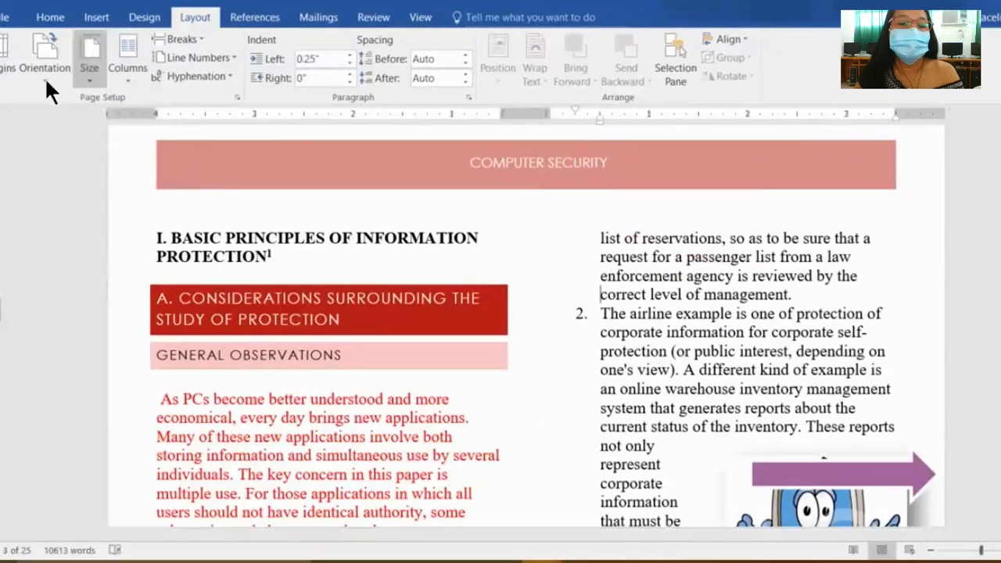
click(33, 2)
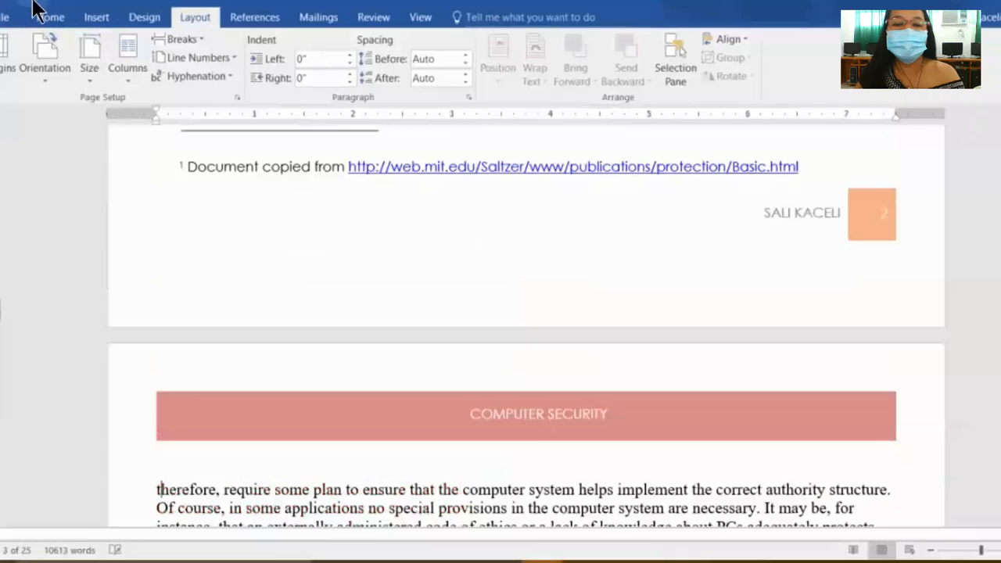
- Lay out only the two paragraphs from "therefore, require some plan" to "computer science literature." in two columns
scroll(494, 358, up, 10)
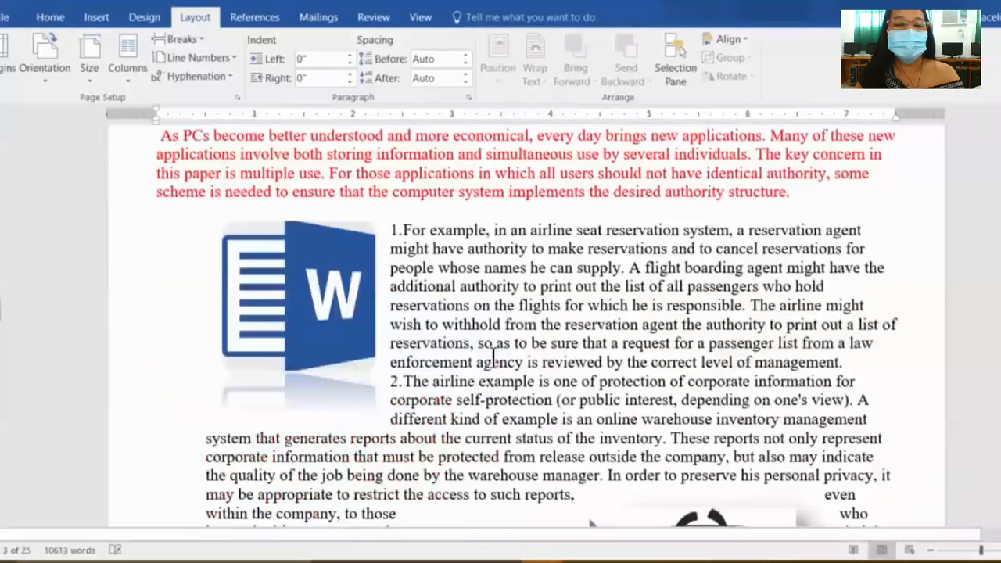
scroll(494, 359, down, 10)
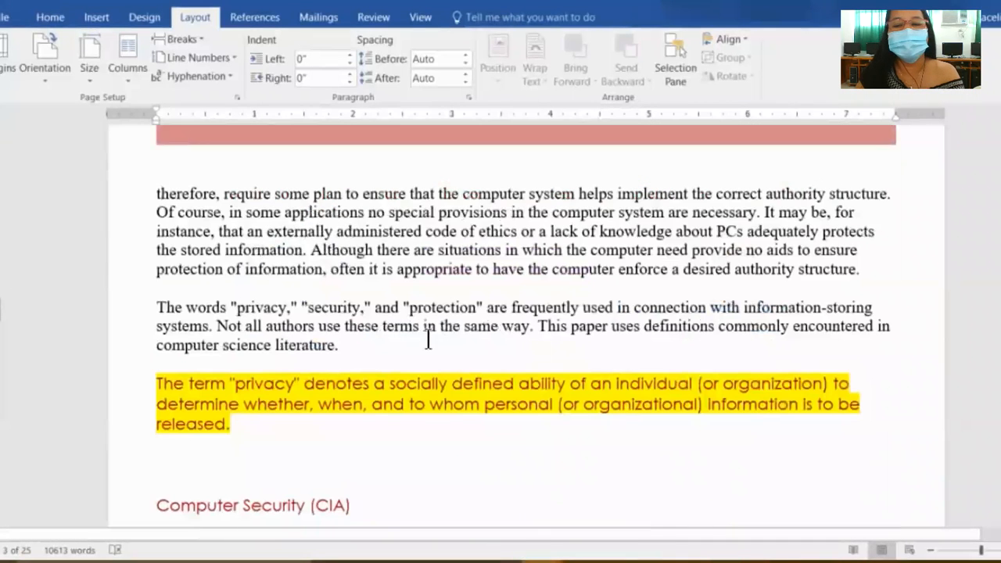
drag(429, 339, 164, 209)
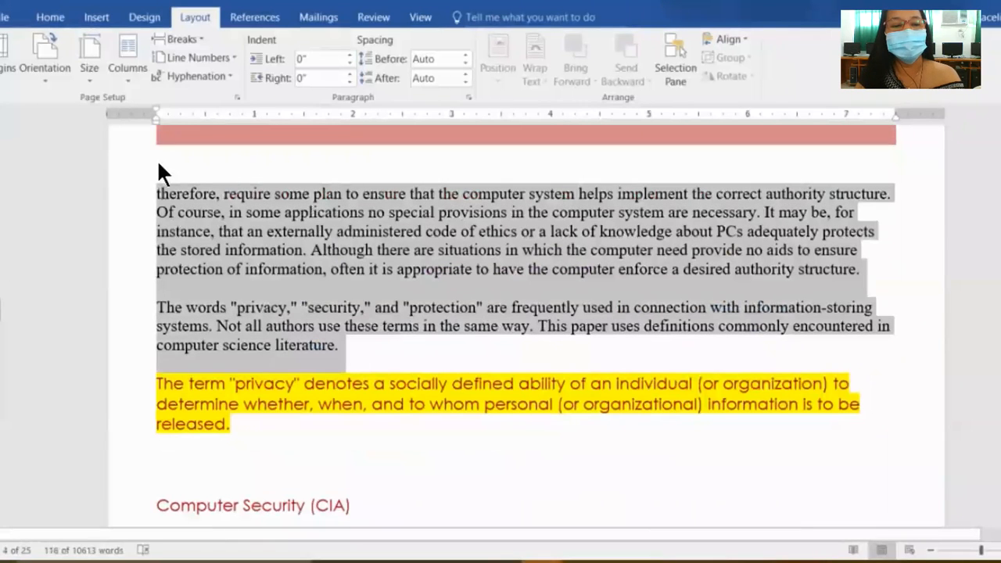
click(129, 75)
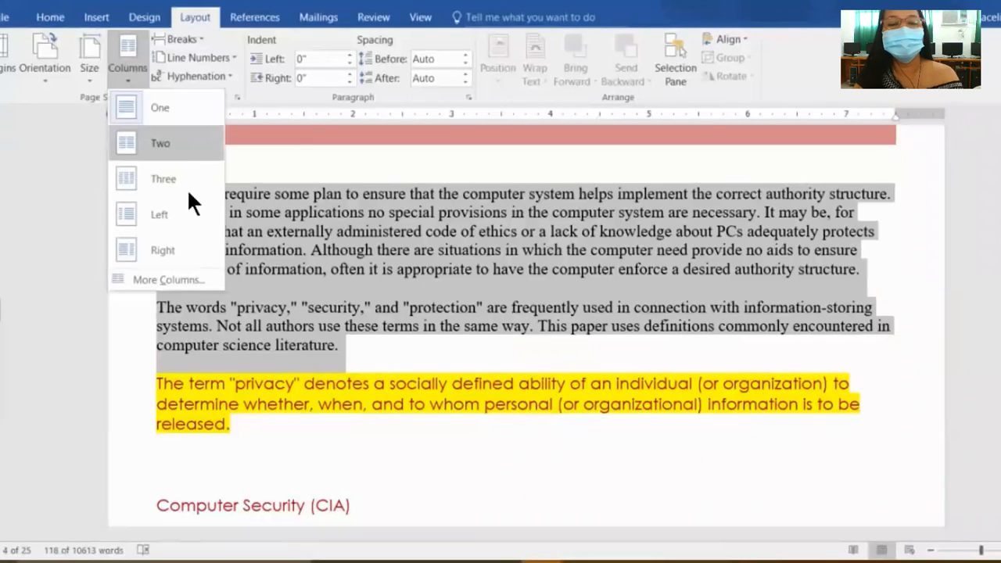
click(166, 143)
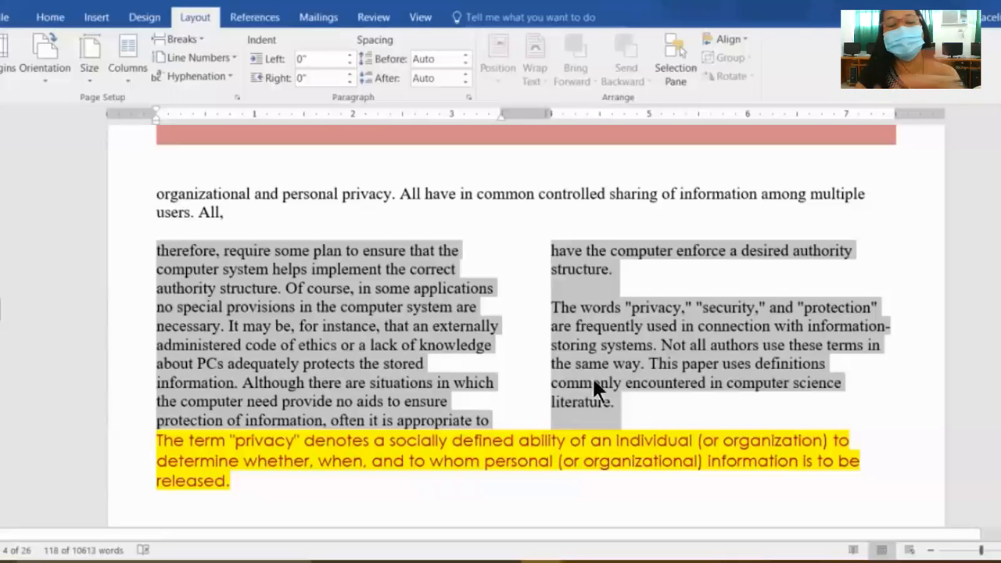
- Add a line between the two columns of the selected paragraphs, keeping it applied to the selected text
click(124, 74)
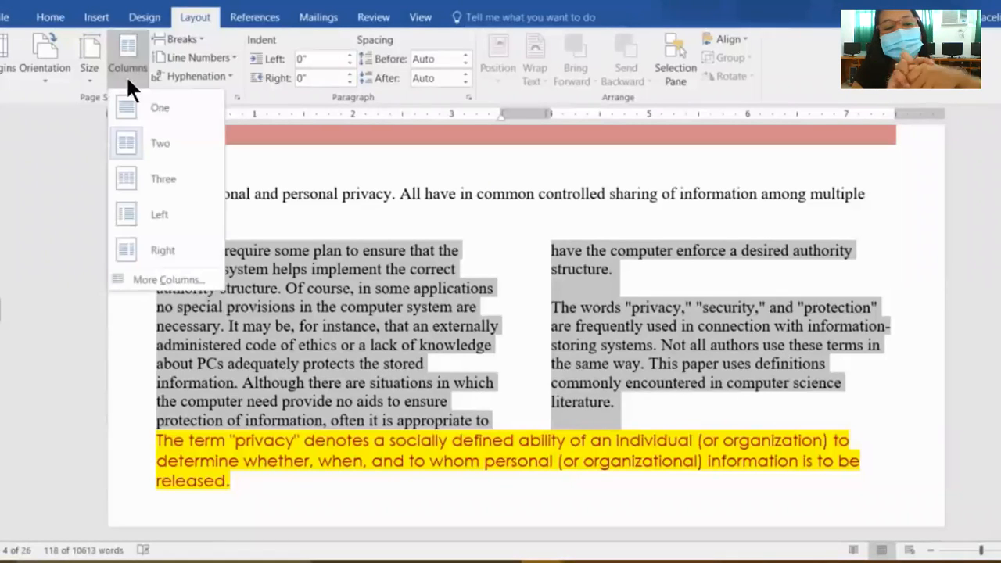
click(158, 280)
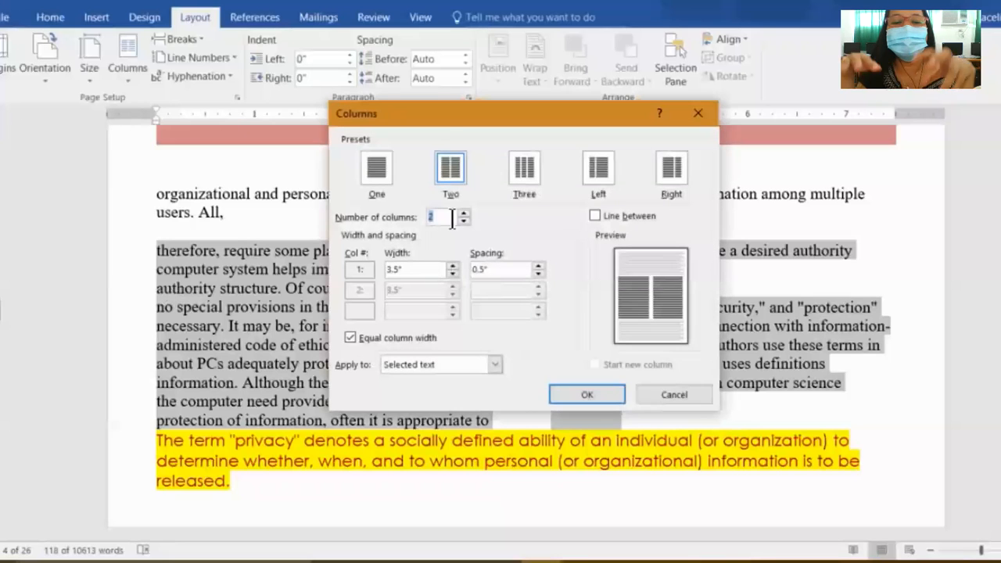
click(614, 216)
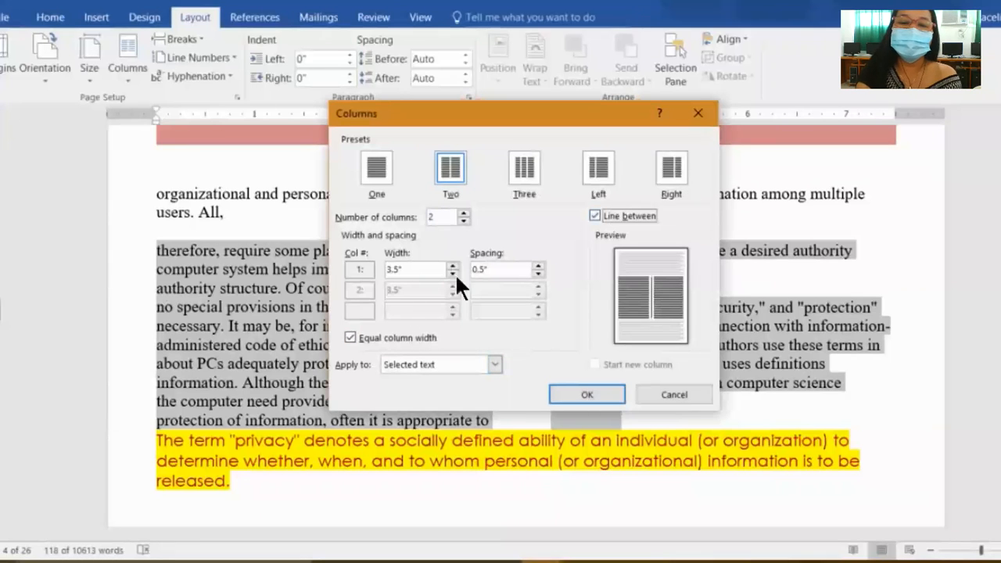
key(alt+Down)
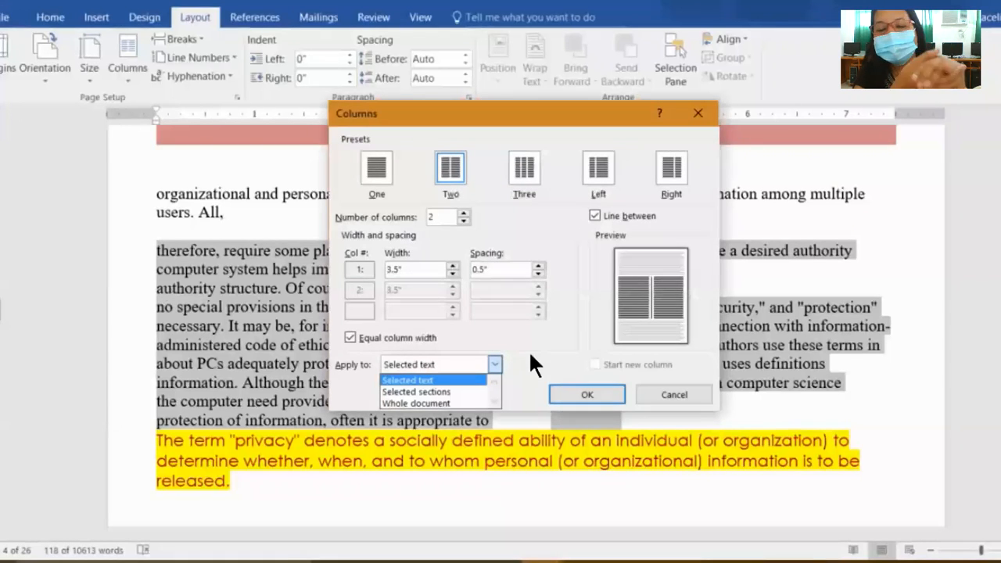
click(586, 394)
click(678, 468)
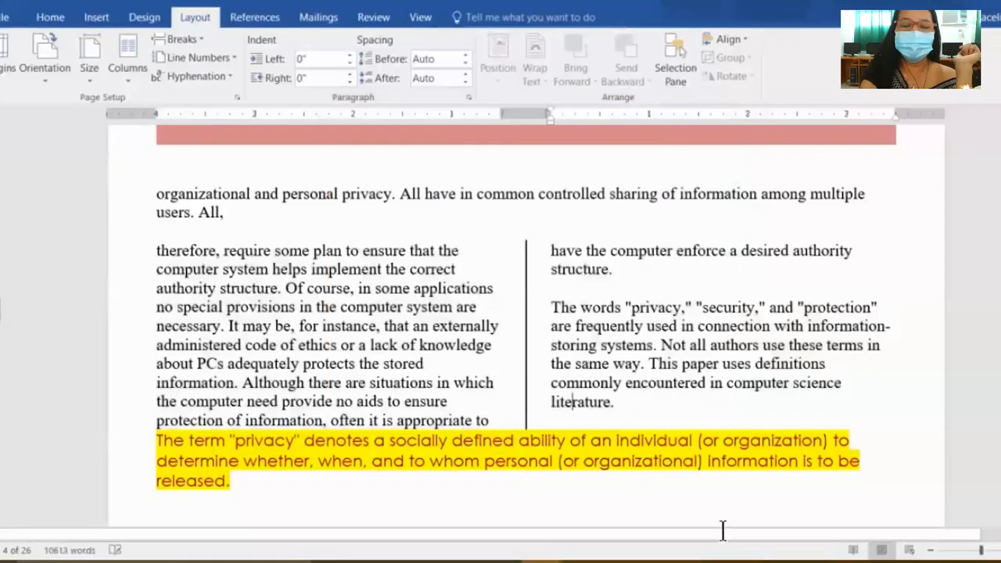
scroll(517, 354, down, 3)
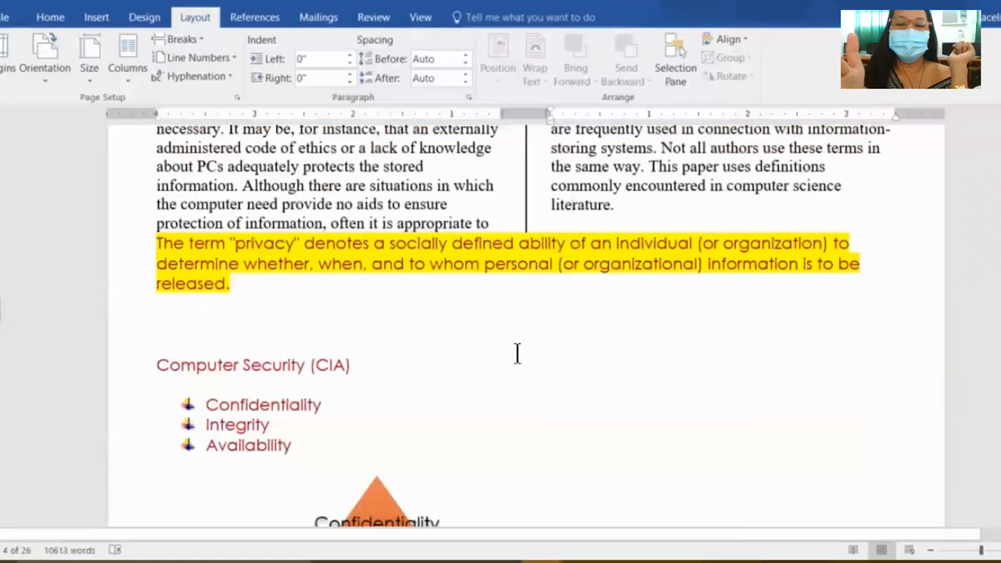
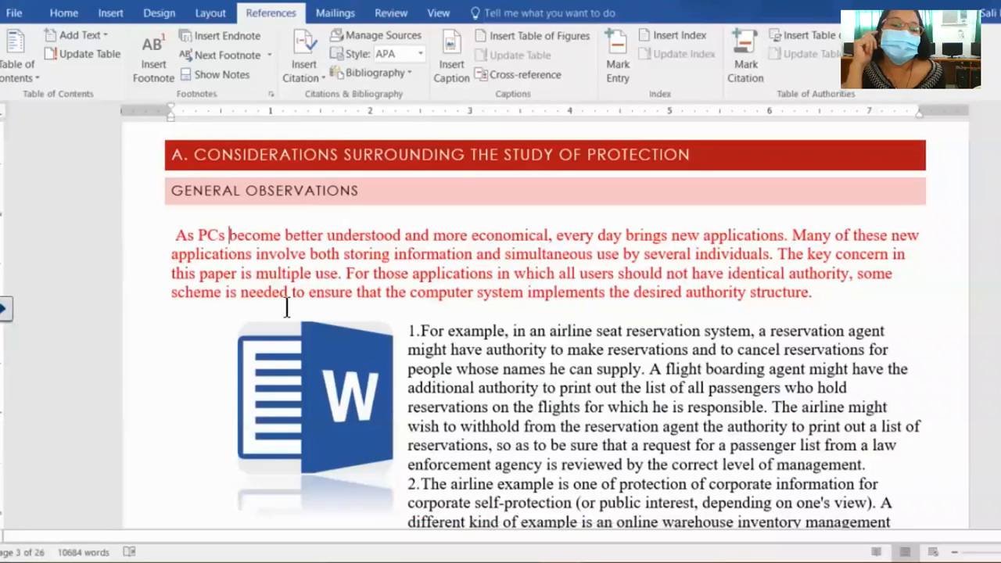
- Insert a footnote after "As PCs" under General Observations, reading "This is referencing Dell PCs."
click(226, 236)
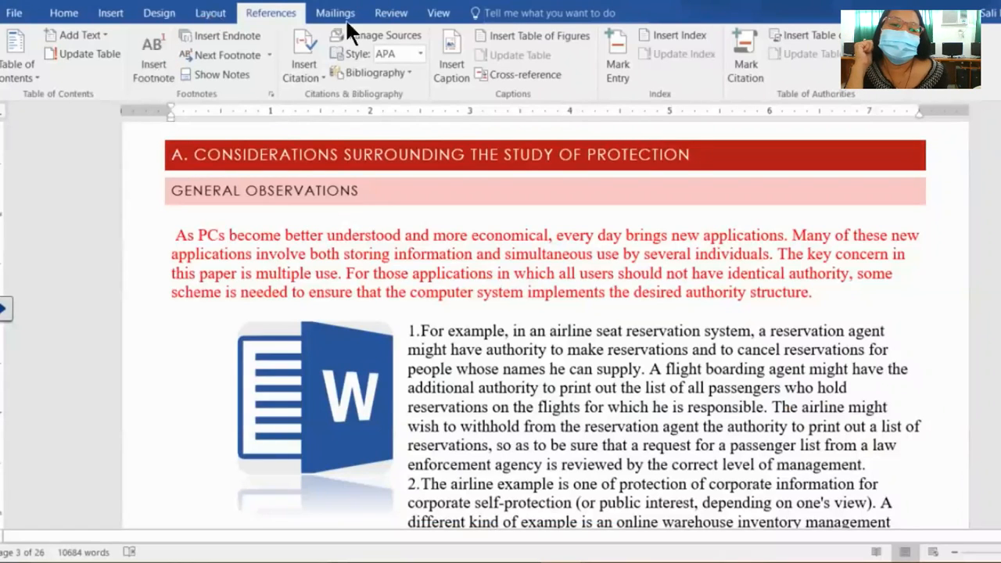
click(154, 75)
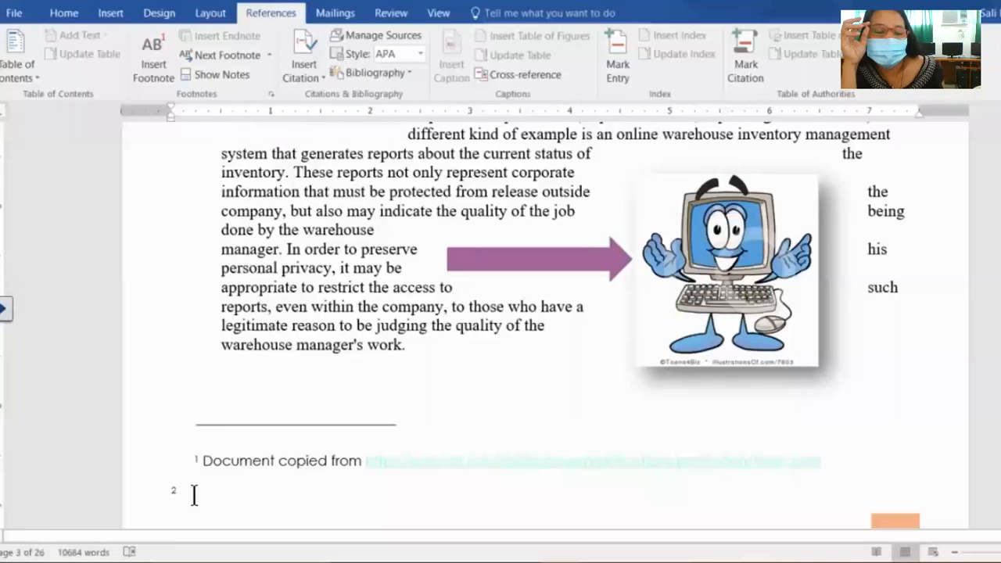
text(This is referencing Dell PCs.)
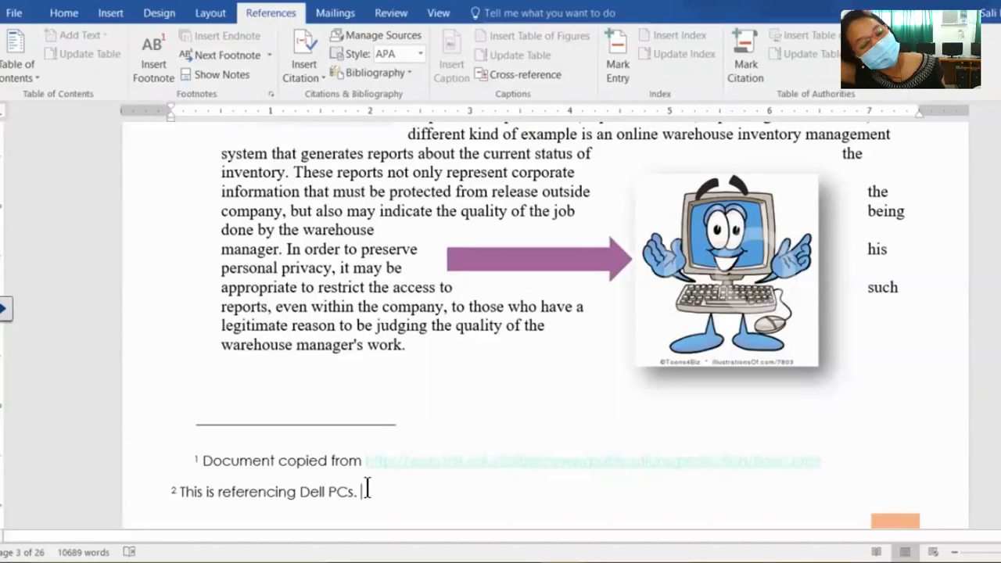
scroll(345, 362, down, 3)
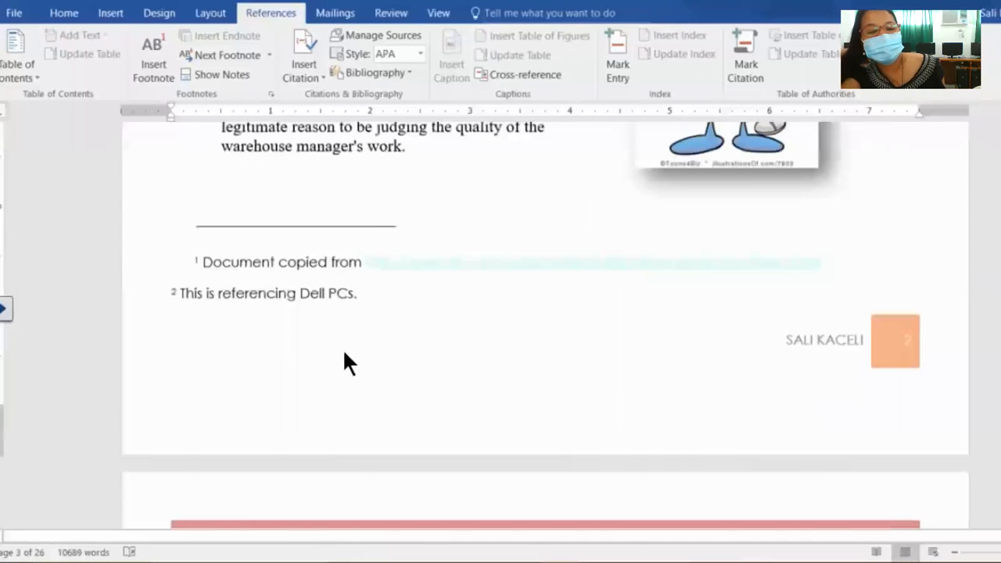
scroll(344, 362, down, 5)
scroll(354, 328, up, 8)
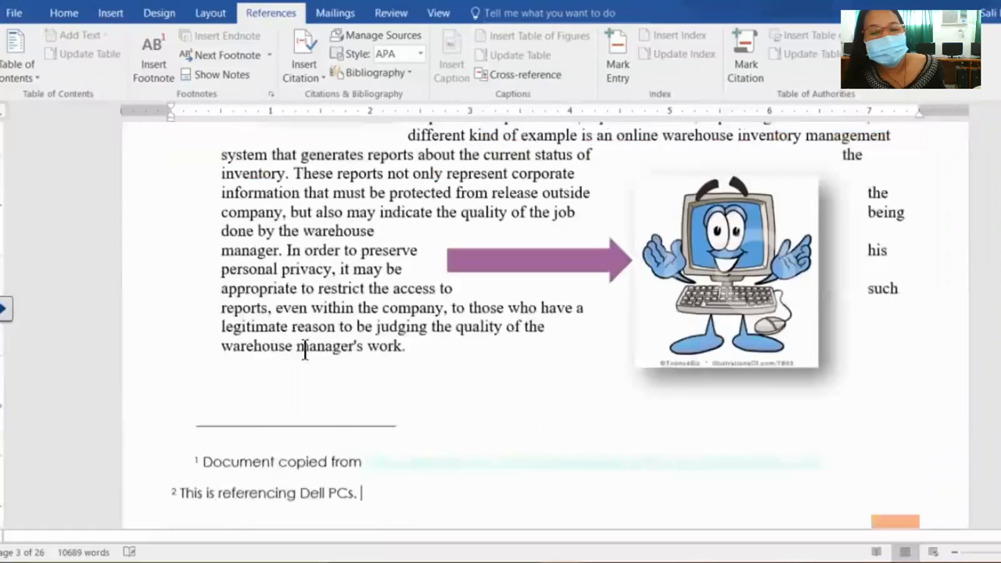
- Insert a footnote right after "manager" in "done by the warehouse manager", with the placeholder text "dfgfdgfd"
scroll(305, 352, up, 3)
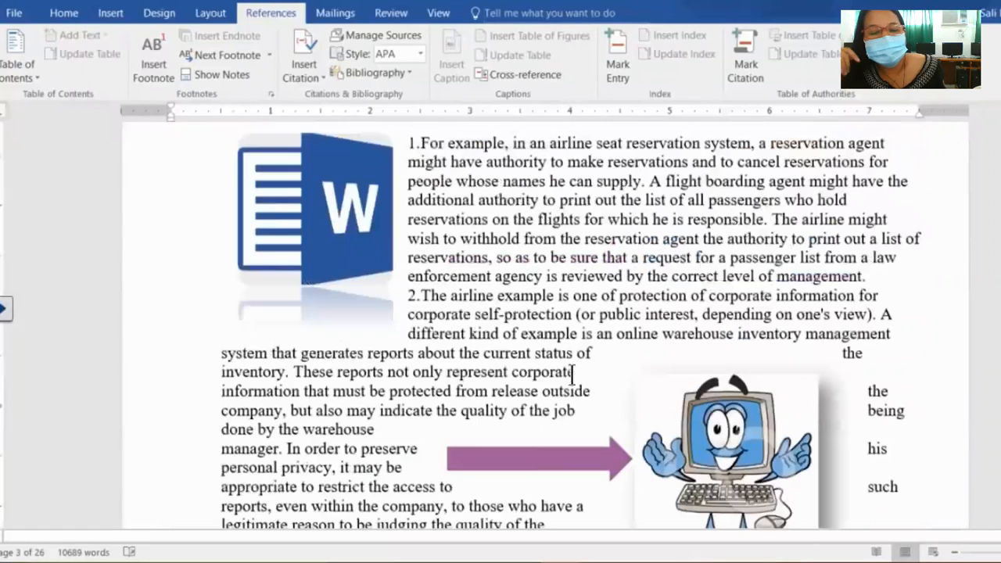
click(284, 451)
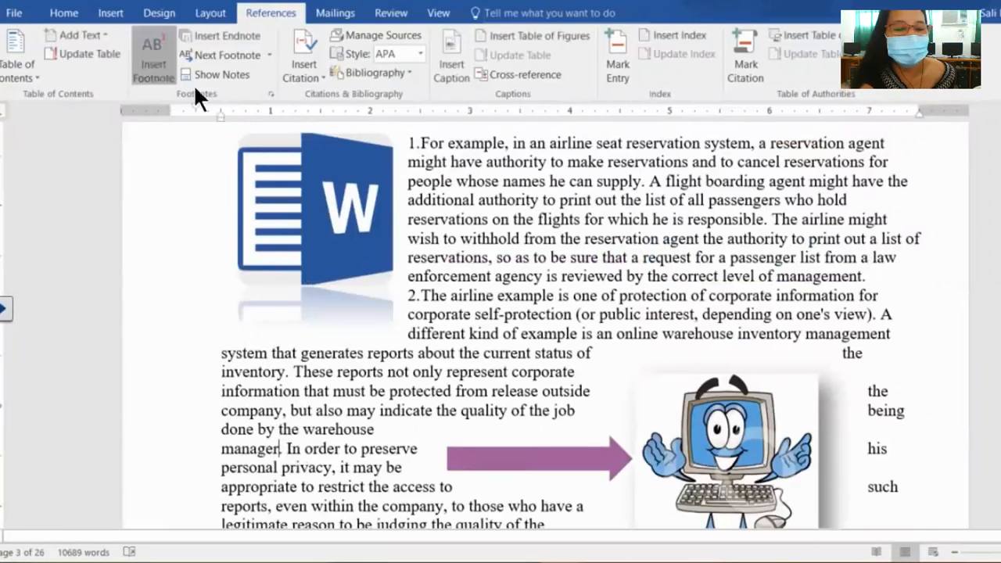
click(157, 70)
text(dfgfdg)
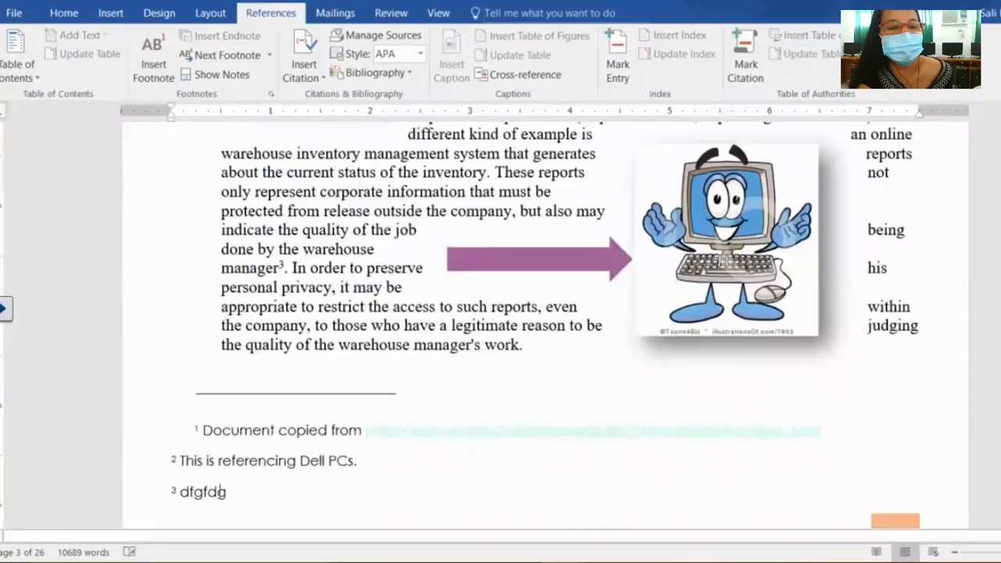
text(fd)
scroll(241, 494, down, 2)
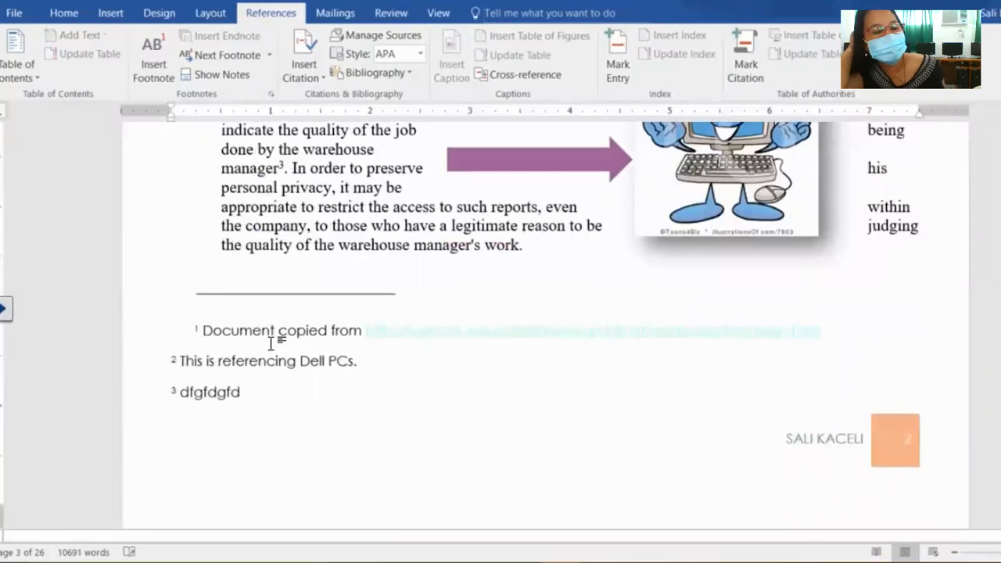
- Insert twelve paragraph breaks before "These reports not only represent" to push that text with its footnote reference onto the next page
scroll(271, 343, up, 4)
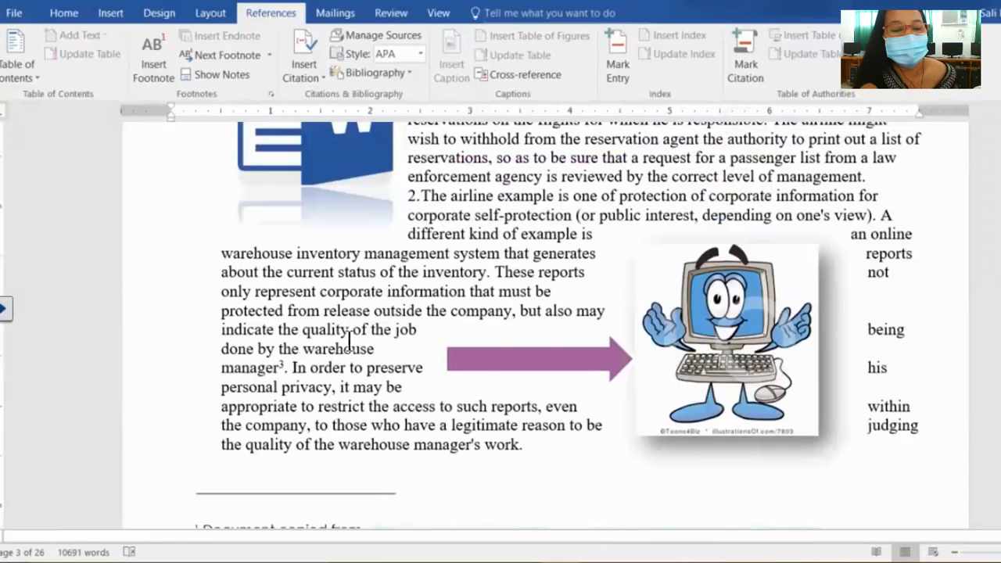
click(352, 348)
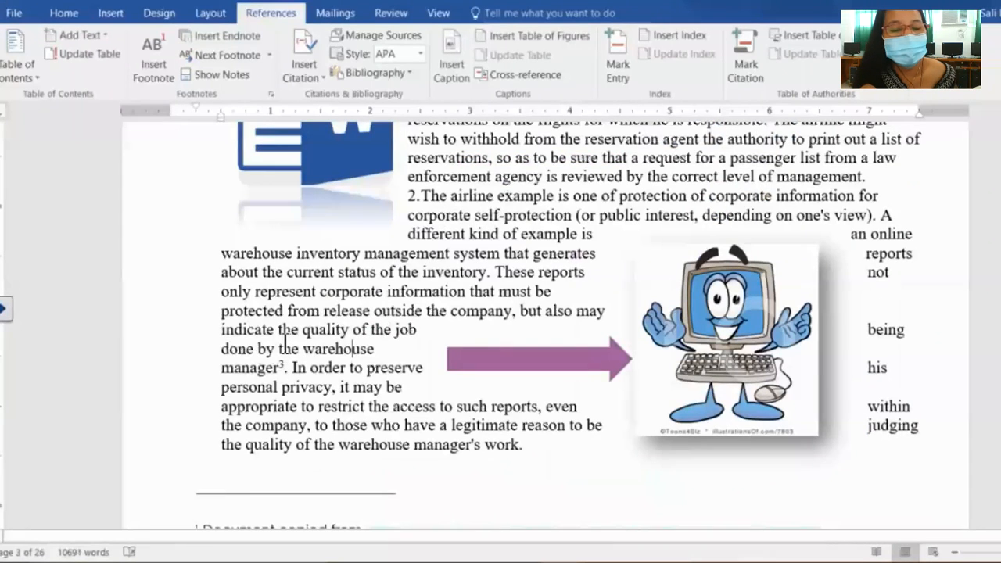
scroll(423, 291, up, 4)
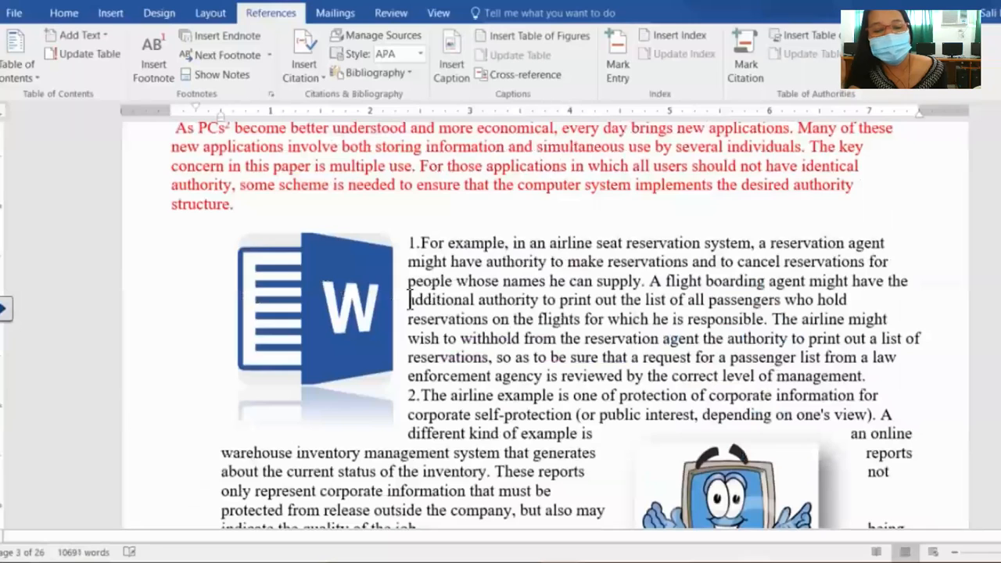
scroll(348, 372, down, 2)
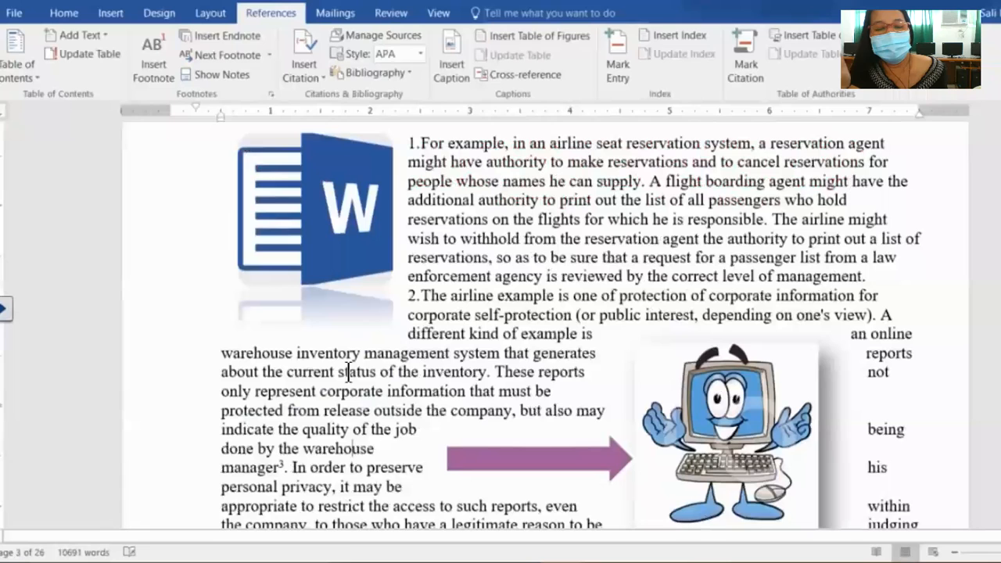
click(494, 372)
key(Return)
key(Return)
key(Return)
key(Return)
key(Return)
key(Return)
key(Return)
key(Return)
key(Return)
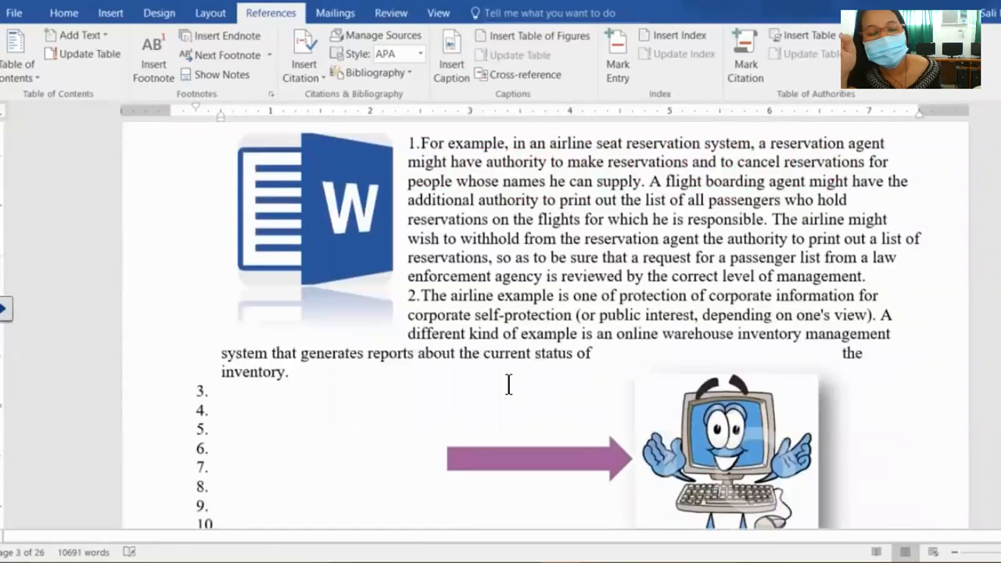
key(Return)
key(Return)
key(Return)
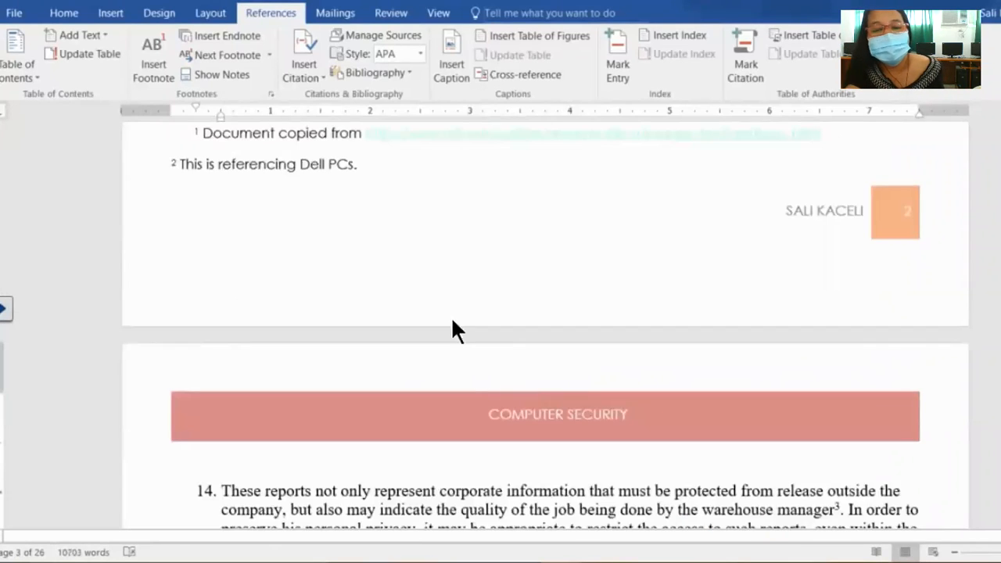
- Examine where the moved footnote reference after "warehouse manager" and its note fall on the following page
scroll(445, 329, down, 2)
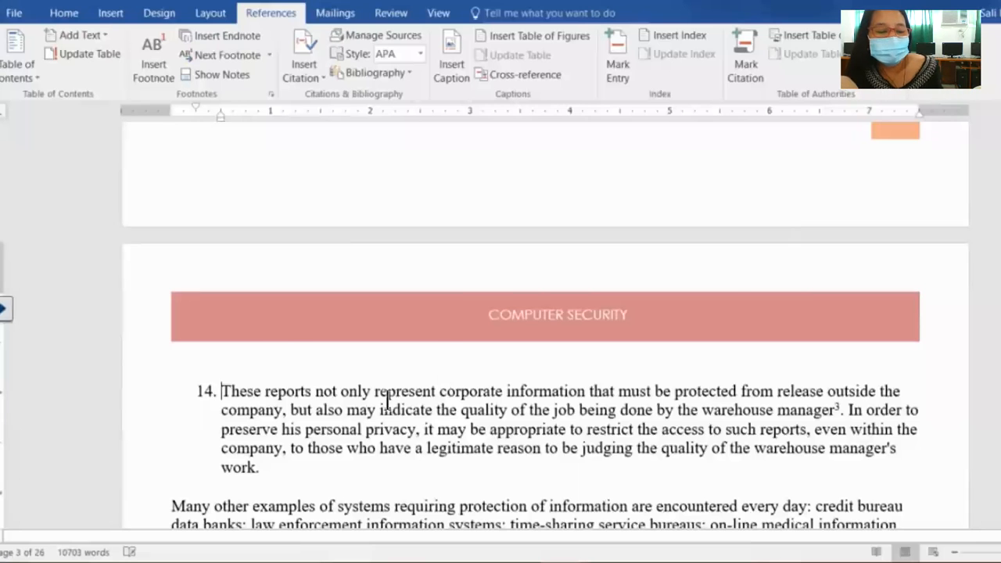
scroll(389, 400, down, 2)
scroll(391, 400, down, 2)
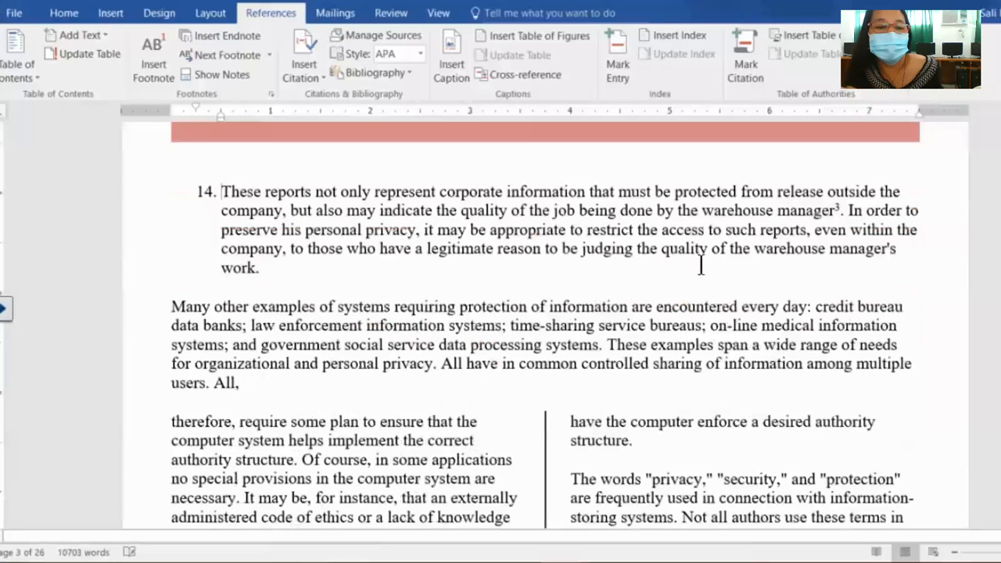
scroll(535, 302, down, 15)
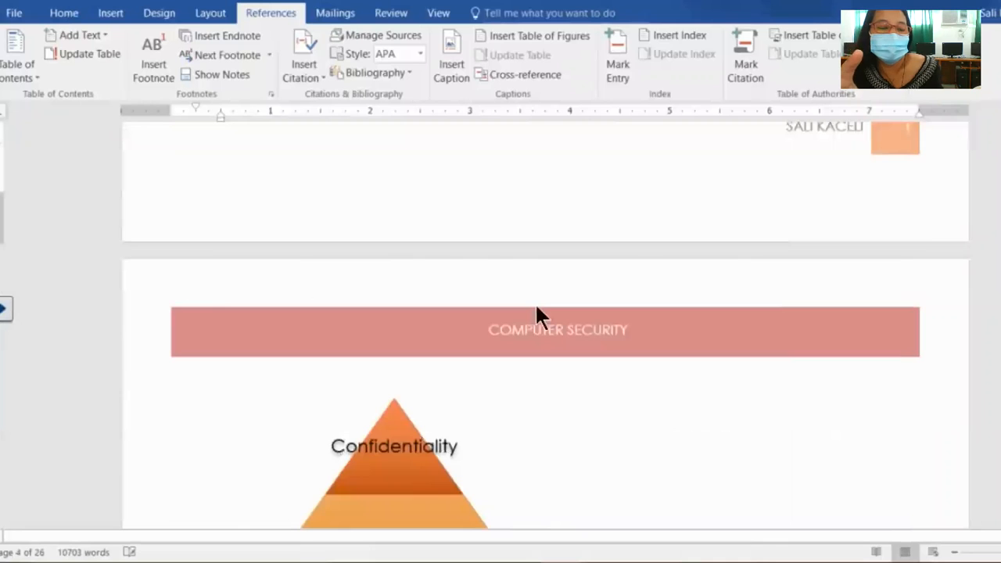
scroll(535, 303, down, 14)
click(413, 308)
scroll(413, 308, up, 15)
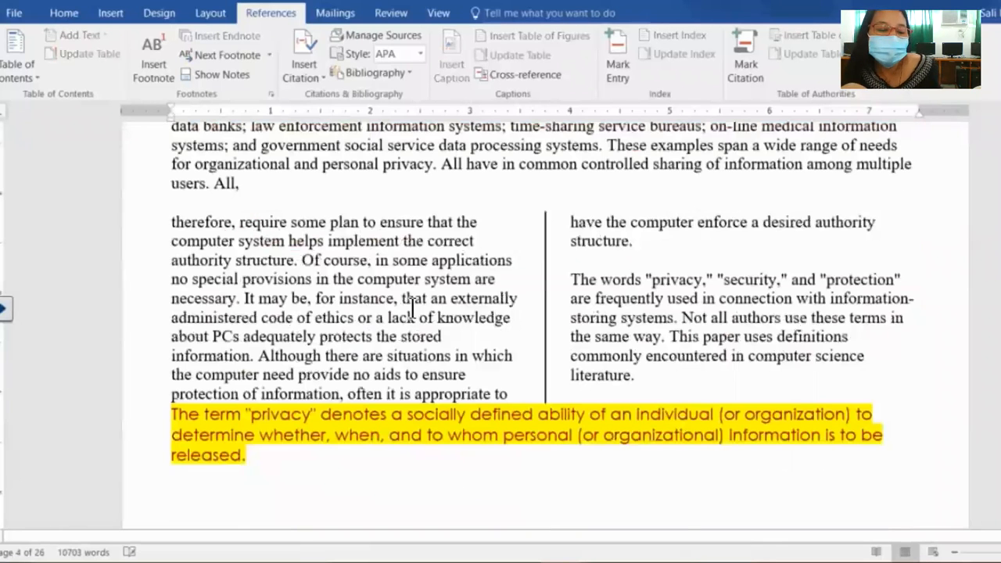
scroll(415, 311, up, 10)
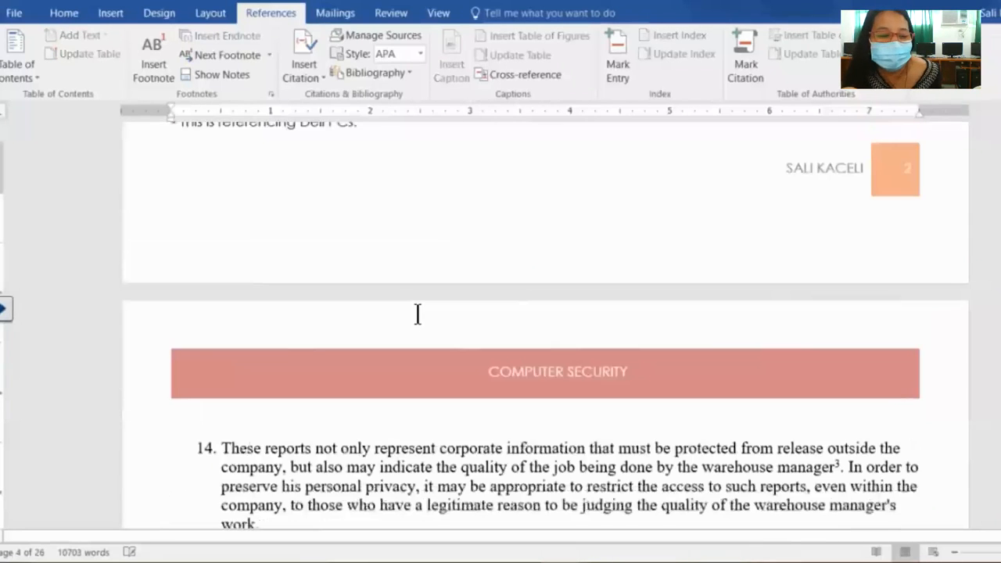
scroll(419, 314, down, 8)
scroll(421, 313, down, 8)
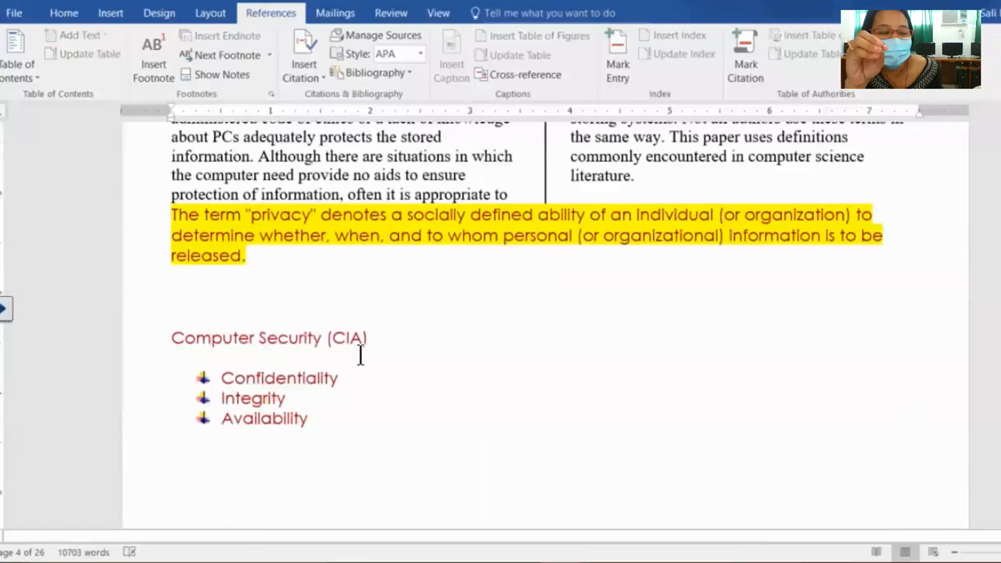
scroll(355, 177, up, 8)
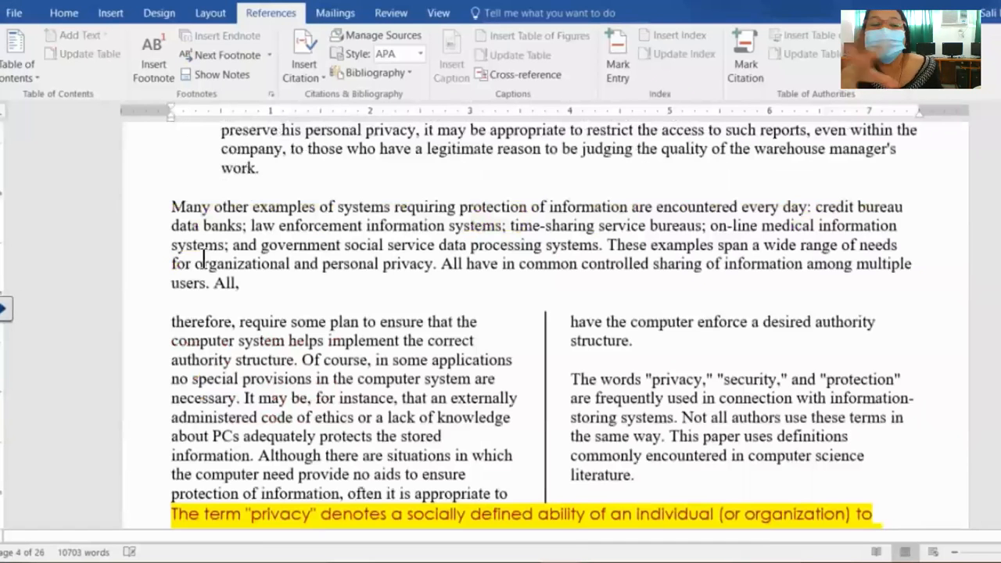
- Insert another footnote on the page with the two-column text, using the placeholder text "jkhkkhkkhk"
click(139, 59)
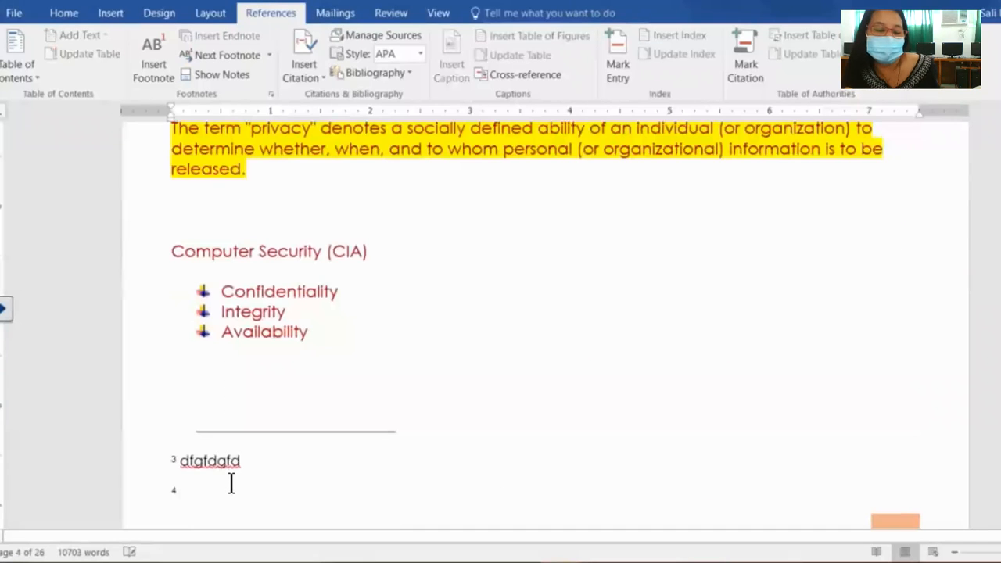
text(jkhkkhkkhk)
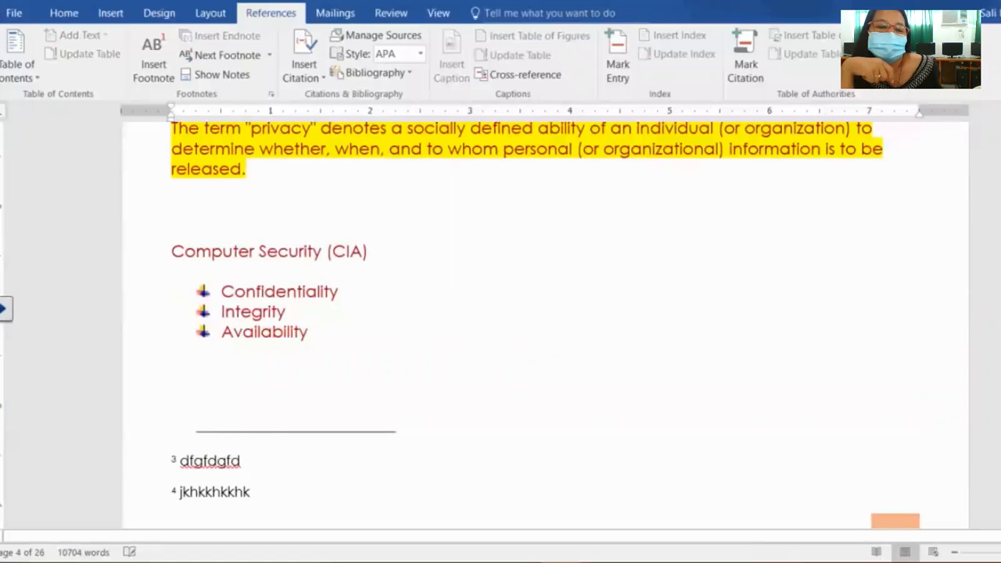
- Insert an endnote after the heading "Computer Security (CIA)" with the text "This references information security."
click(238, 78)
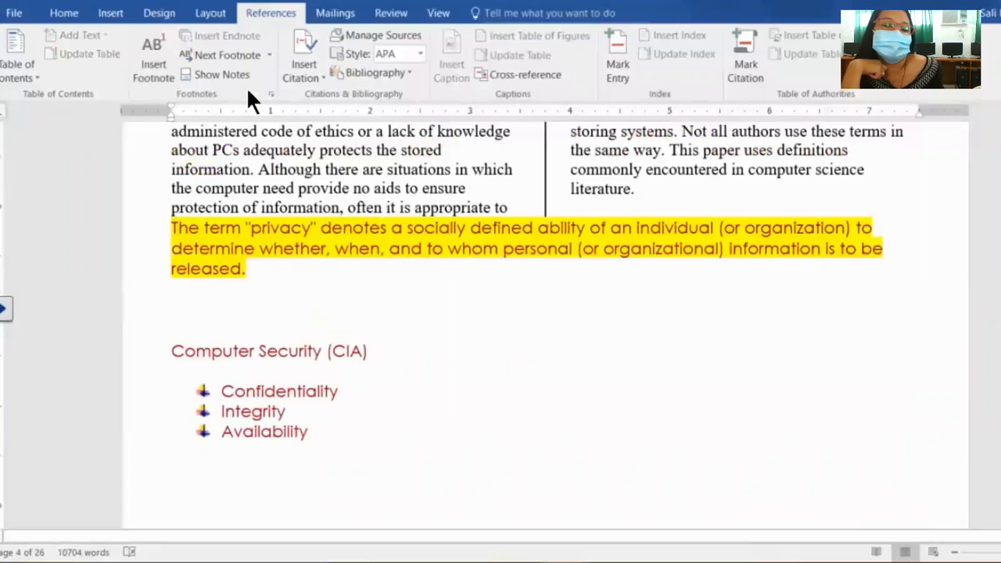
click(385, 178)
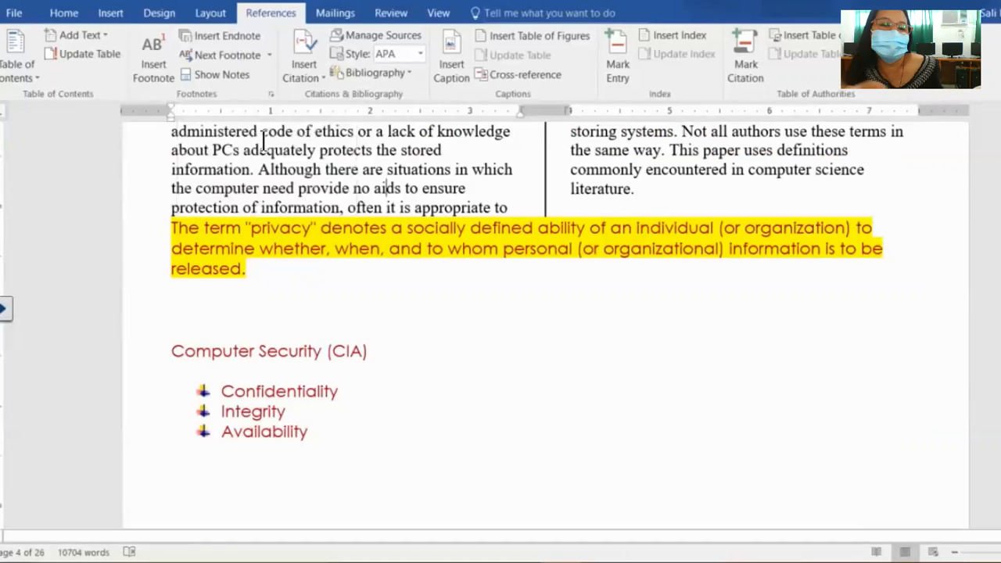
click(303, 284)
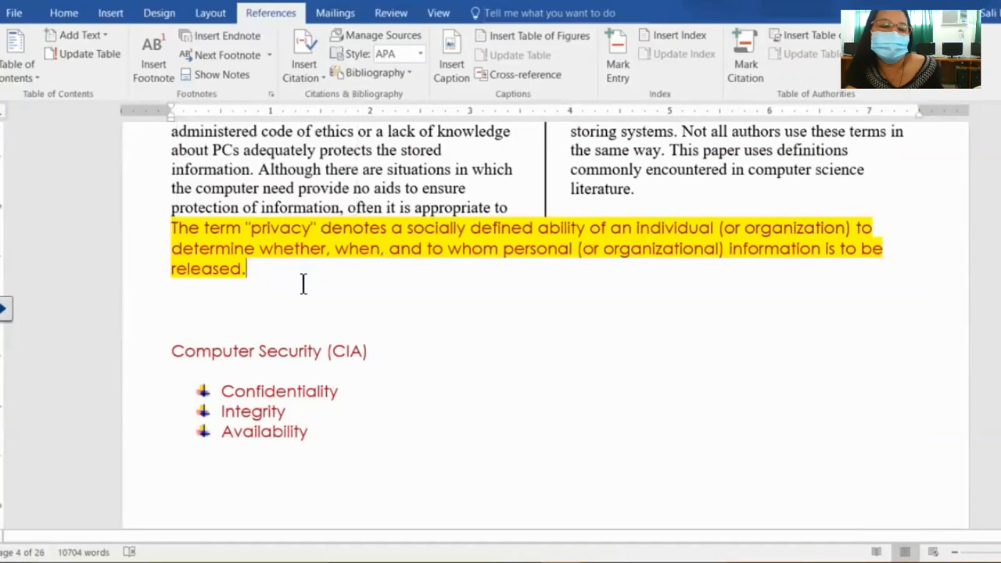
click(417, 360)
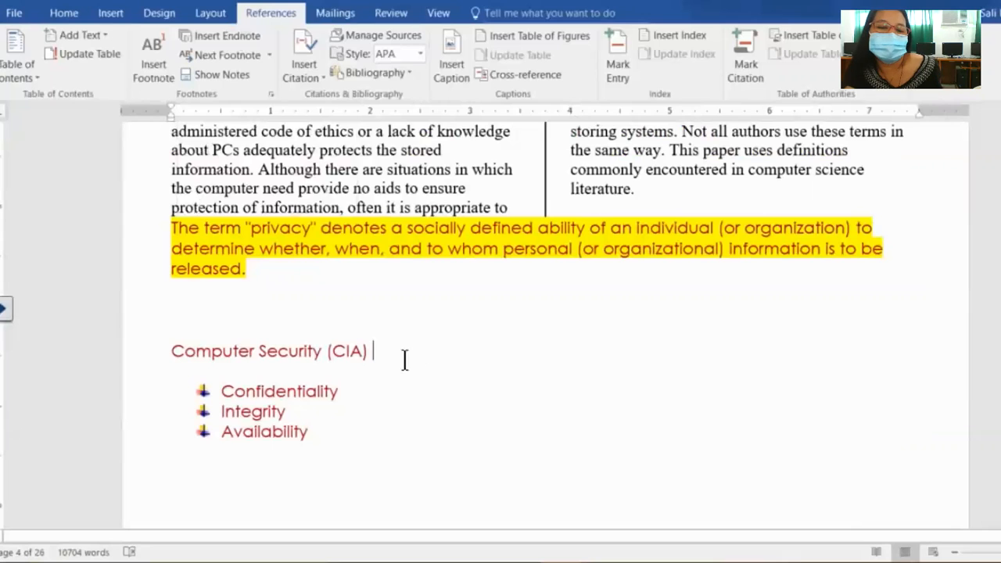
click(369, 357)
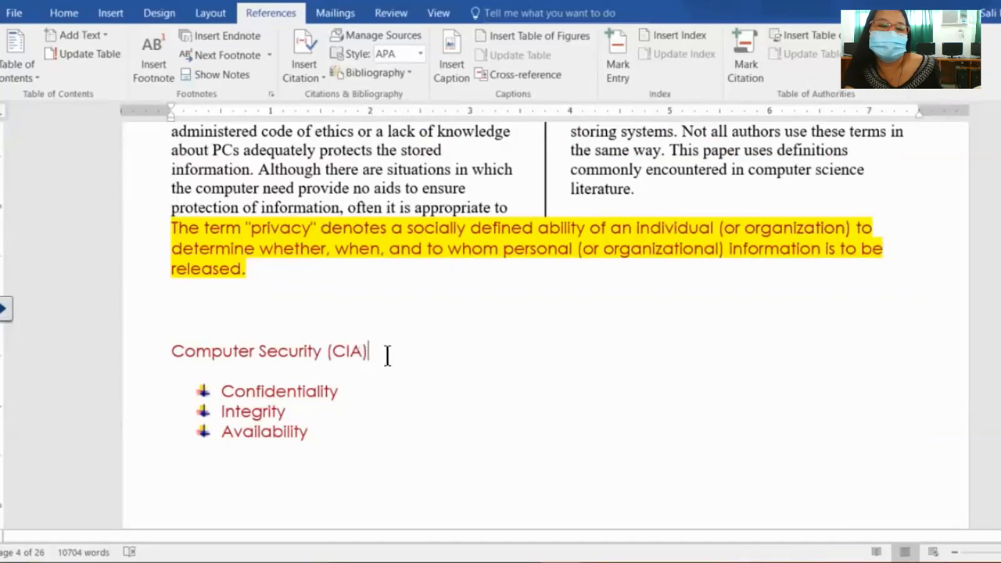
click(223, 36)
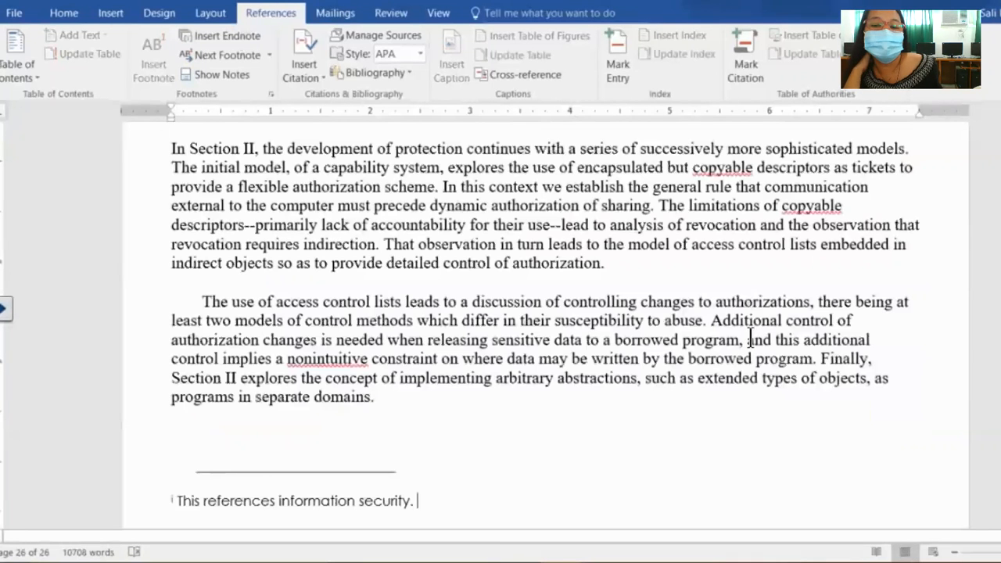
- Examine the master list and current list of citation sources in the Source Manager
click(615, 241)
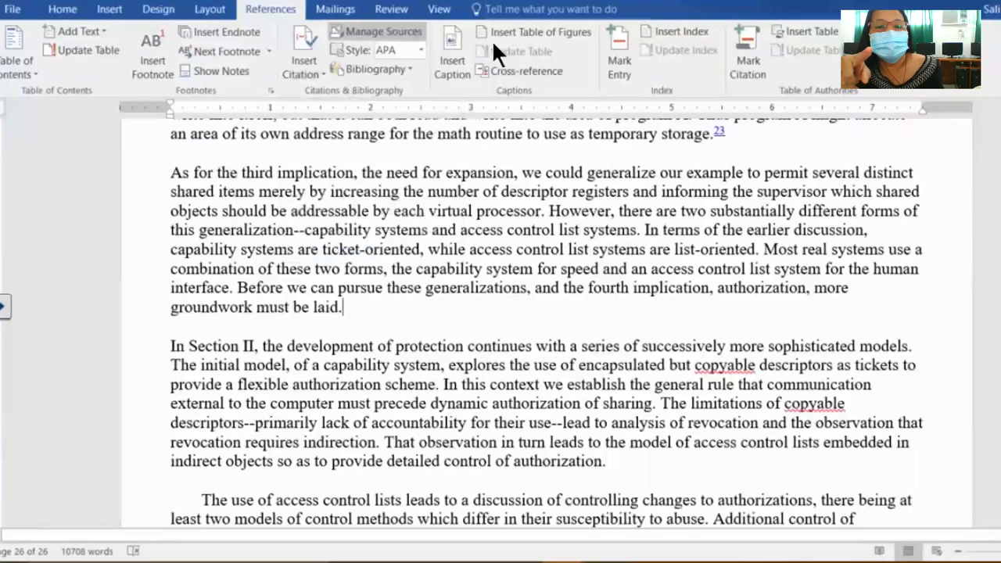
click(377, 31)
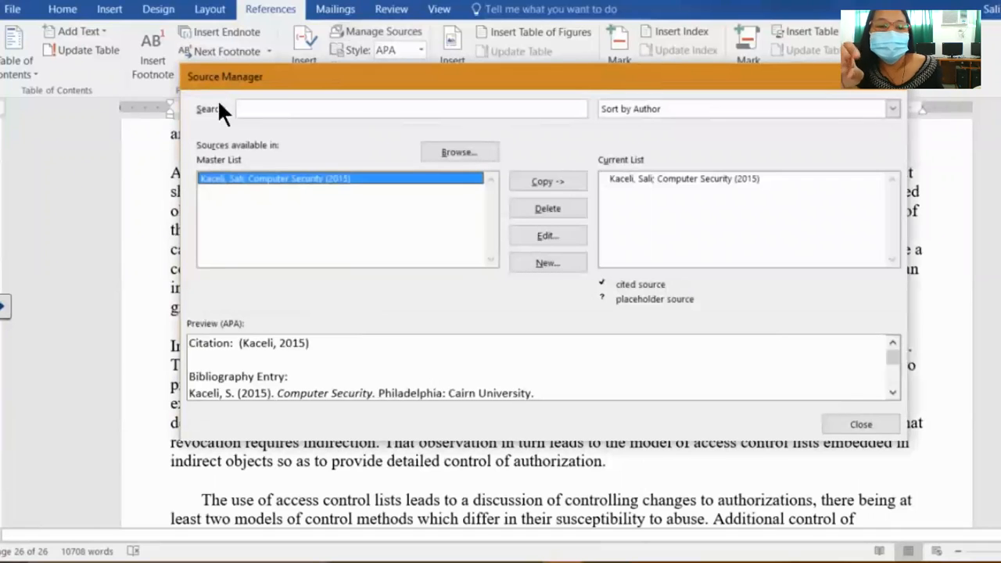
click(853, 427)
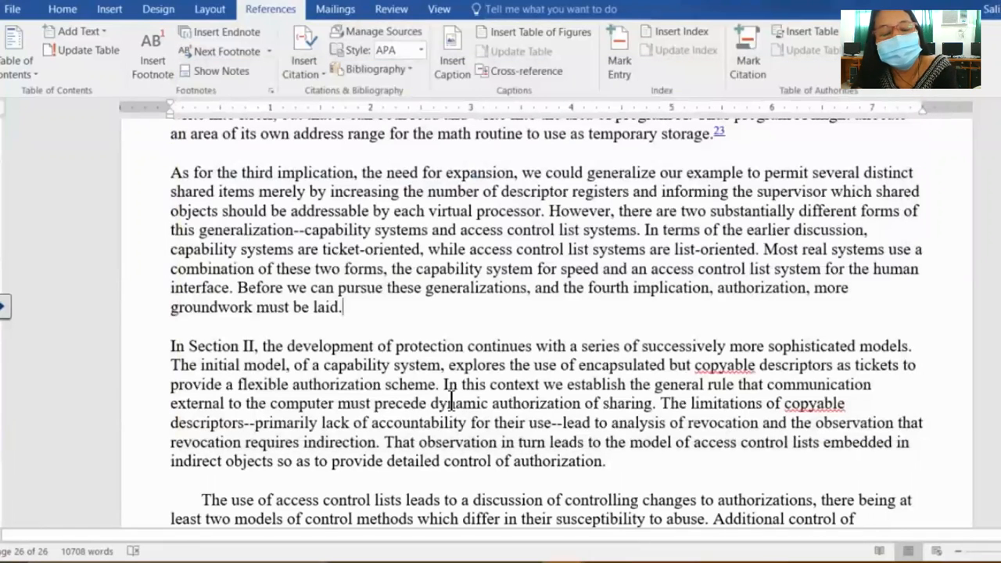
- Enclose the sentence from "Before we can pursue" to "must be laid" in quotation marks and choose APA Sixth Edition as the citation style
click(239, 288)
text(“)
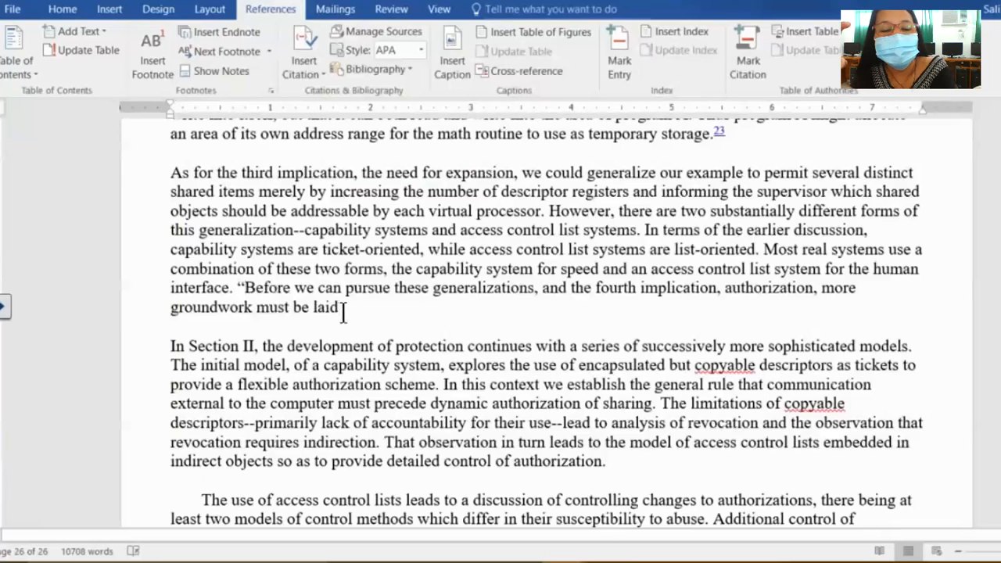
click(343, 312)
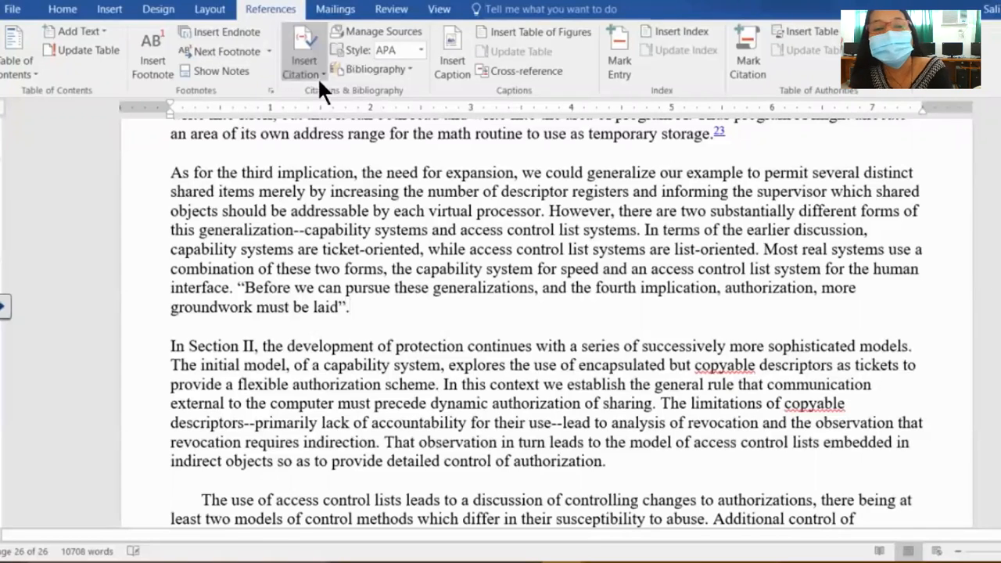
click(421, 50)
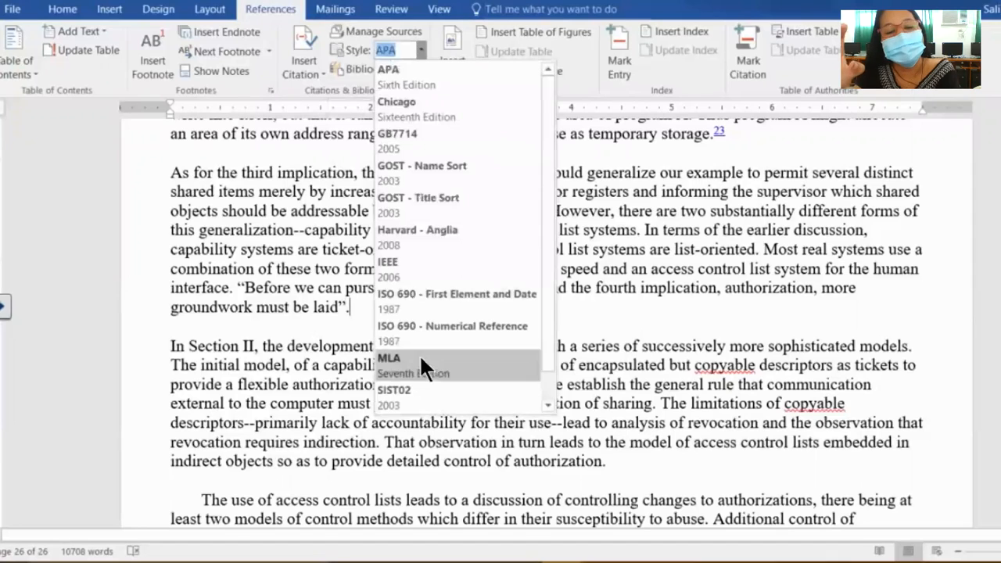
click(414, 84)
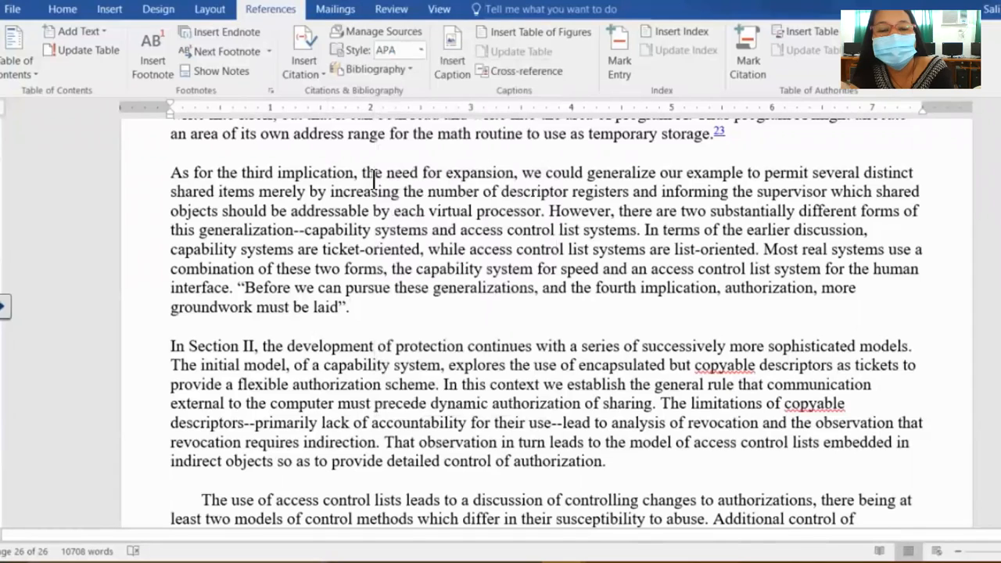
- Start a new Book source for a citation after the quoted sentence and enter the author's full name
click(303, 73)
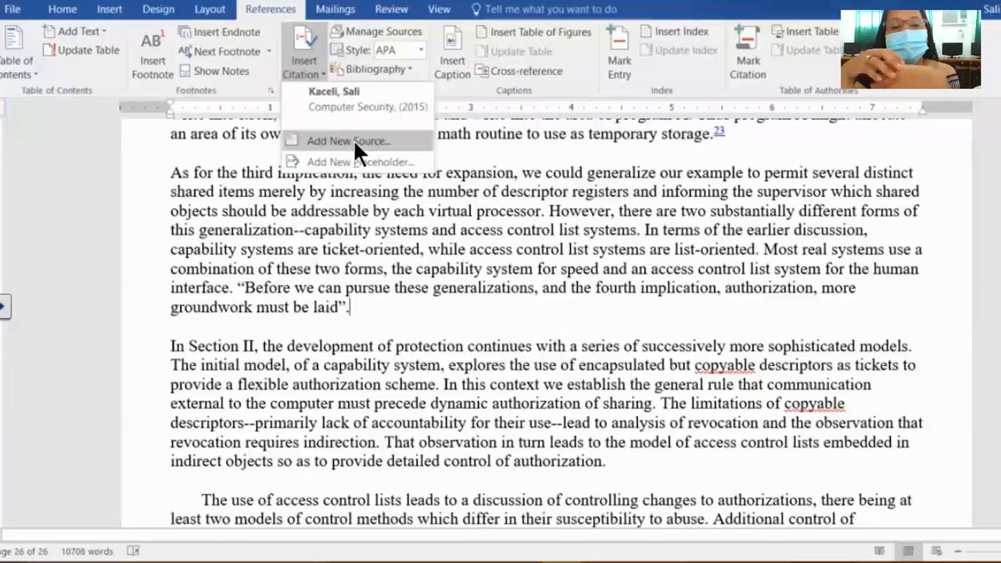
click(354, 141)
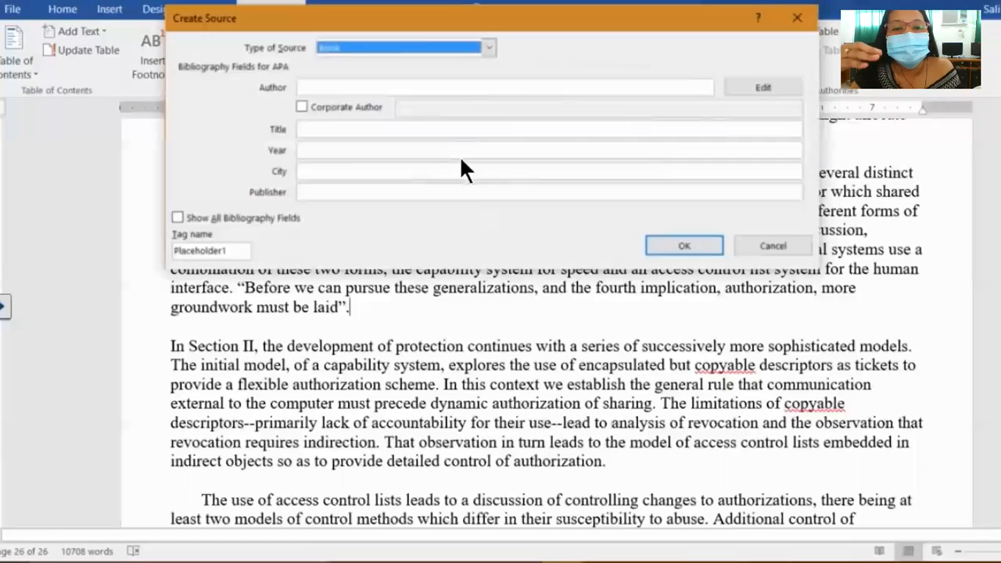
click(377, 86)
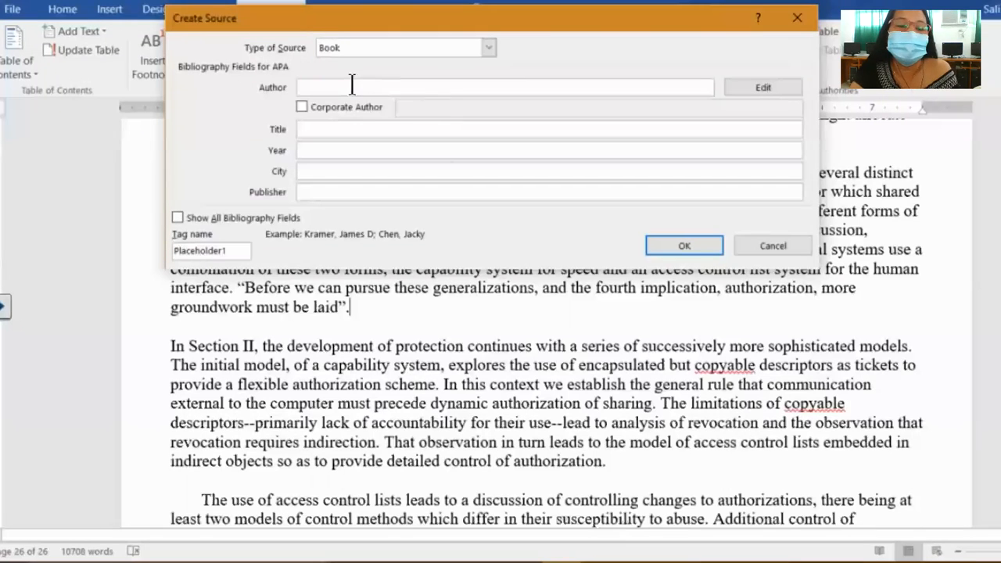
text(Hubert Si)
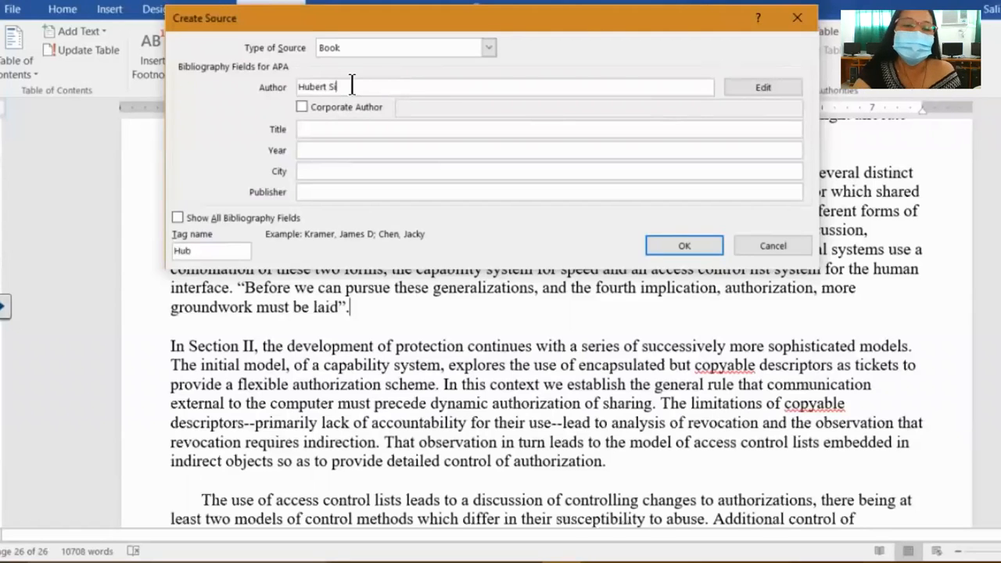
text(mms)
key(Tab)
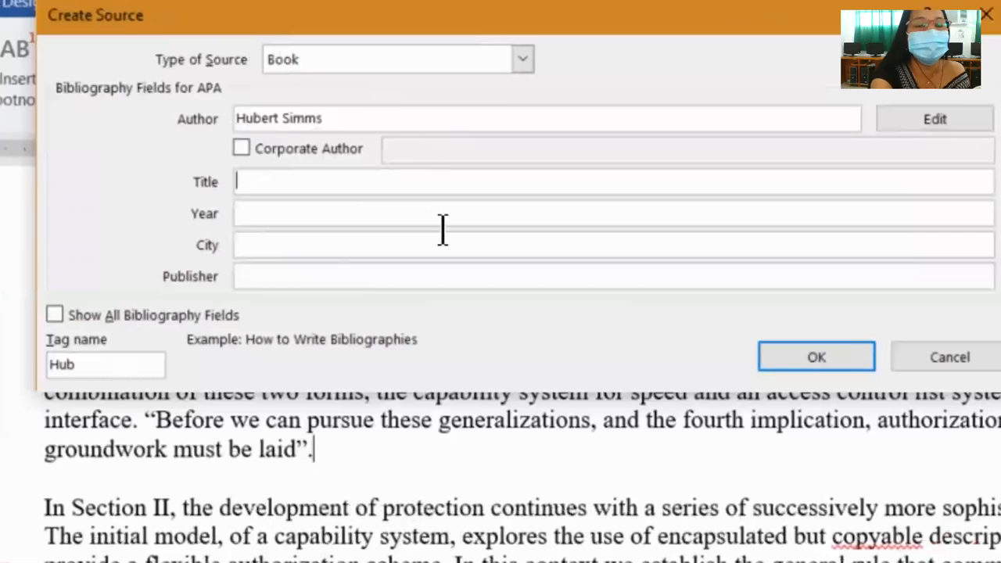
- Fill in the book source with title "Using Office 2016", year 2016, city Langhorne and publisher Cairn University
text(Using Office 2016)
key(Tab)
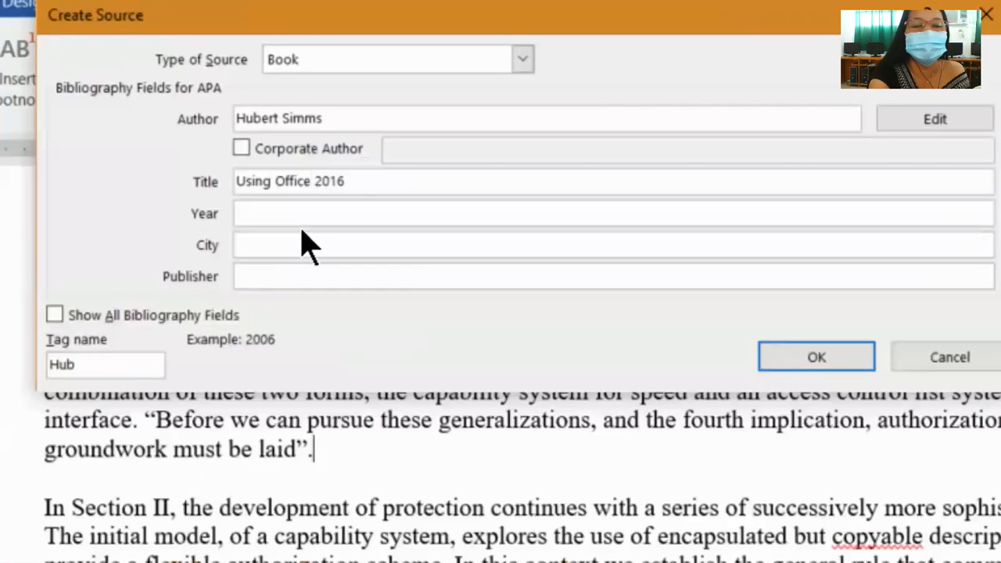
text(2016)
key(Tab)
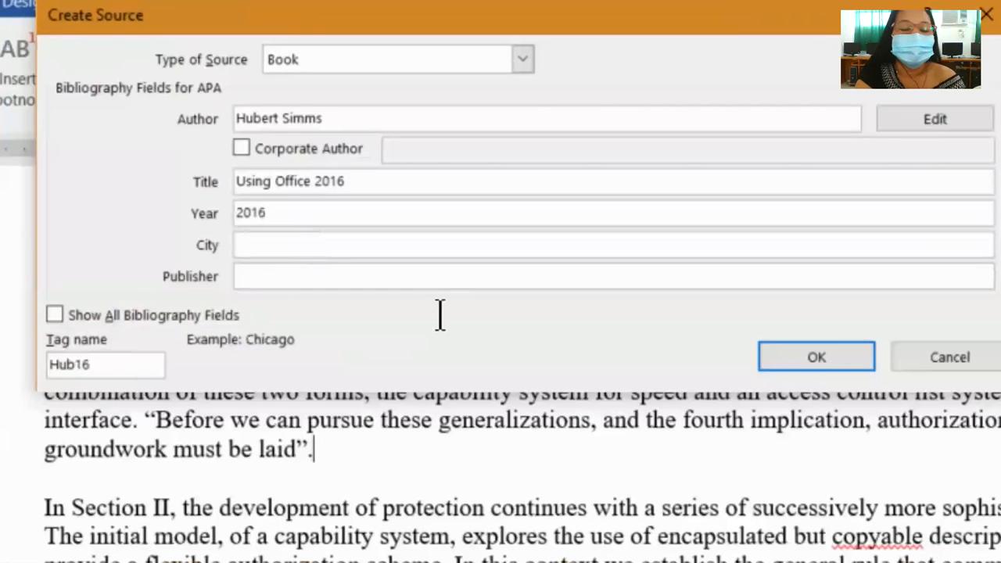
text(Langhorne)
key(Tab)
text(Cairn University)
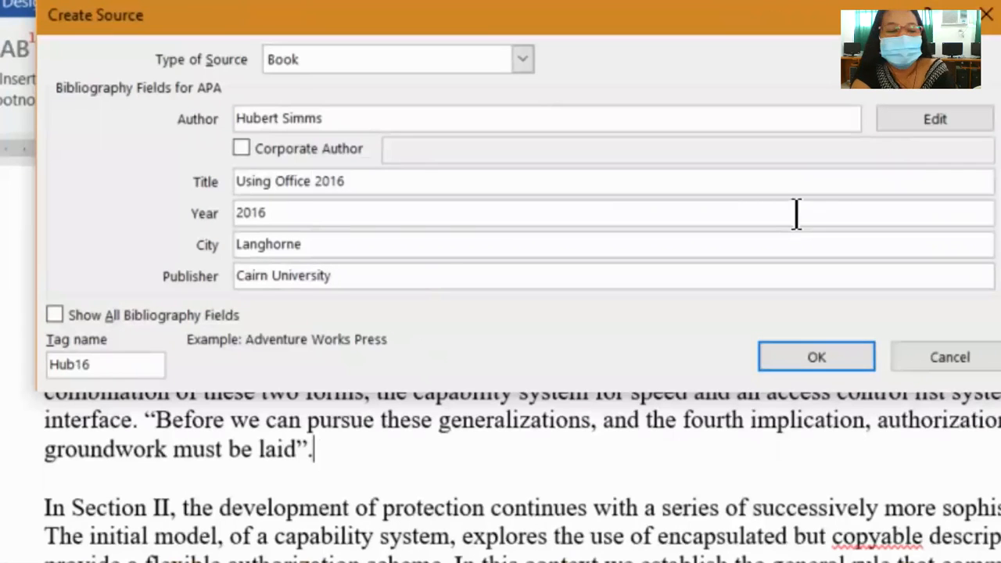
- Show all bibliography fields, set the pages to 22-25, and save the source to insert its citation after the quotation
click(71, 317)
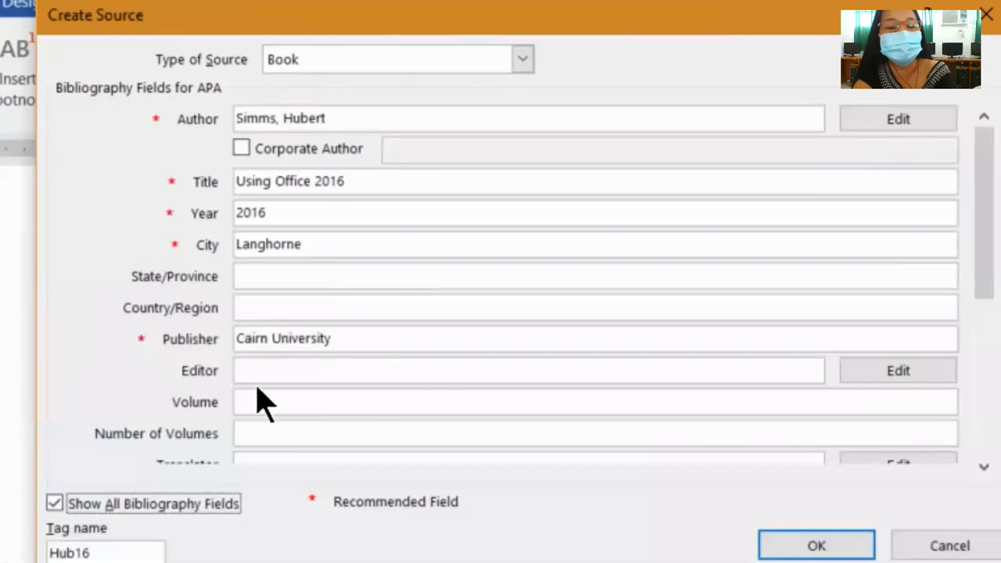
click(280, 402)
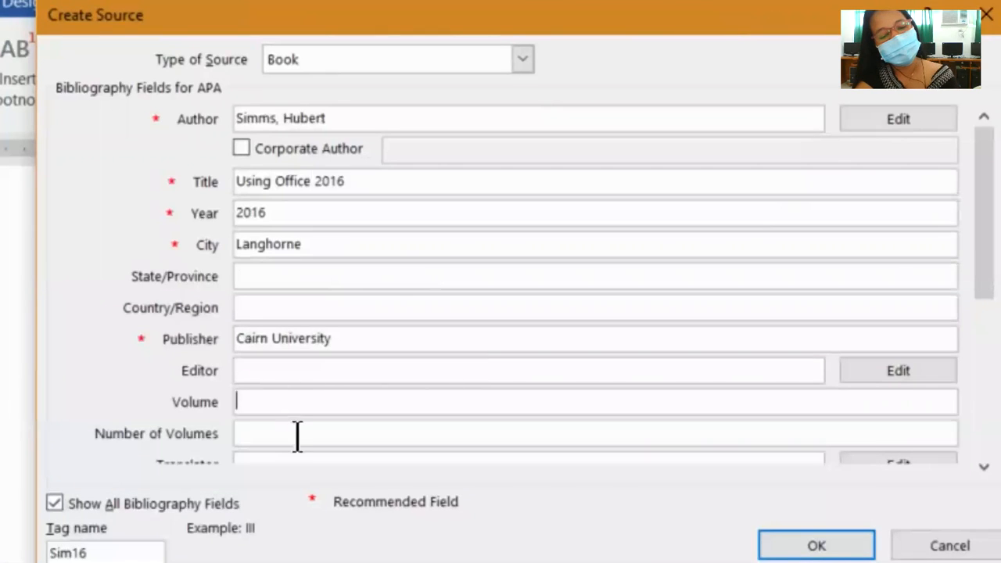
scroll(297, 436, down, 2)
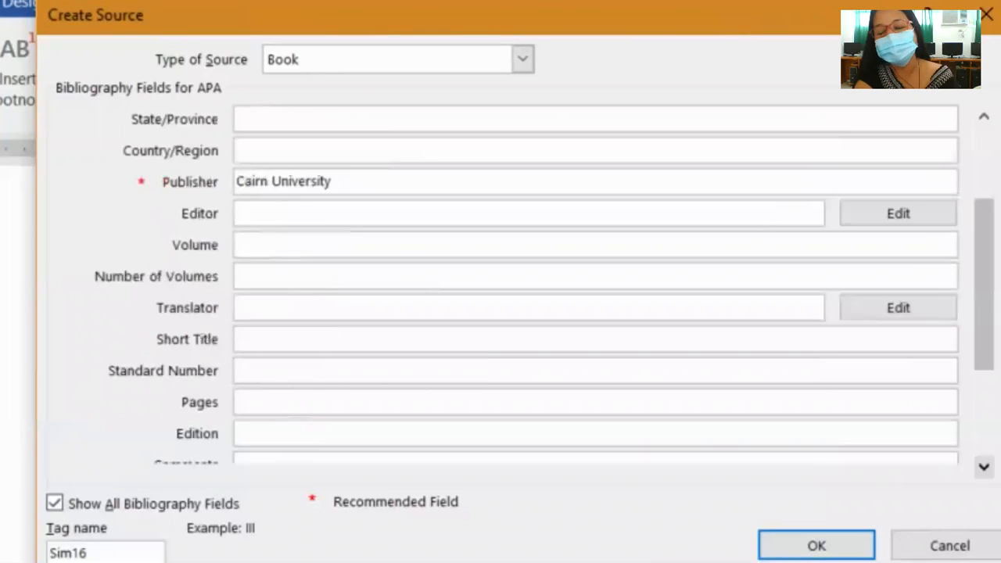
click(366, 405)
text(2)
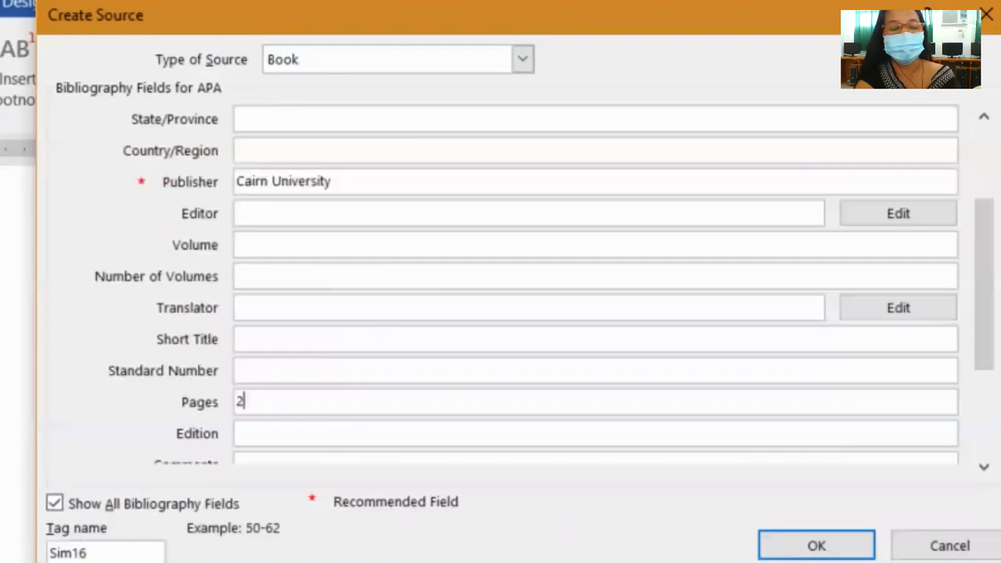
text(2-25)
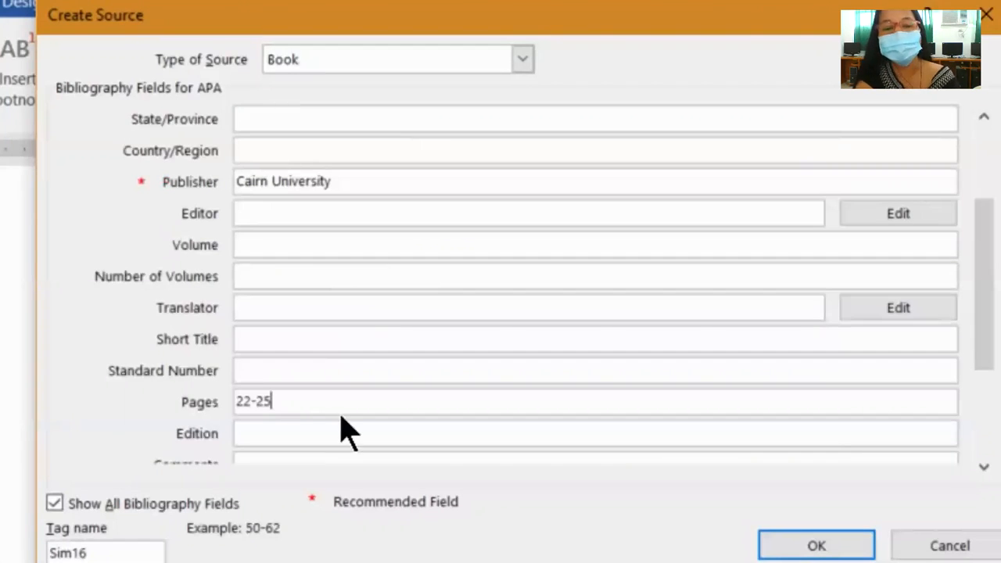
click(373, 432)
scroll(984, 478, down, 2)
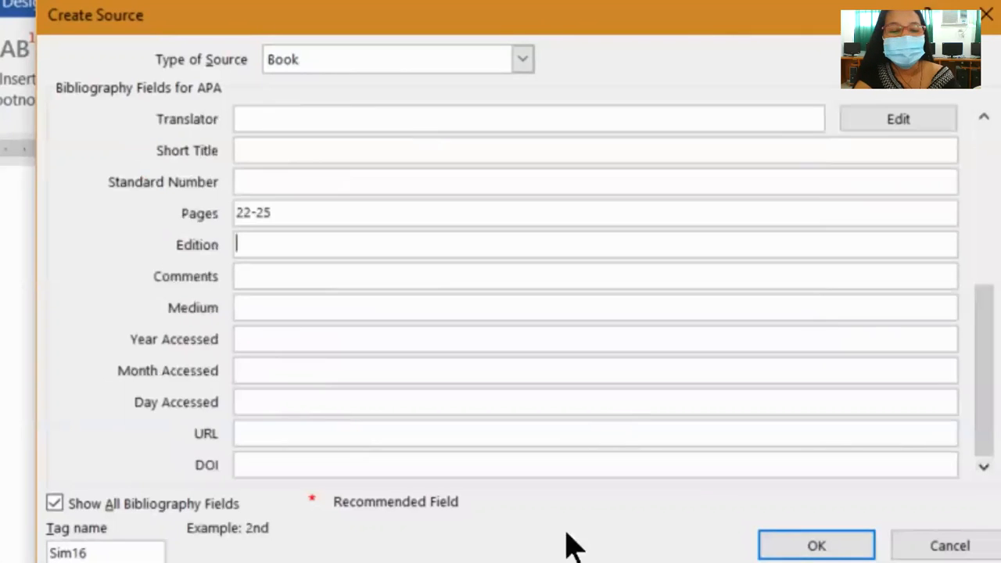
click(816, 547)
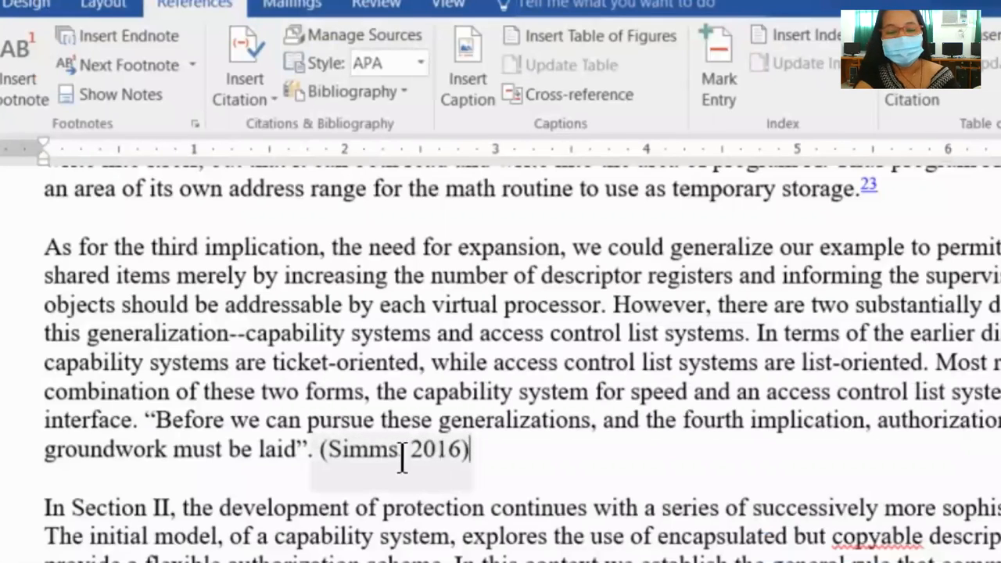
scroll(501, 469, down, 2)
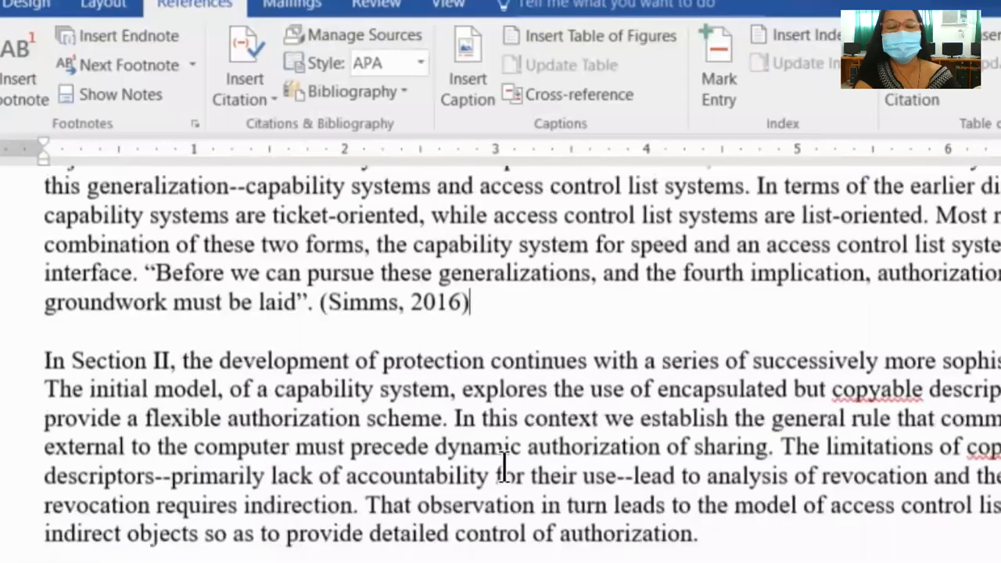
scroll(360, 556, down, 2)
click(359, 557)
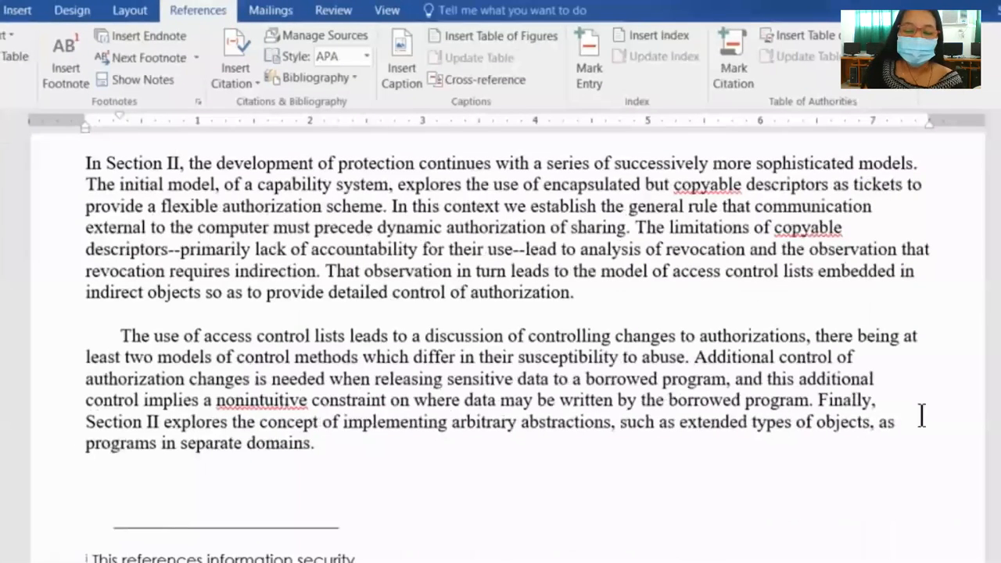
mouse_move(501, 525)
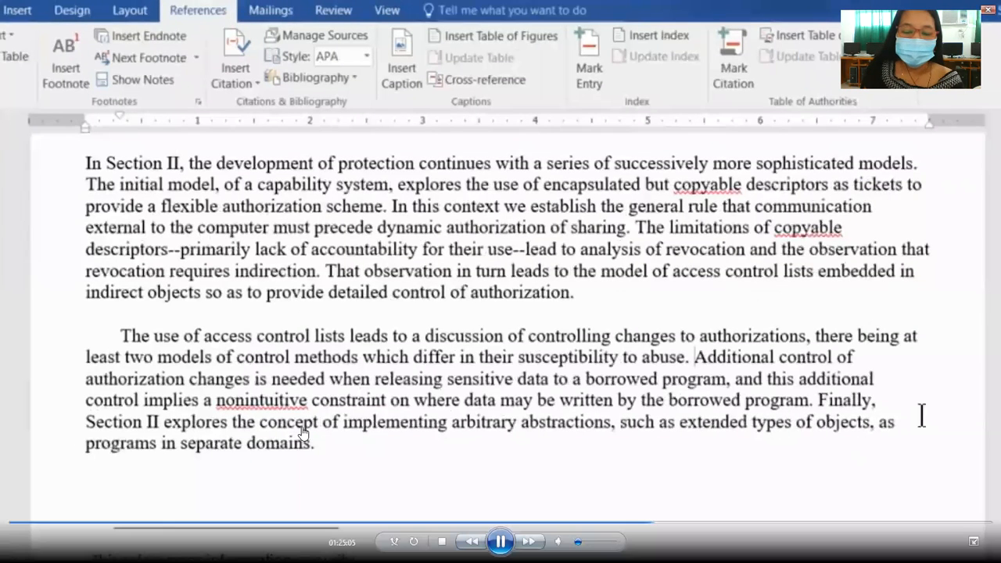
click(452, 457)
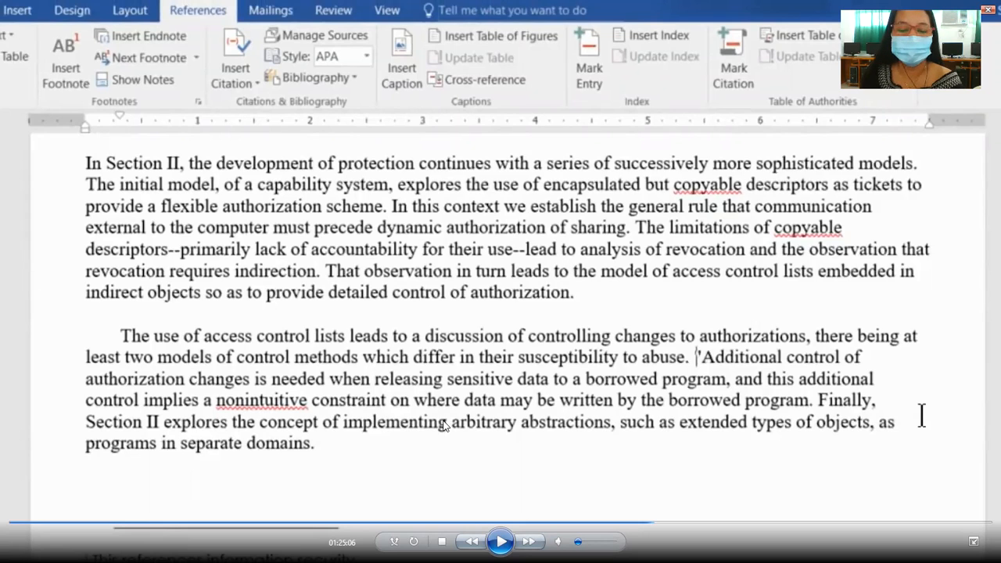
click(501, 541)
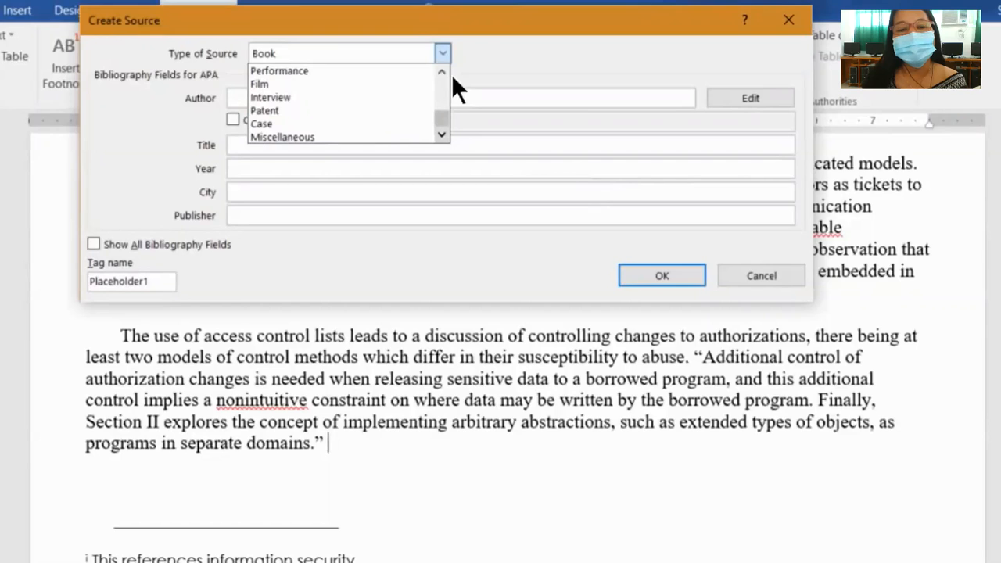
- Set the type of the new source to Document From Web site
scroll(451, 74, up, 1)
scroll(583, 101, up, 4)
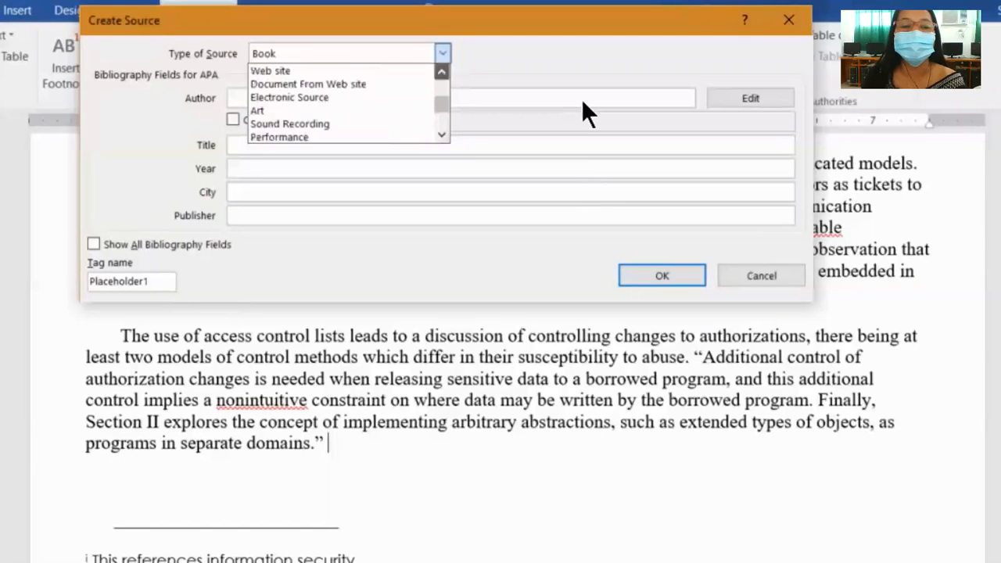
scroll(583, 101, up, 1)
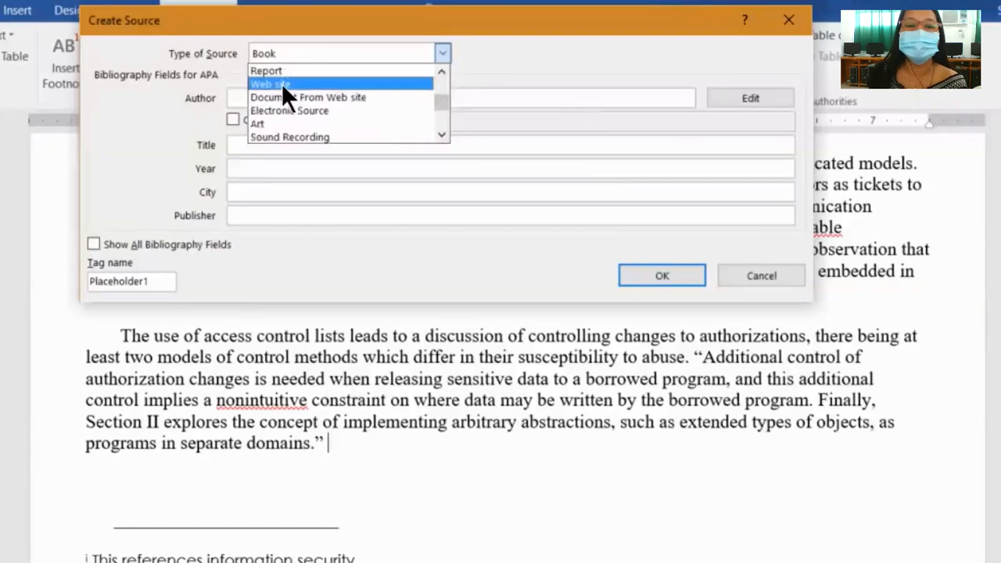
click(282, 82)
click(443, 54)
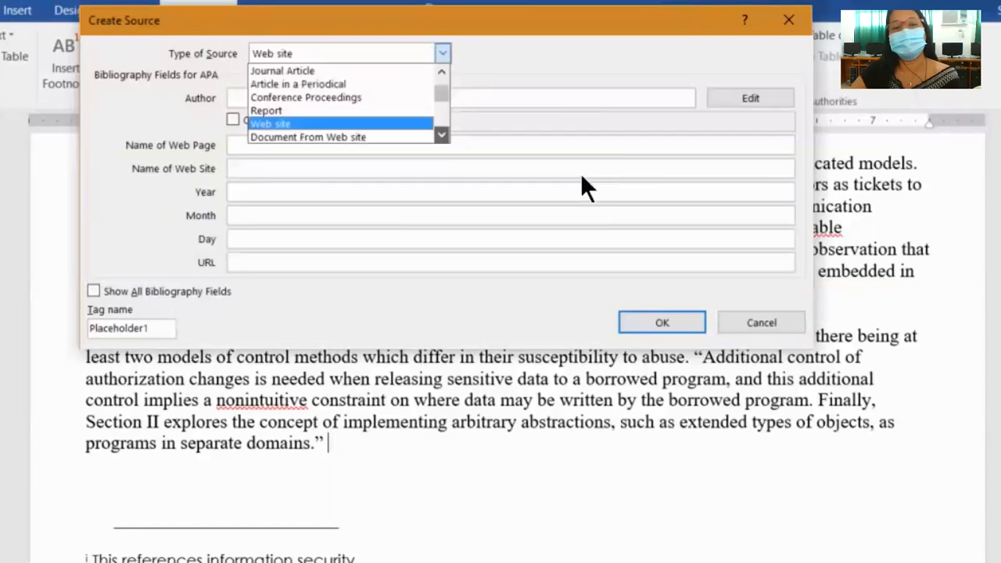
click(444, 134)
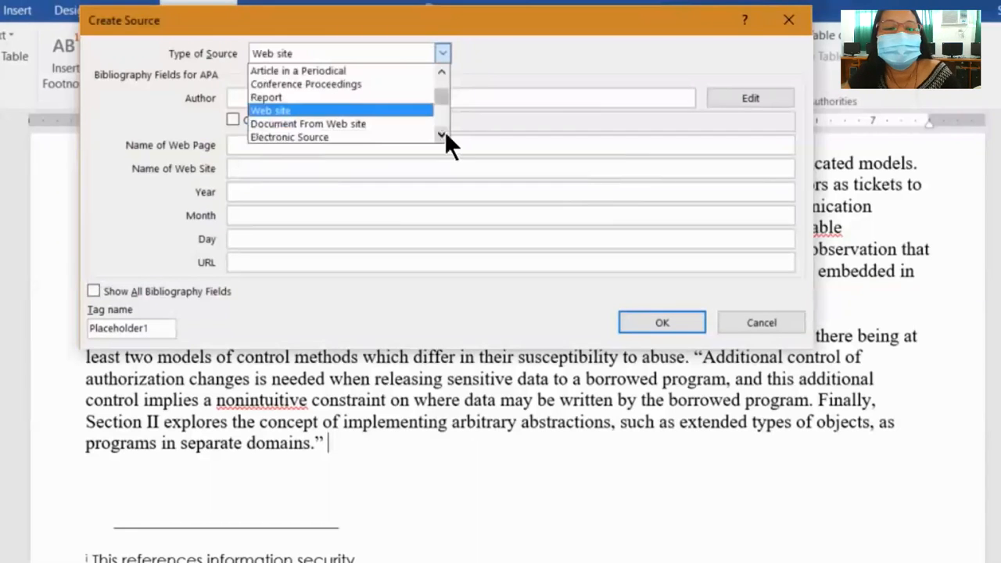
click(359, 124)
- Copy the author's name from the CNN article "Can laws keep up with tech world?" in the browser into the source's Author field
click(286, 97)
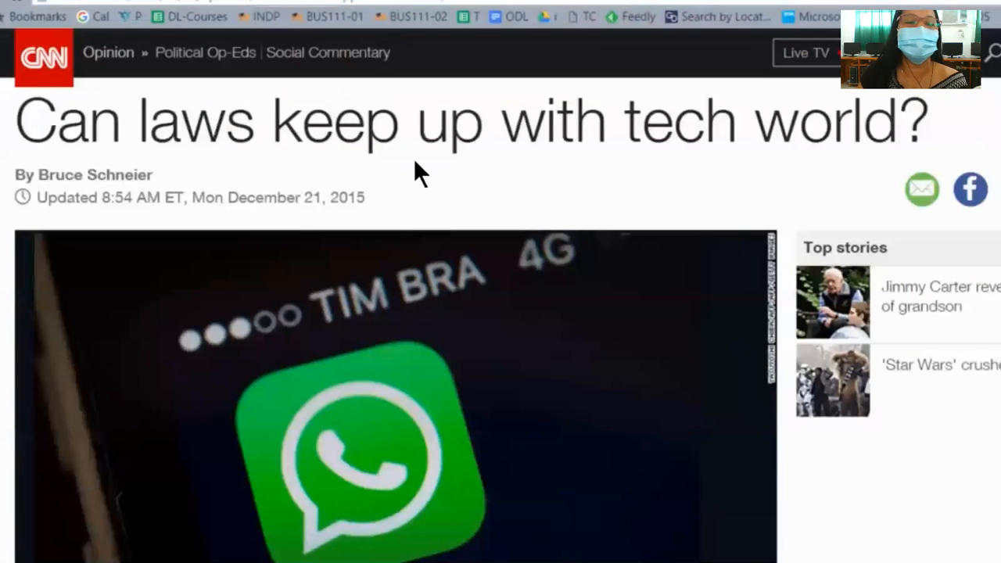
scroll(575, 164, down, 5)
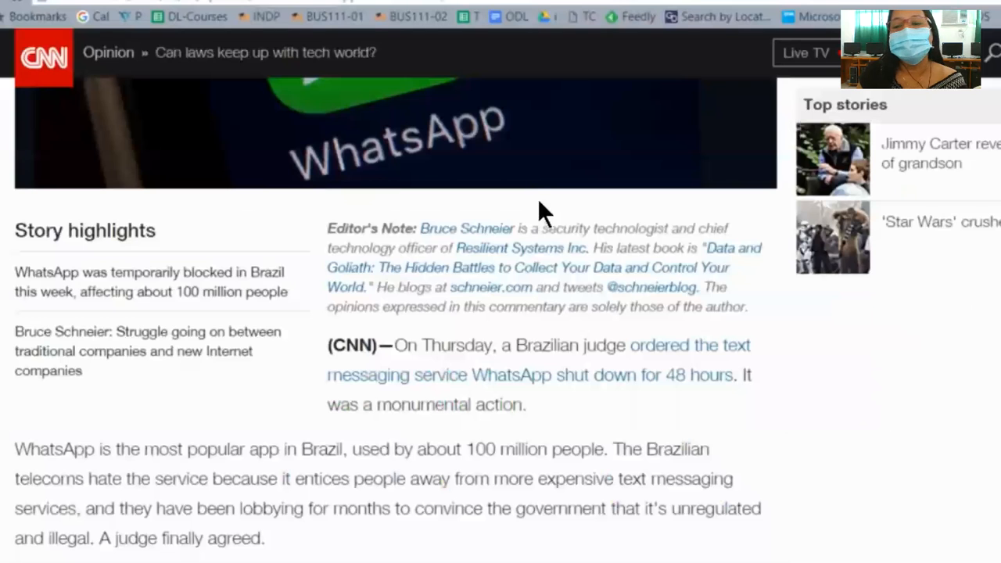
scroll(203, 185, up, 5)
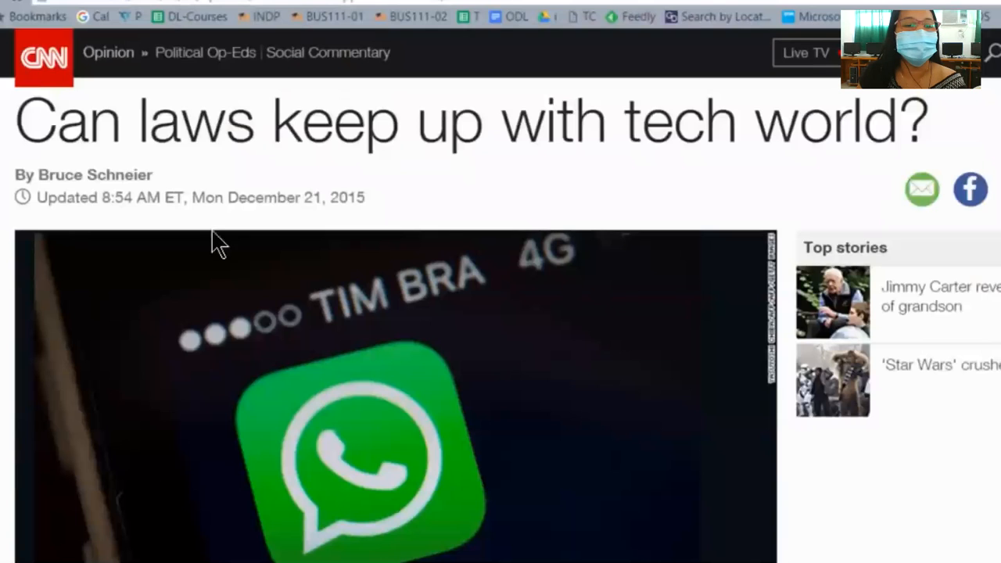
drag(39, 174, 141, 180)
key(super+c)
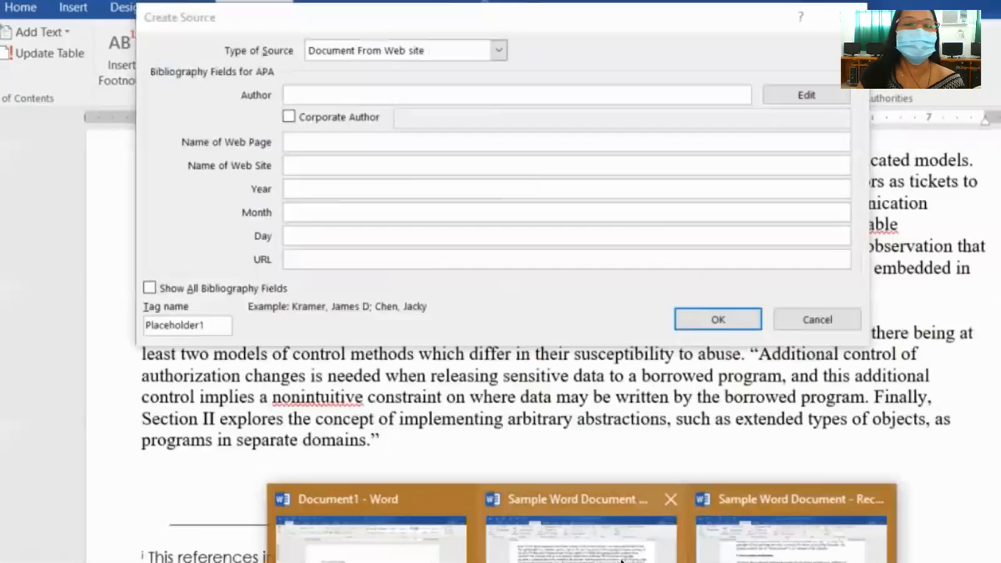
click(622, 561)
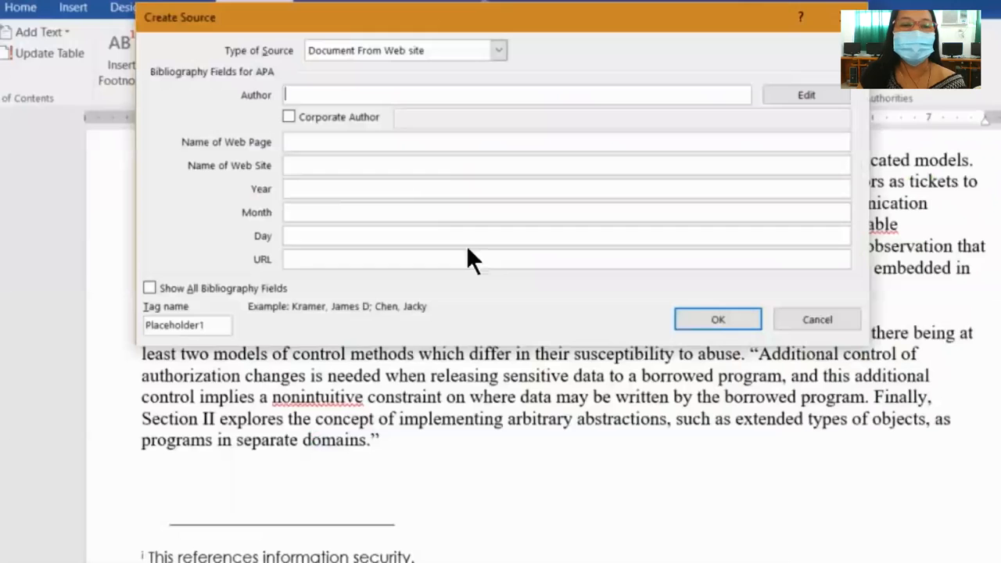
right_click(307, 96)
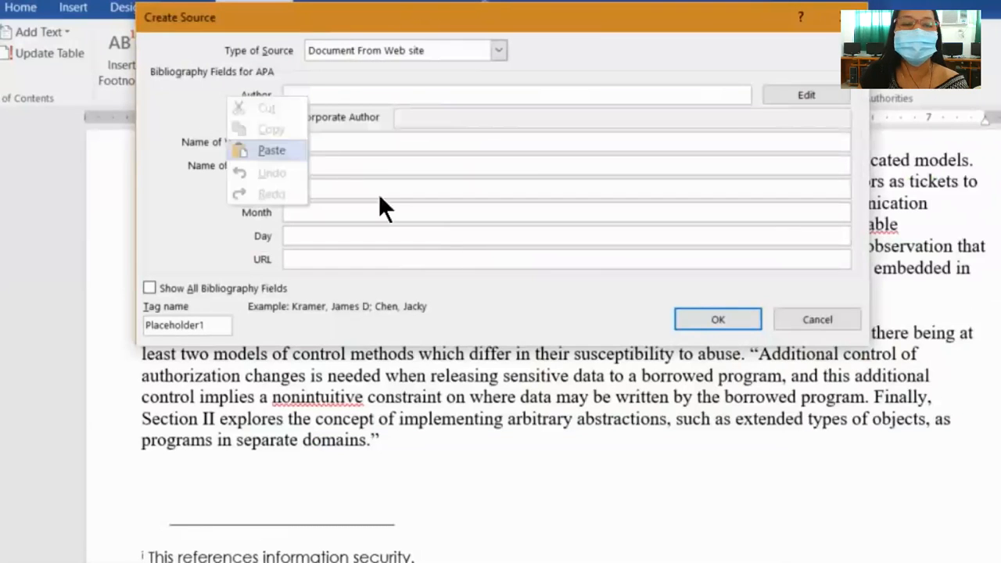
click(281, 150)
- Copy the article headline "Can laws keep up with tech world?" in as the web page name and enter Cnn.com as the web site name
click(327, 147)
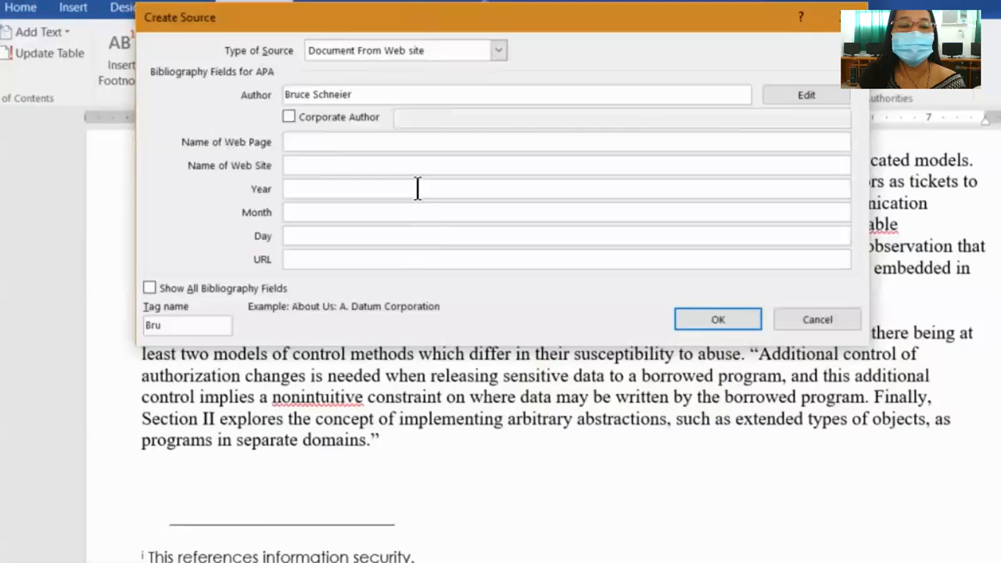
key(alt+Tab)
drag(929, 123, 16, 137)
key(ctrl+c)
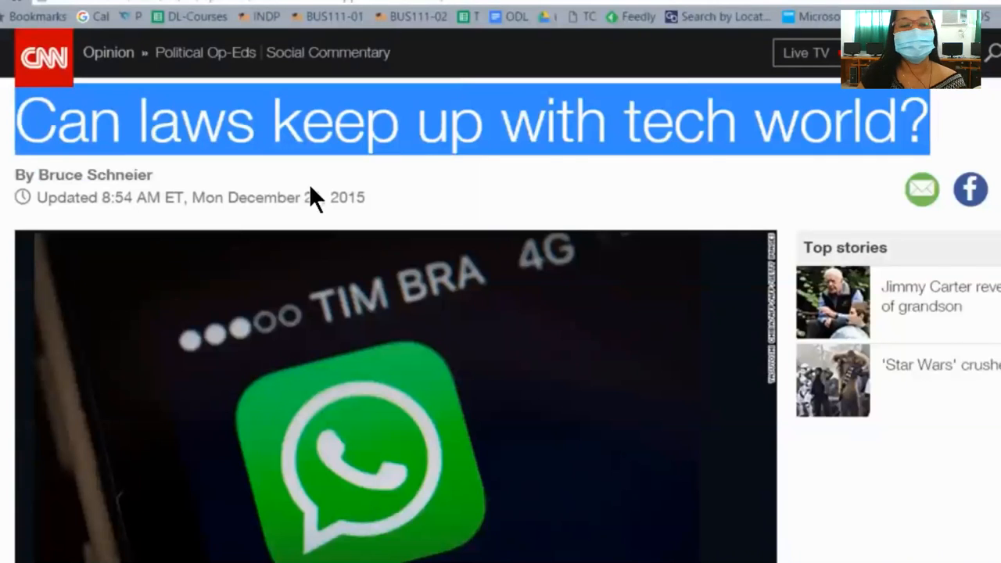
key(alt+Tab)
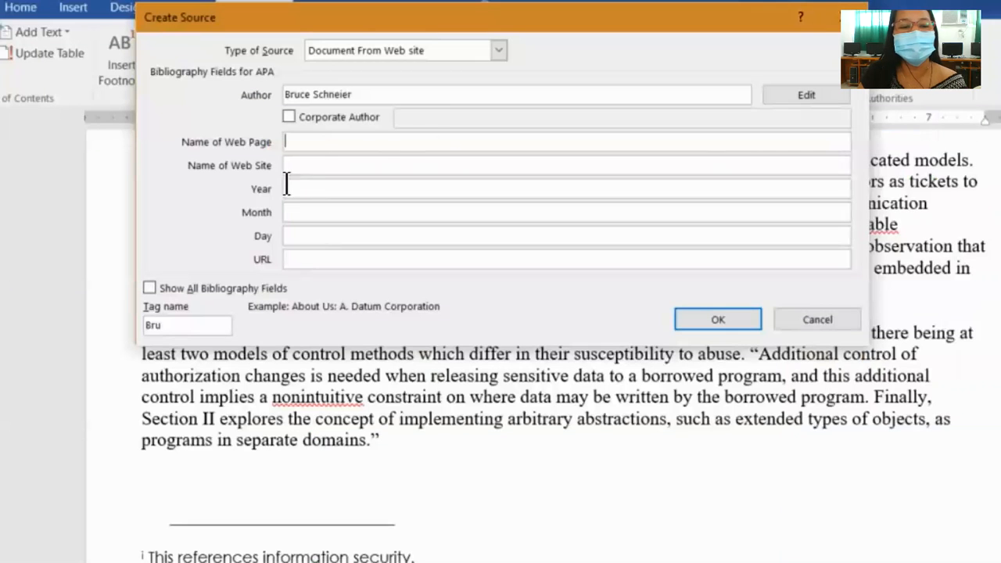
key(ctrl+v)
click(320, 166)
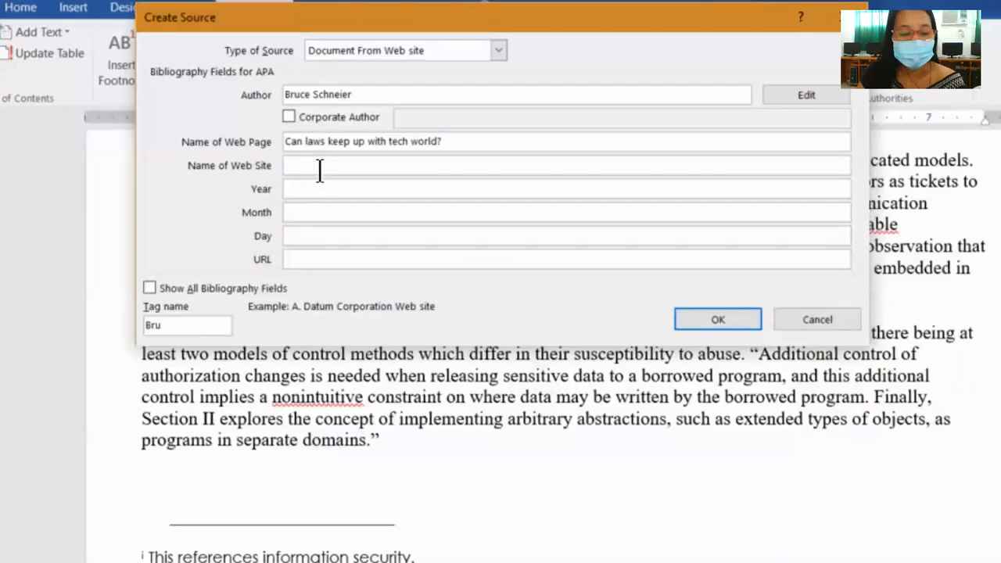
text(Cnn.com)
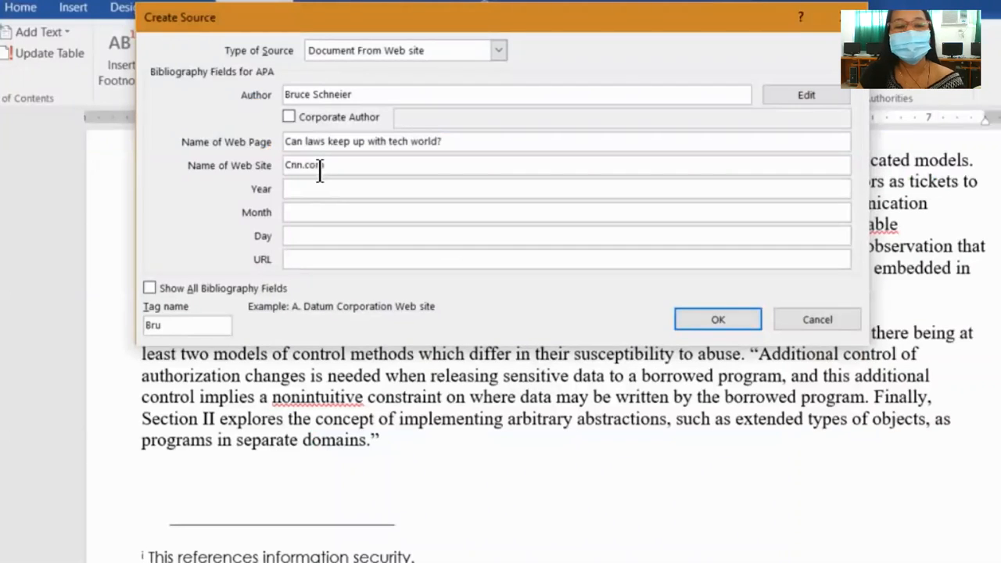
- Enter the article's publication date in the source as year 2015, month December and day 21
click(289, 189)
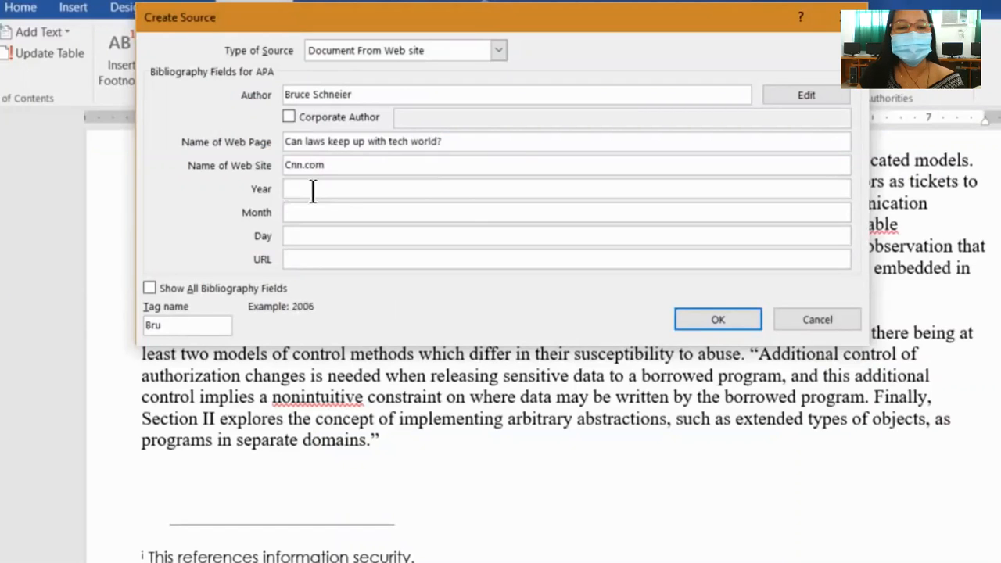
text(20)
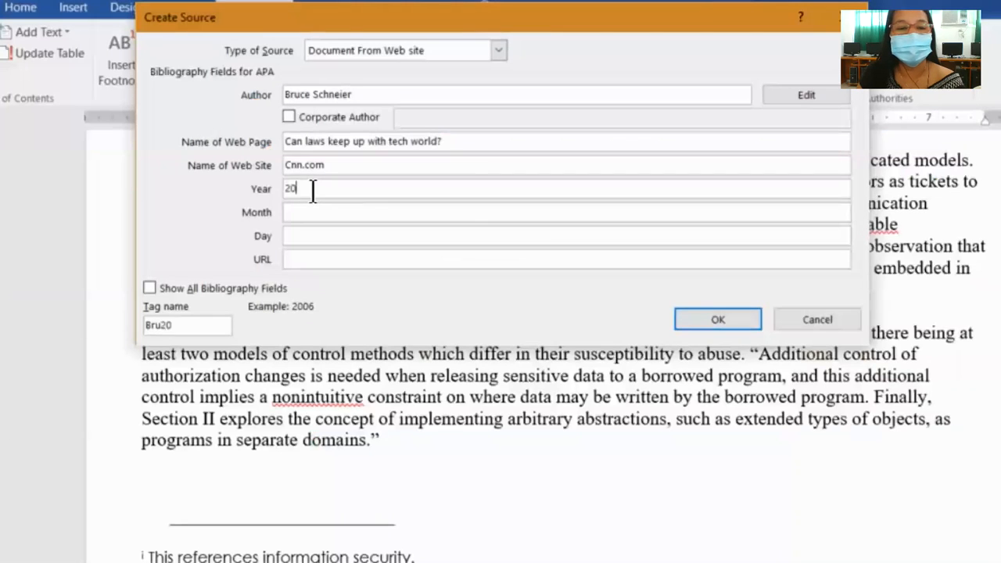
text(15)
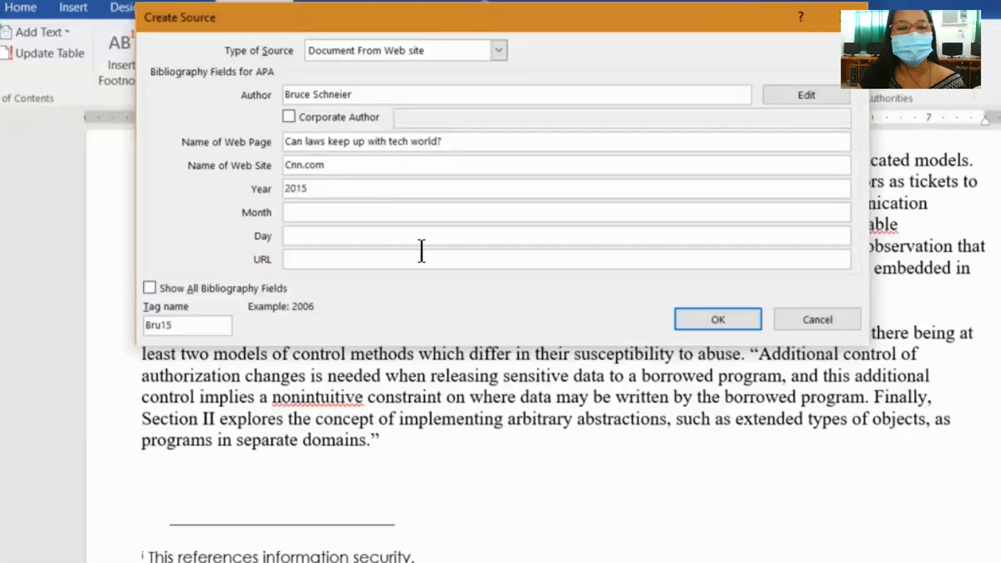
key(alt+Tab)
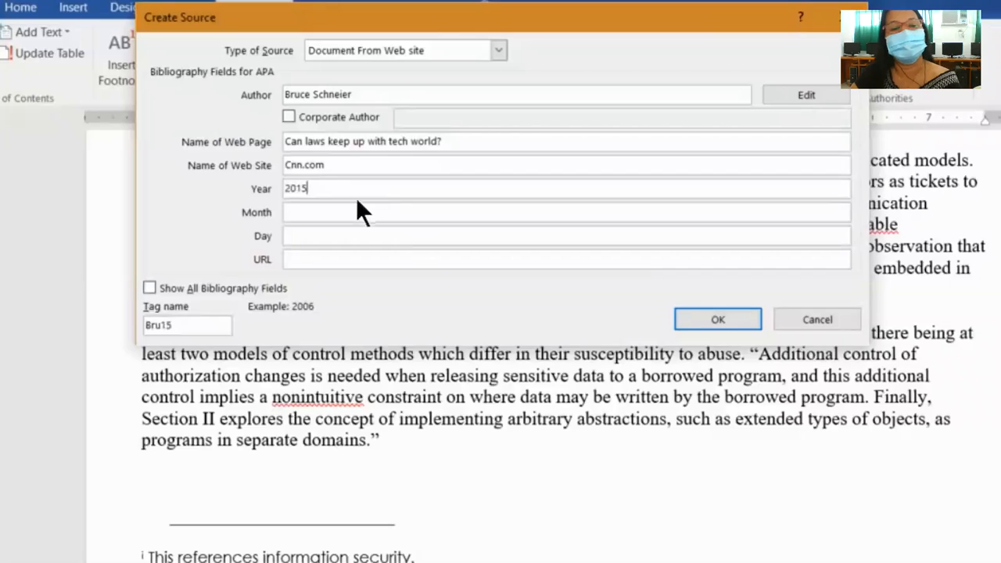
click(302, 213)
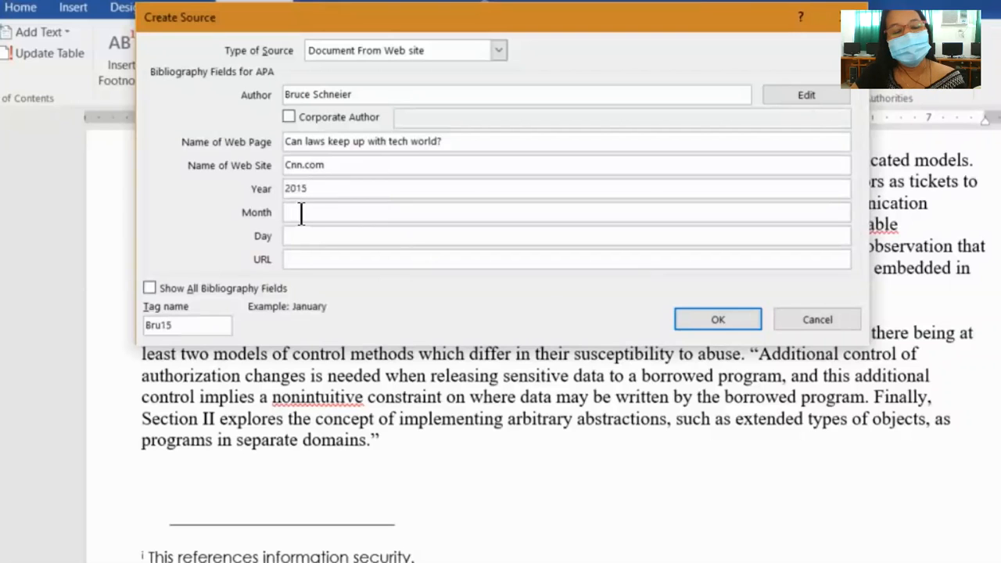
text(Decemb)
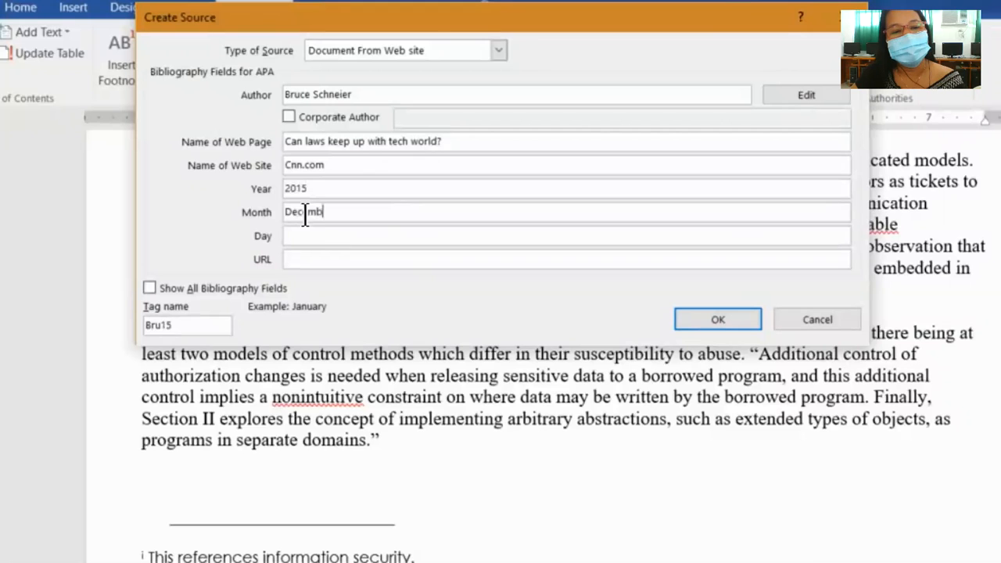
key(Tab)
text(21)
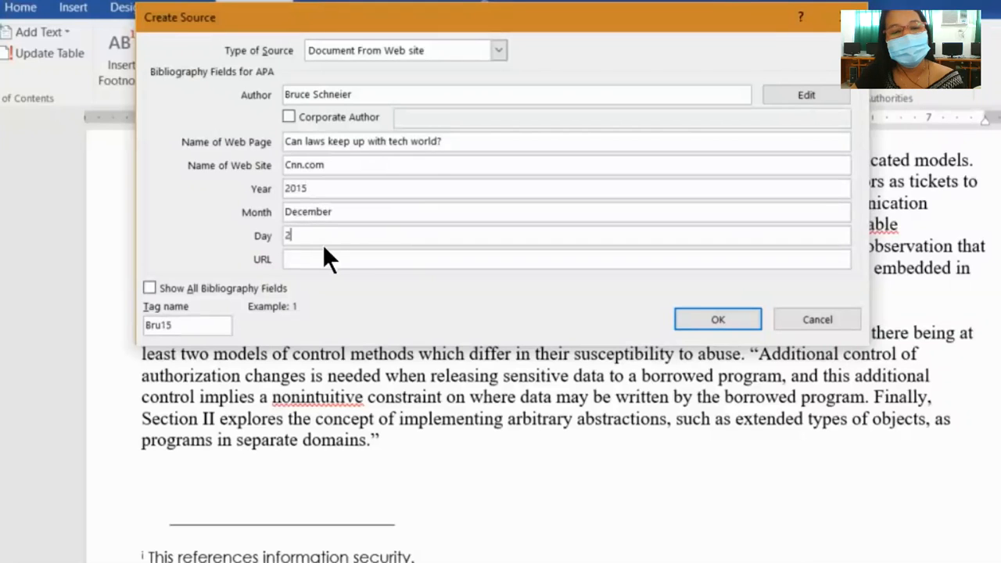
- Copy the CNN article's web address into the source's URL field and save the source to insert its citation after the quotation
click(349, 260)
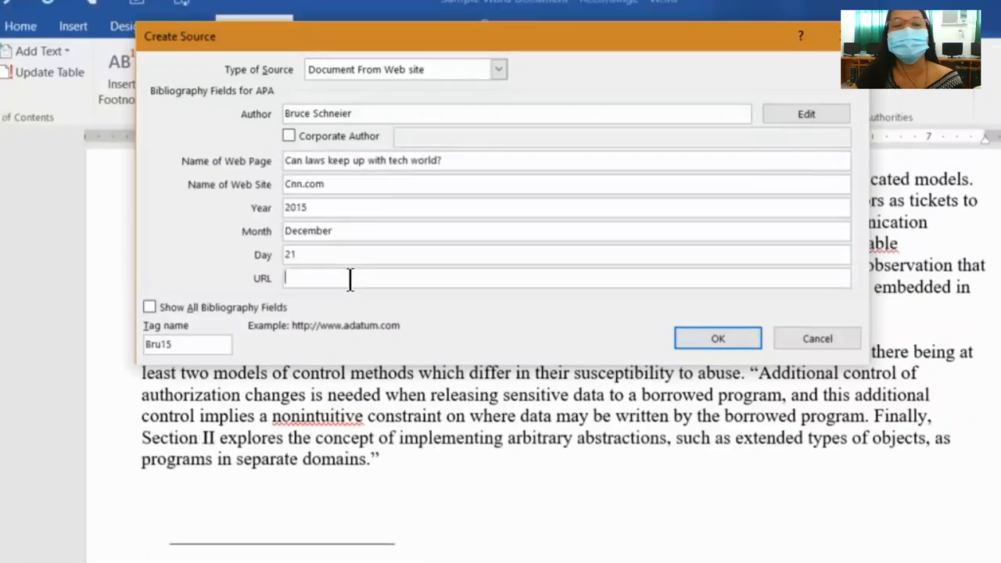
key(alt+Tab)
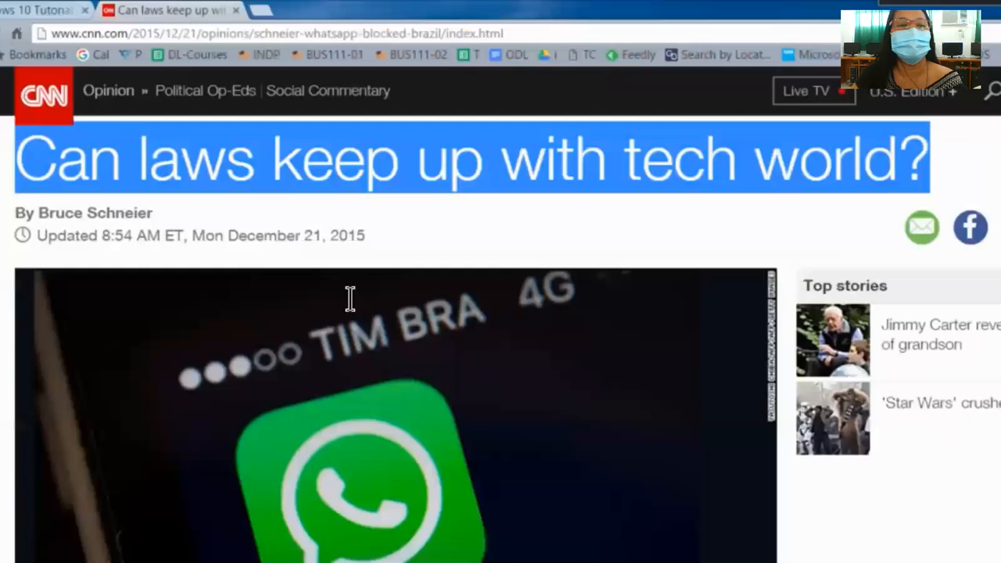
click(500, 33)
key(ctrl+c)
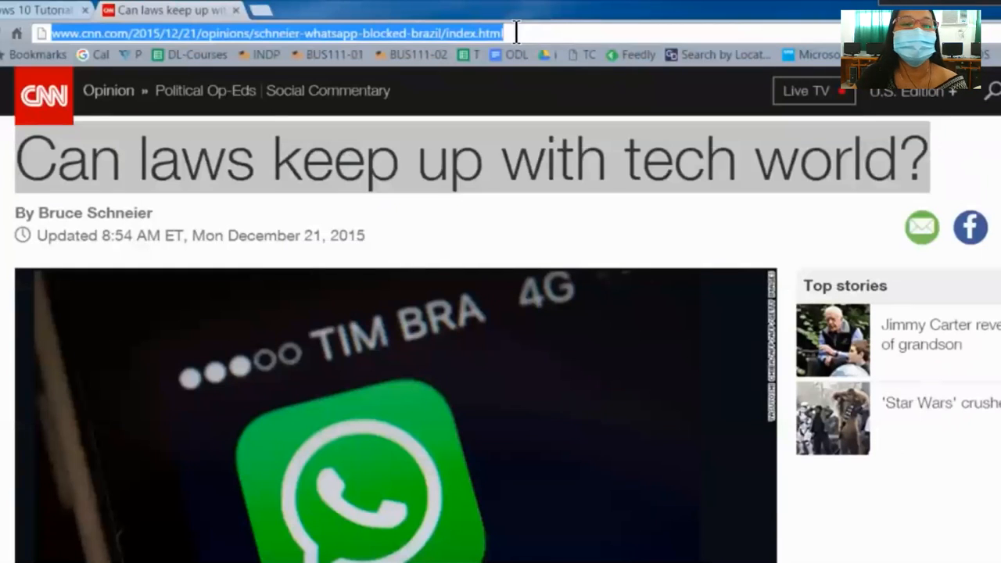
key(alt+Tab)
click(319, 297)
key(ctrl+v)
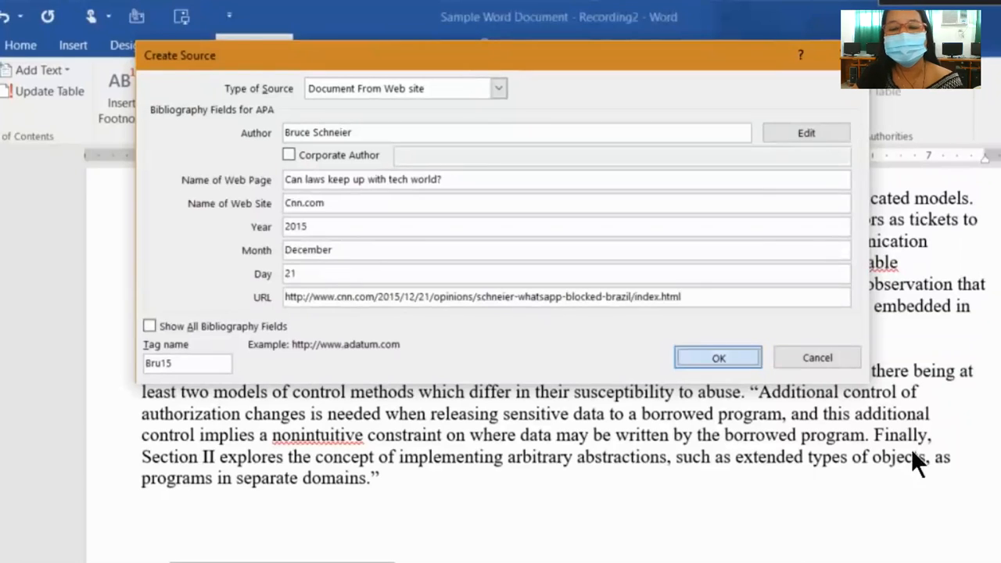
key(Return)
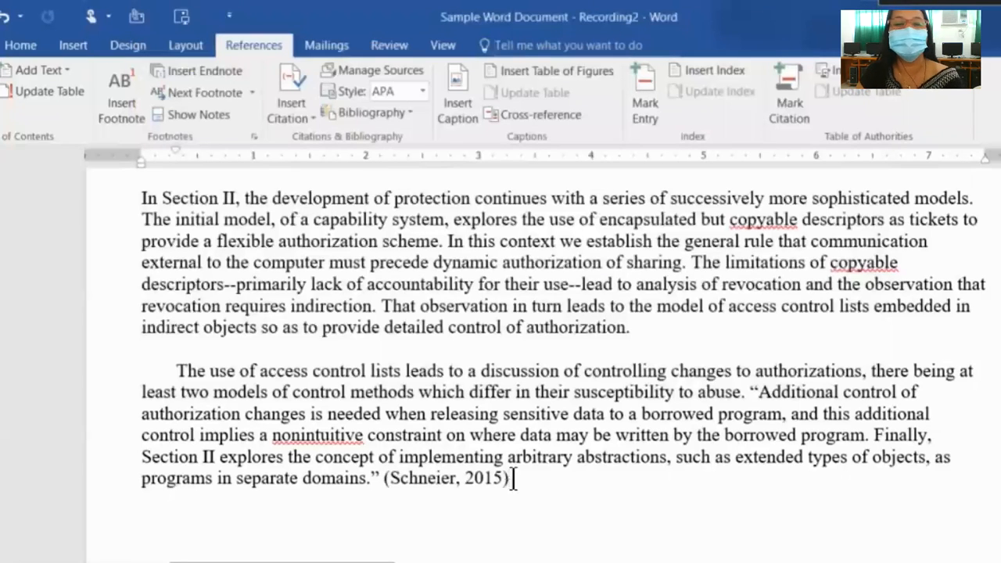
- Enclose the paragraph from "Similarly, one can envision" to "upon its use simultaneously." in quotation marks, leaving a space after the closing mark
scroll(512, 479, down, 2)
scroll(511, 478, down, 3)
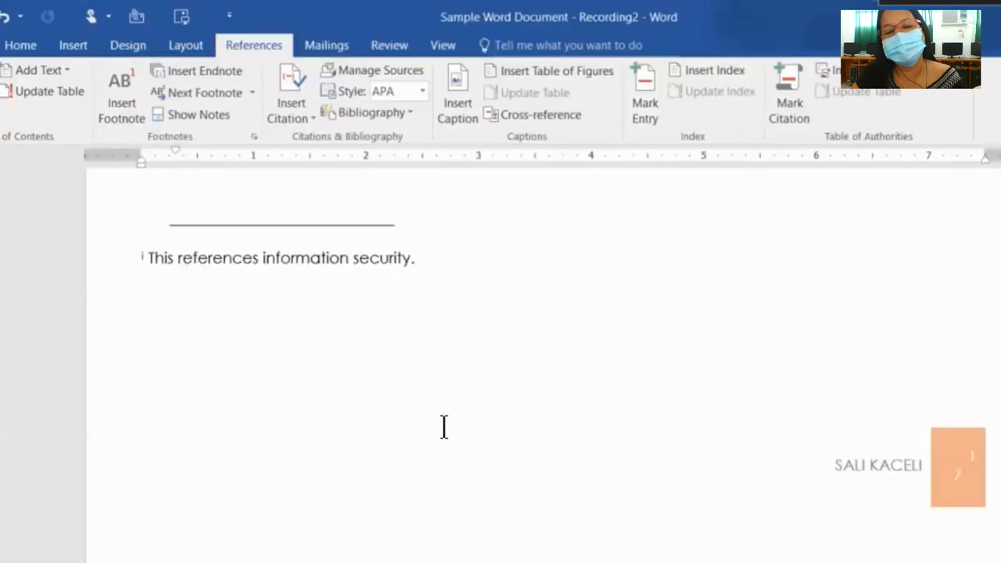
scroll(443, 427, up, 2)
scroll(455, 406, up, 5)
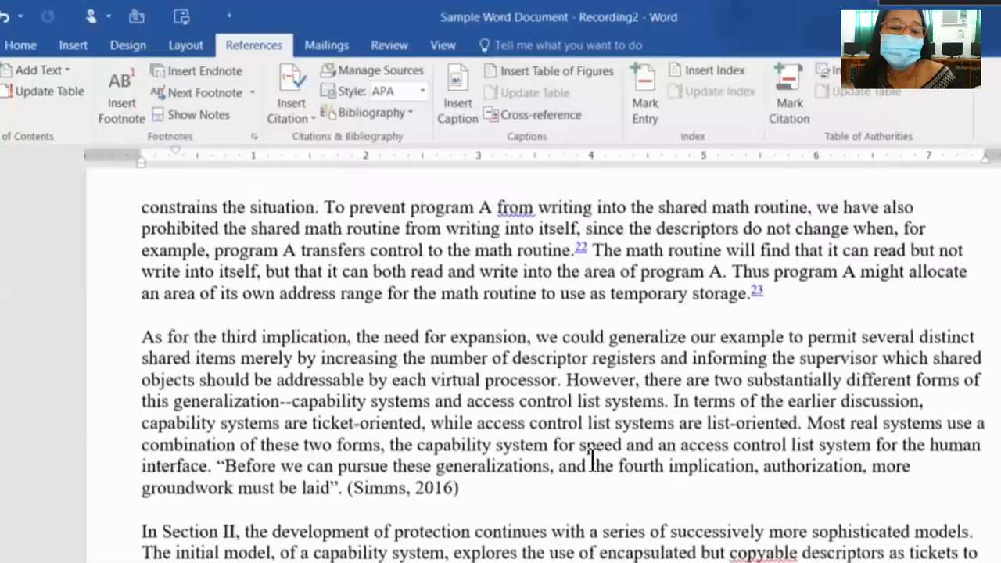
scroll(592, 460, down, 5)
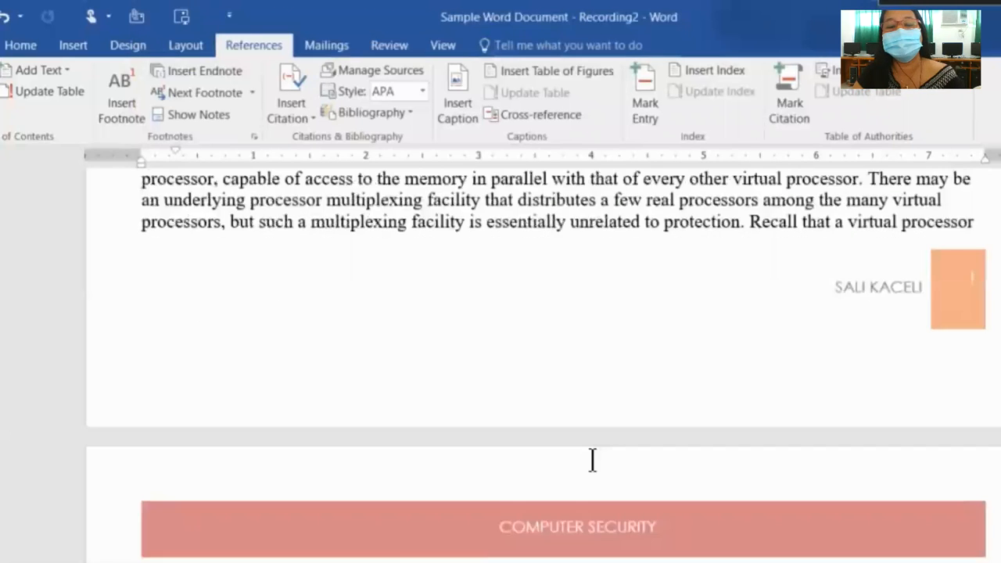
scroll(592, 460, up, 5)
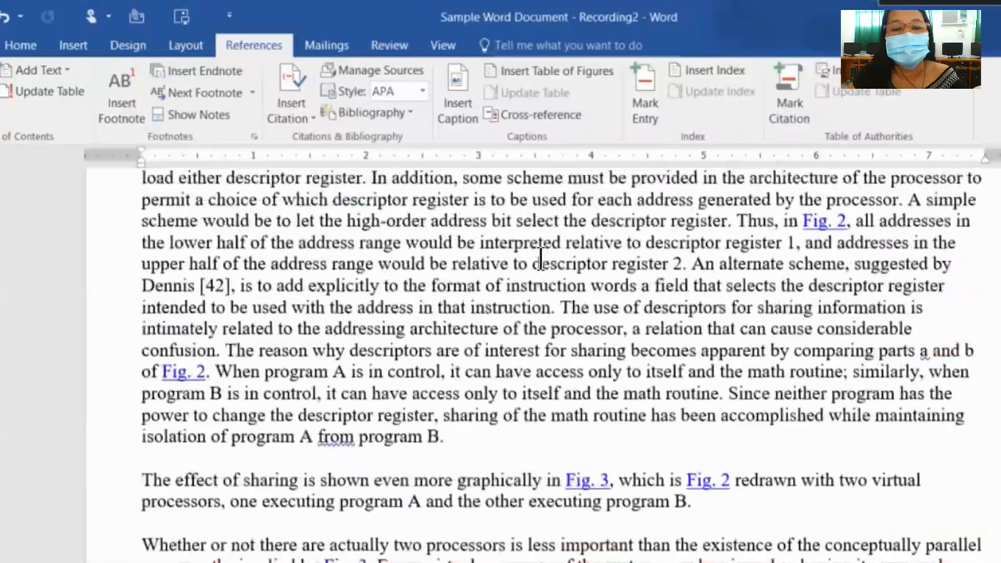
scroll(539, 263, down, 5)
scroll(349, 275, up, 4)
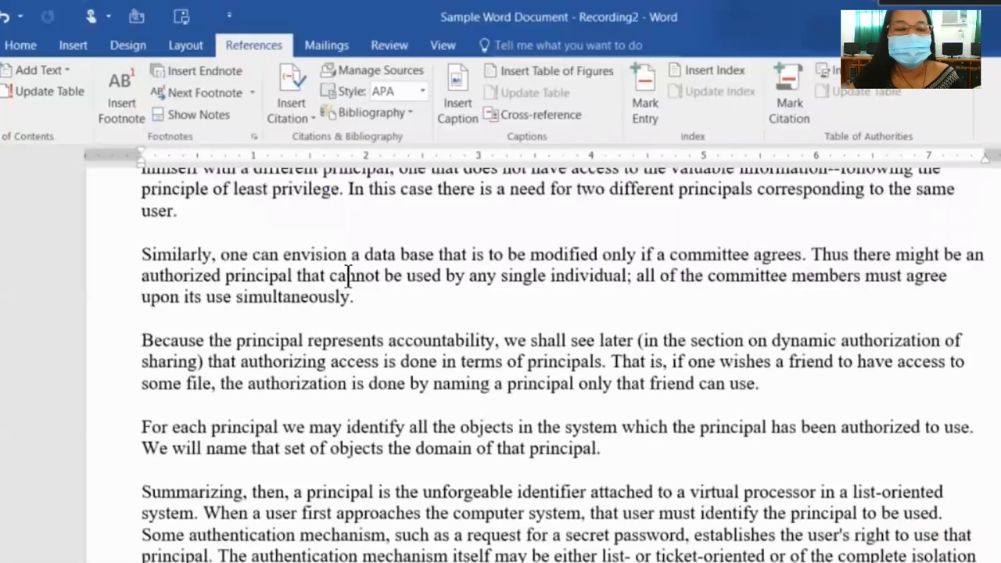
click(137, 250)
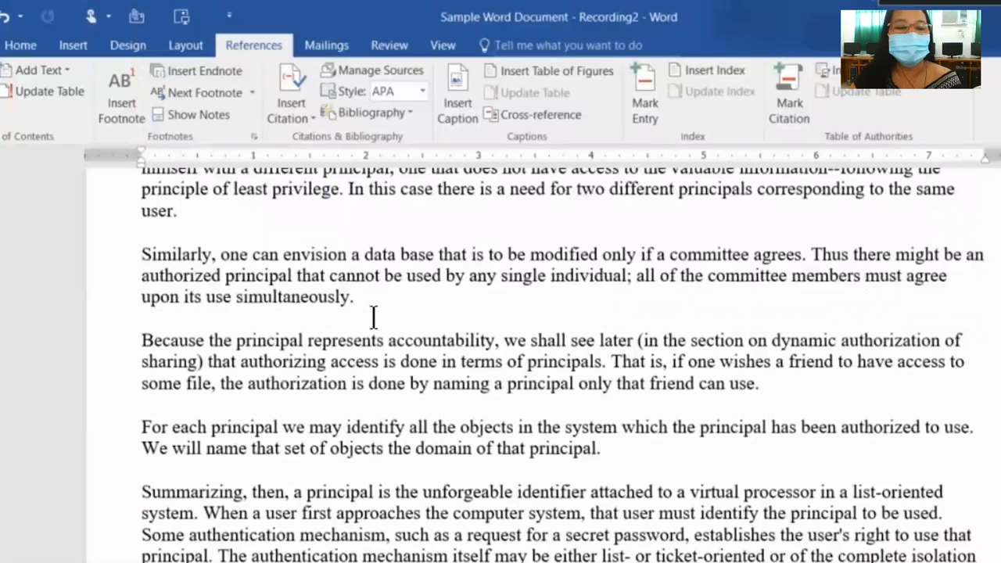
text(")
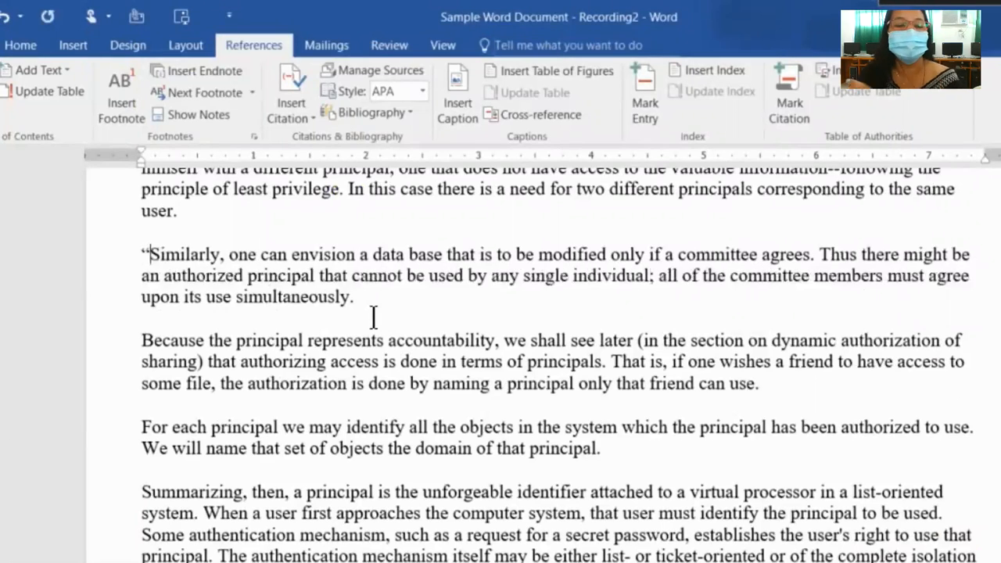
click(367, 298)
text(")
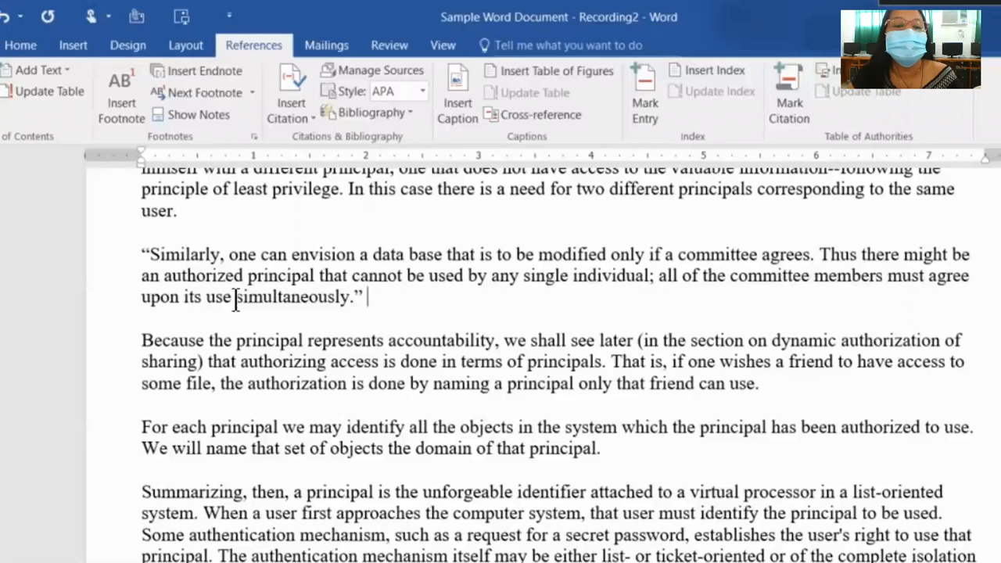
- Examine the available citation sources, comparing the Computer Security (2015) entry in the Source Manager's master and current lists
drag(365, 301, 144, 256)
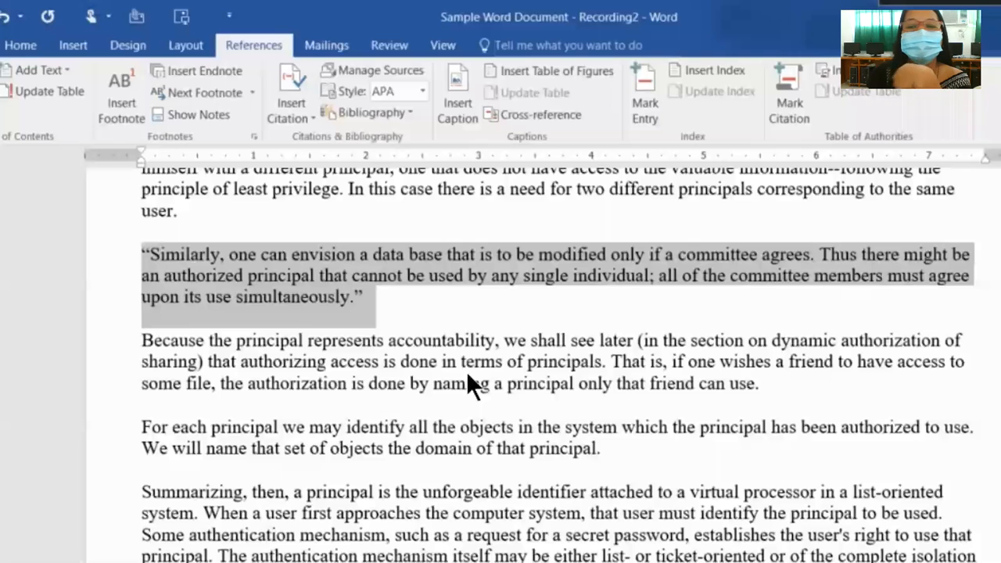
click(366, 299)
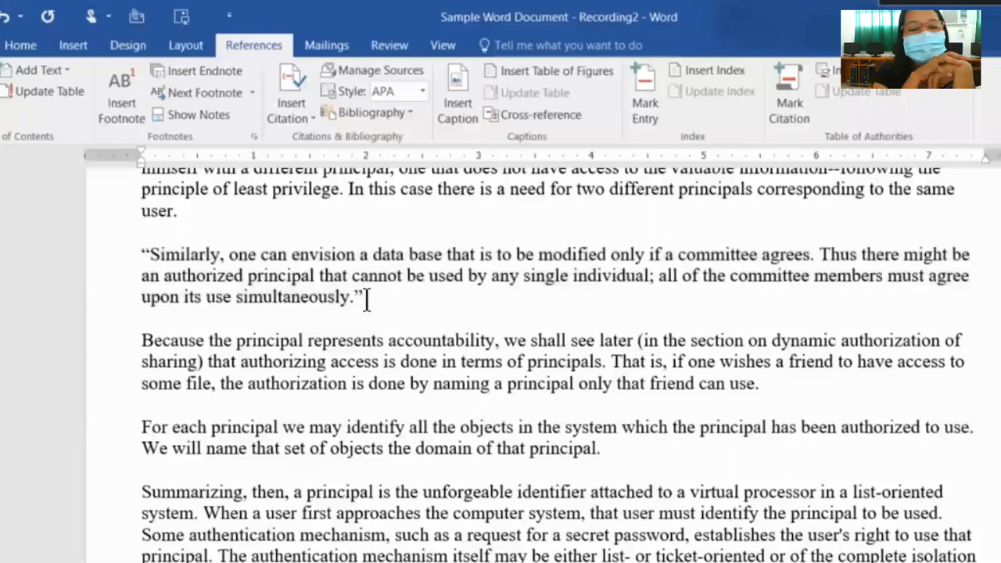
click(310, 120)
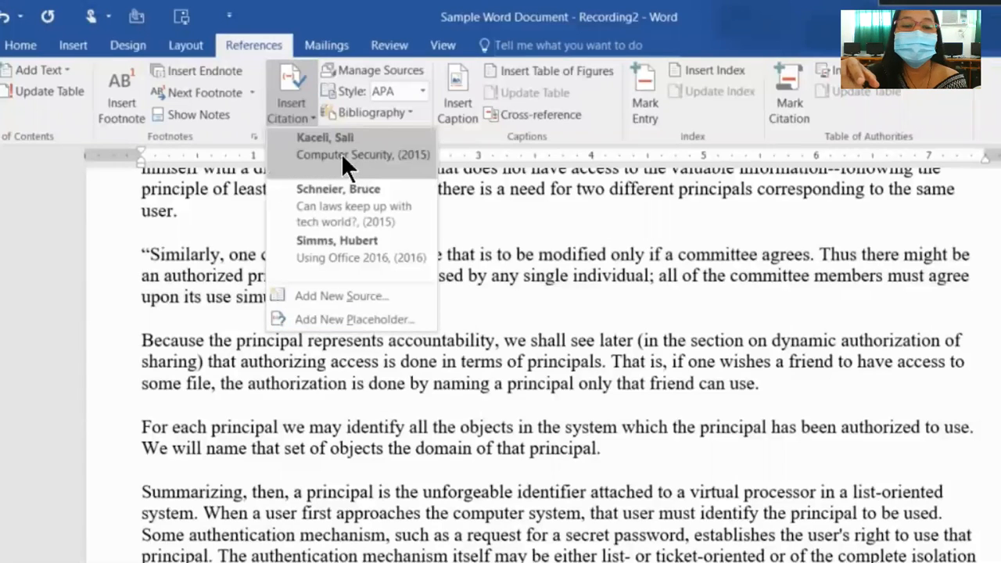
click(365, 75)
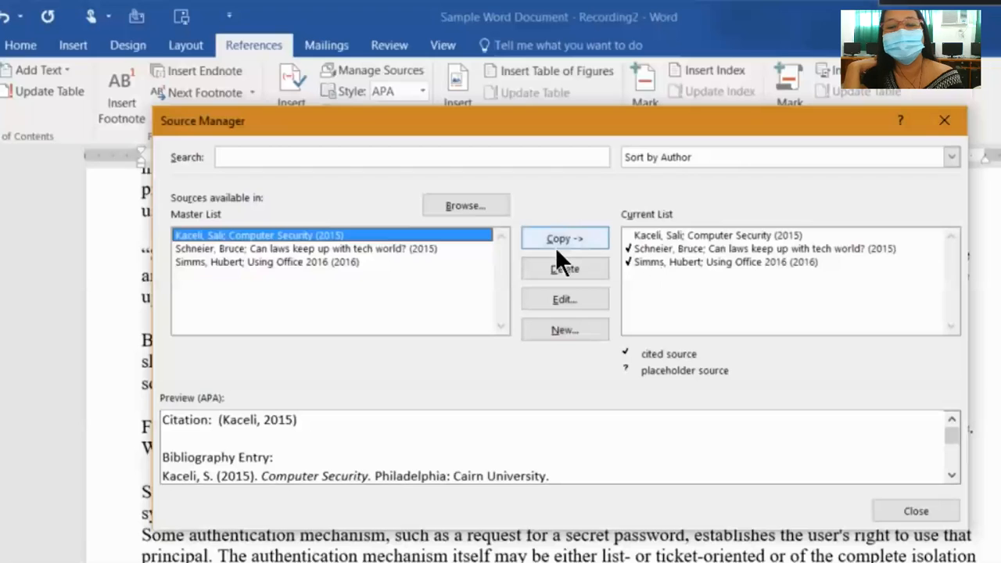
click(678, 234)
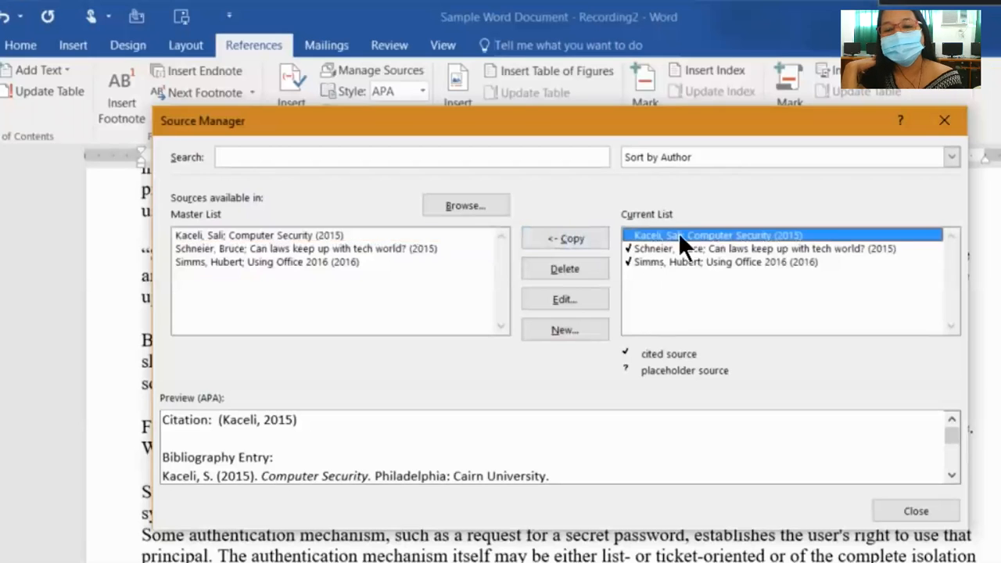
click(337, 239)
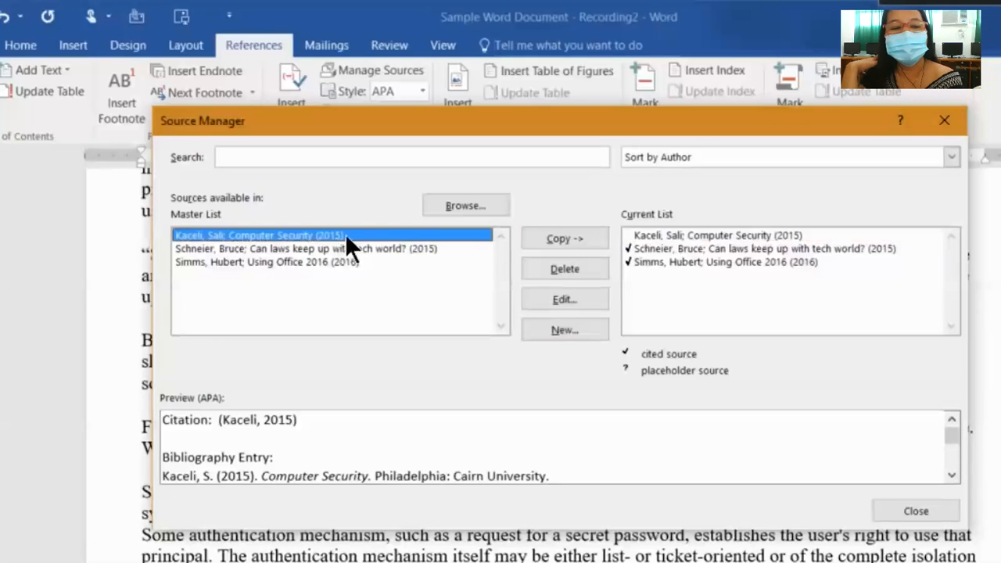
click(599, 242)
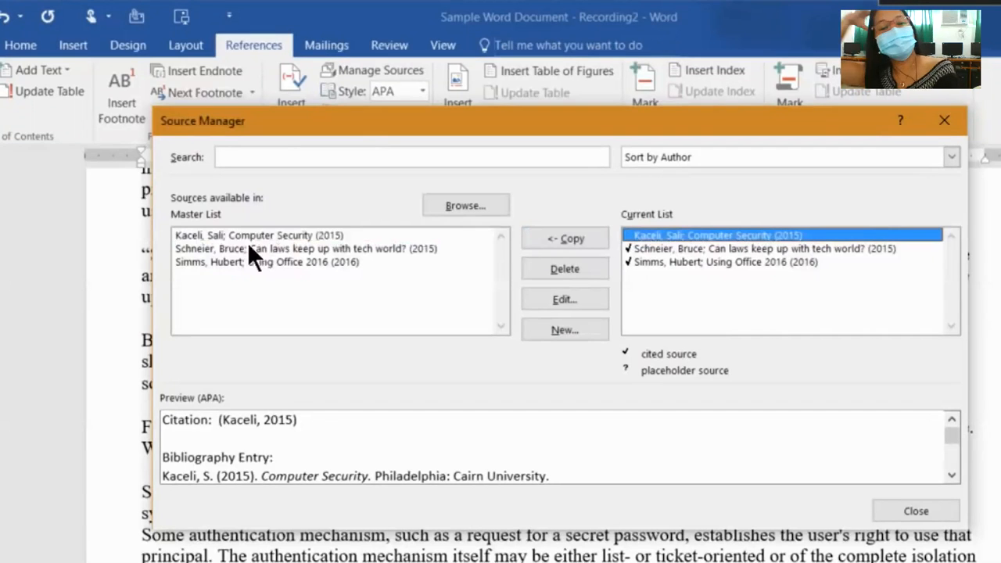
click(219, 235)
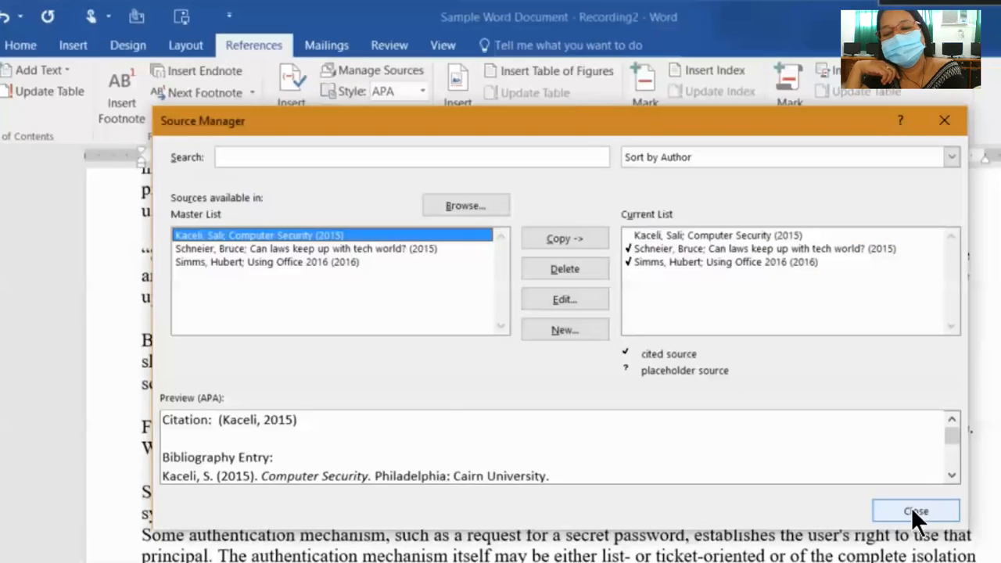
click(888, 509)
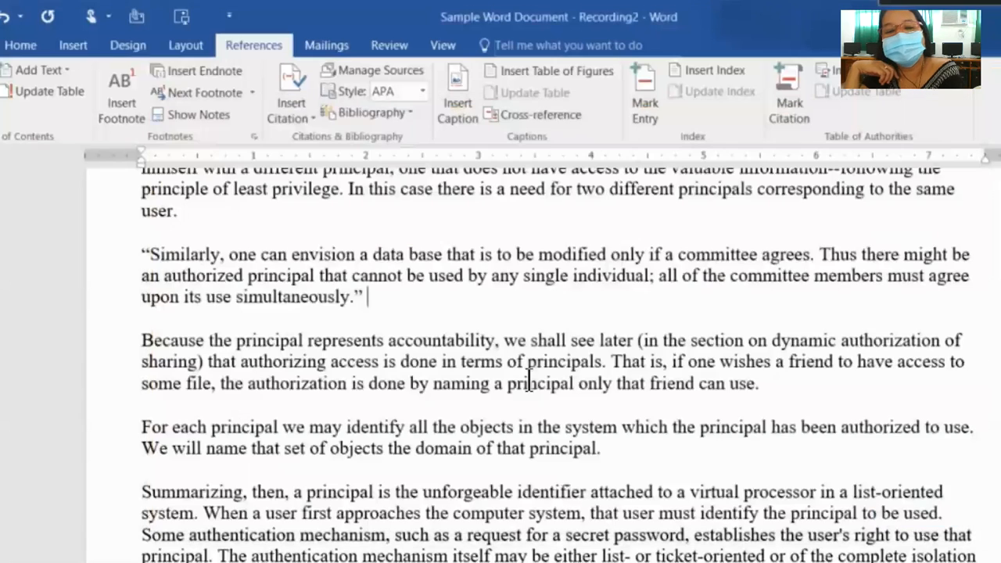
- Insert a citation to the Computer Security (2015) source after the quotation ending "upon its use simultaneously."
click(296, 113)
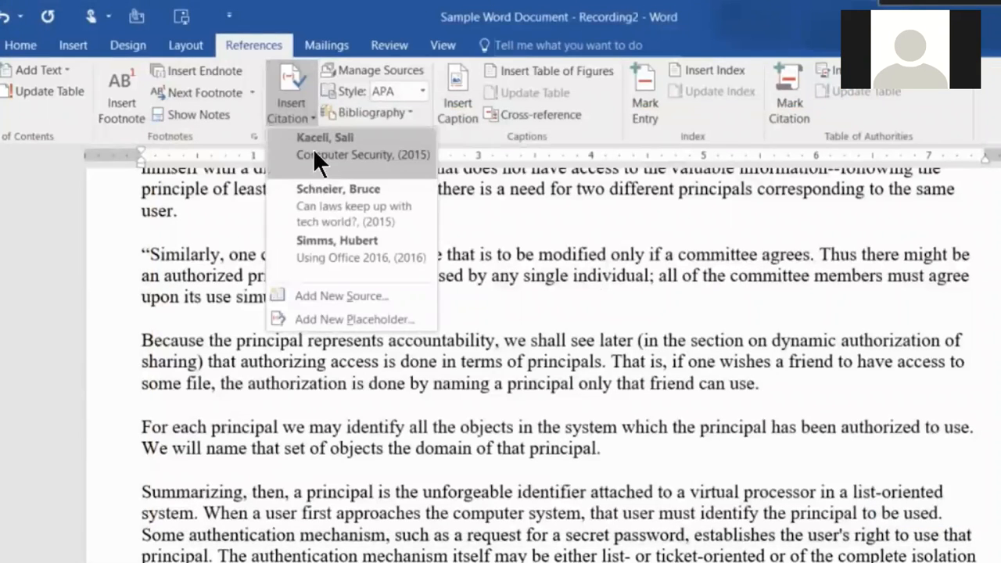
click(317, 155)
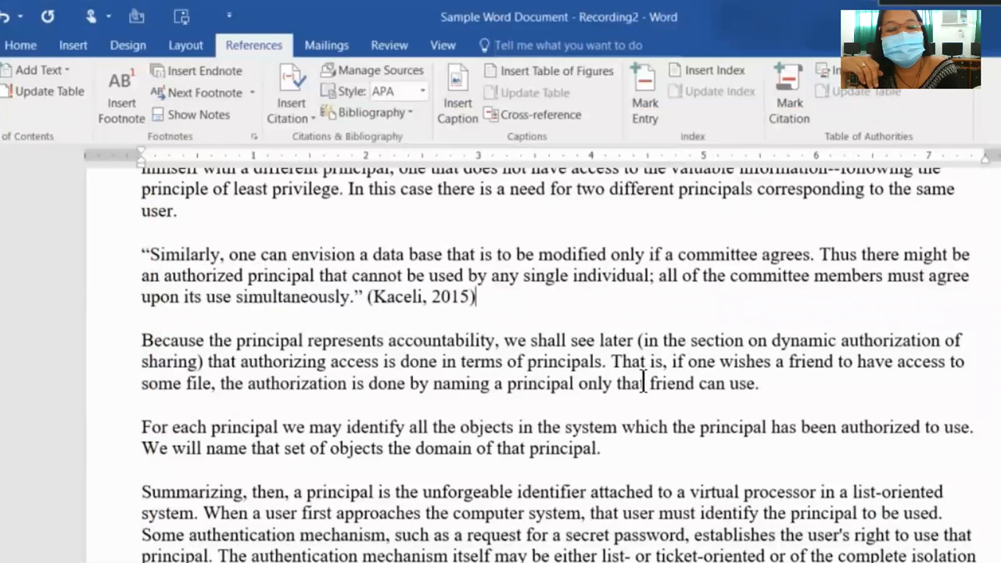
scroll(577, 345, down, 10)
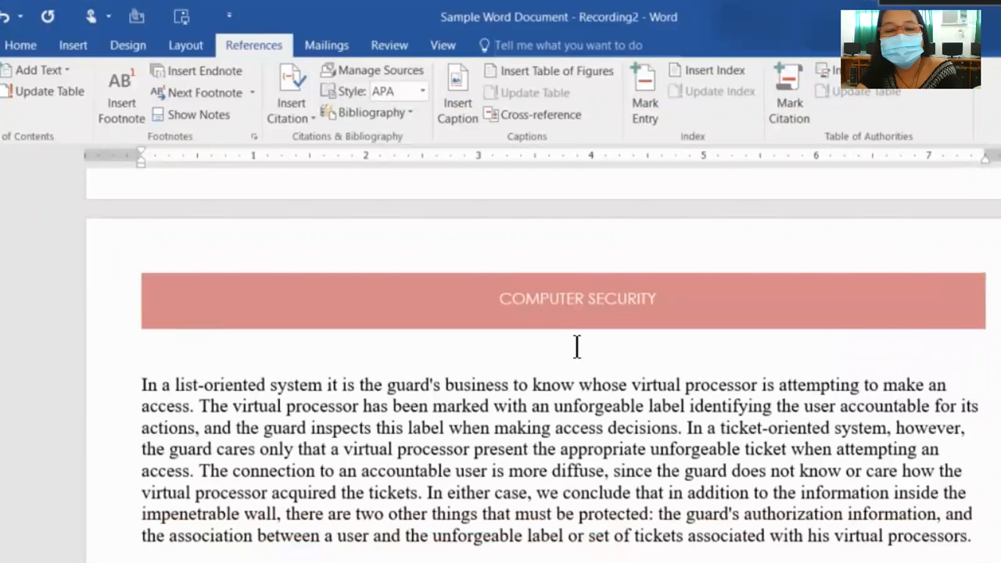
scroll(576, 345, up, 10)
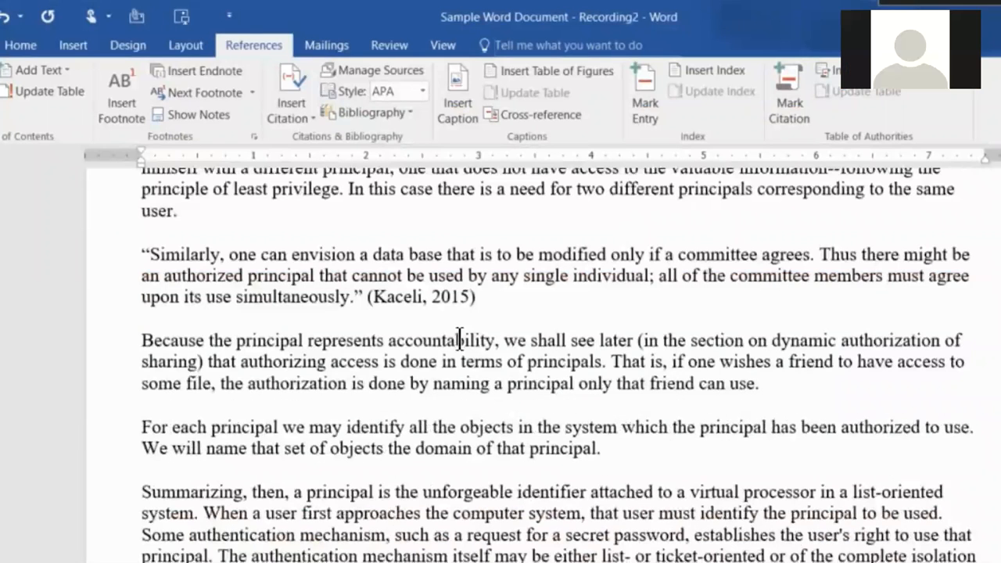
- Insert a page break after the citation that ends the paragraph on access control lists, just before the endnote
scroll(461, 339, up, 15)
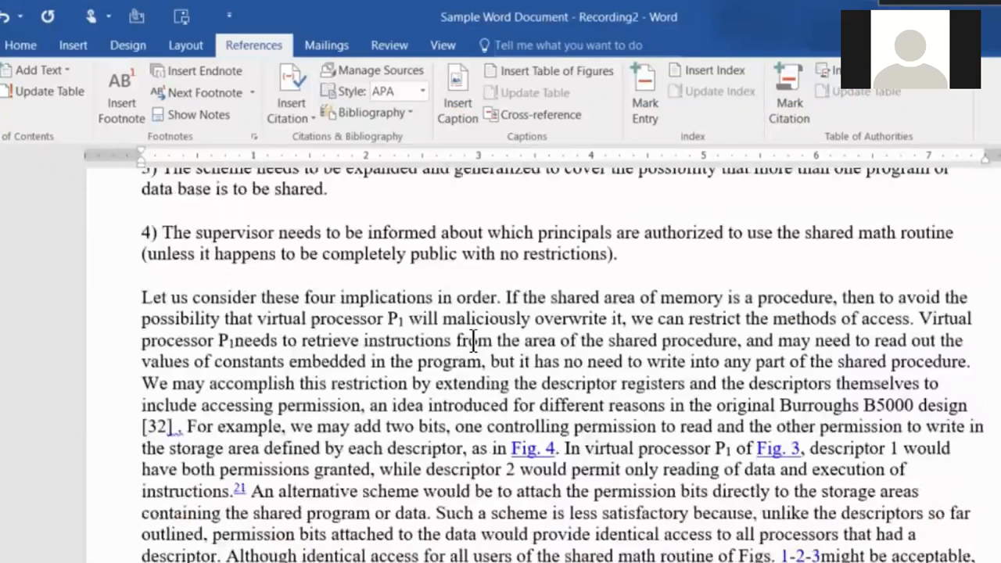
scroll(472, 329, down, 15)
click(472, 327)
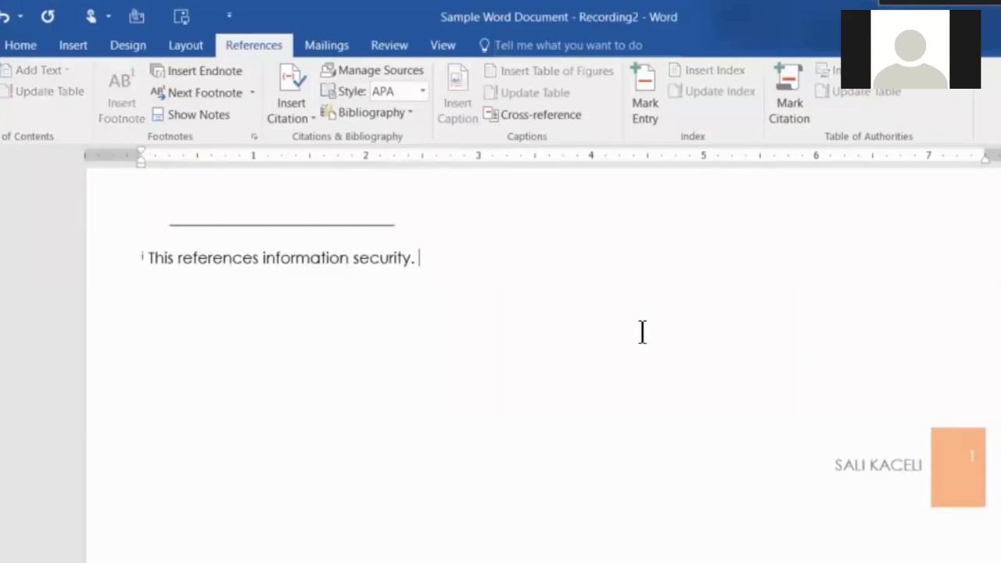
scroll(565, 228, up, 1)
scroll(565, 229, up, 4)
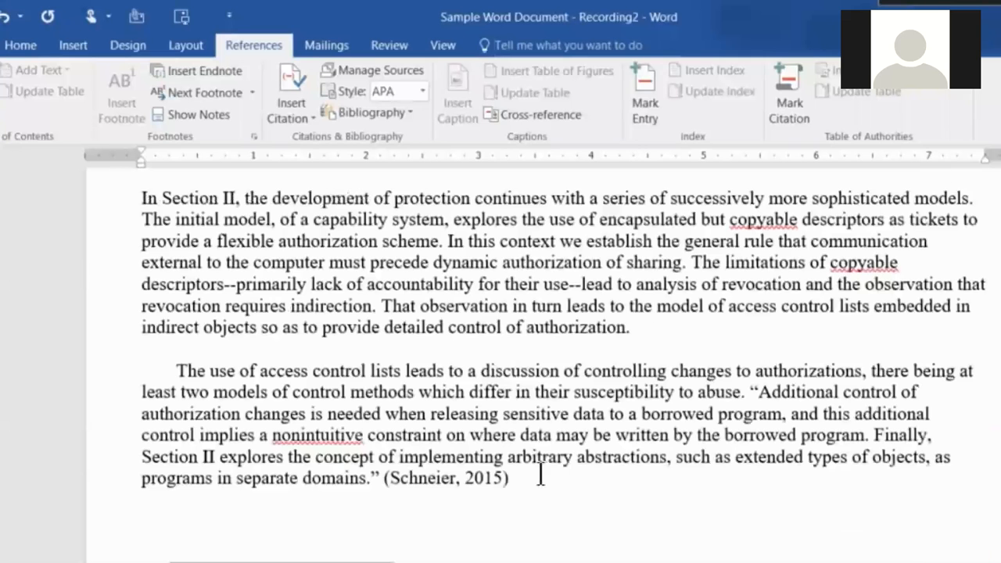
click(275, 219)
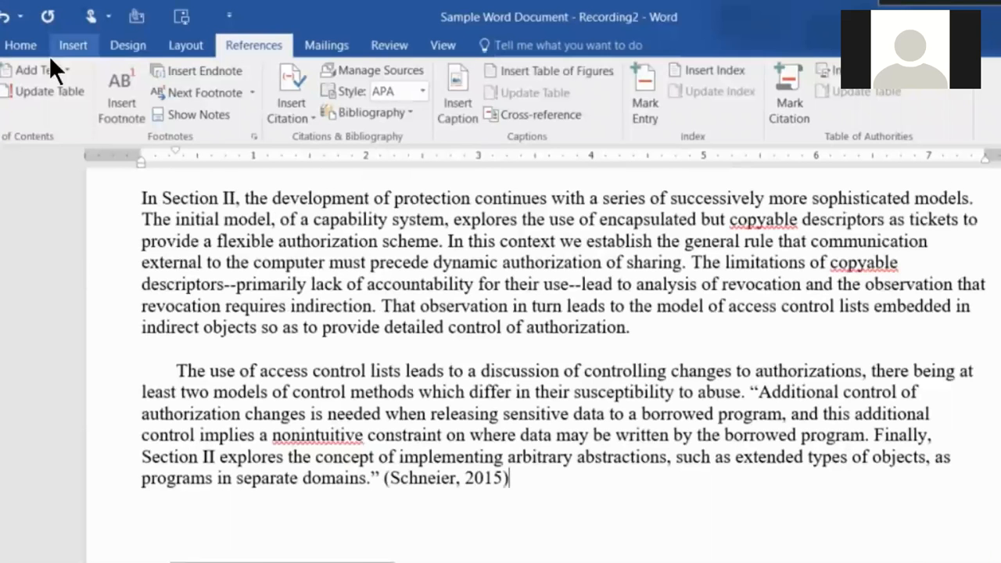
click(72, 47)
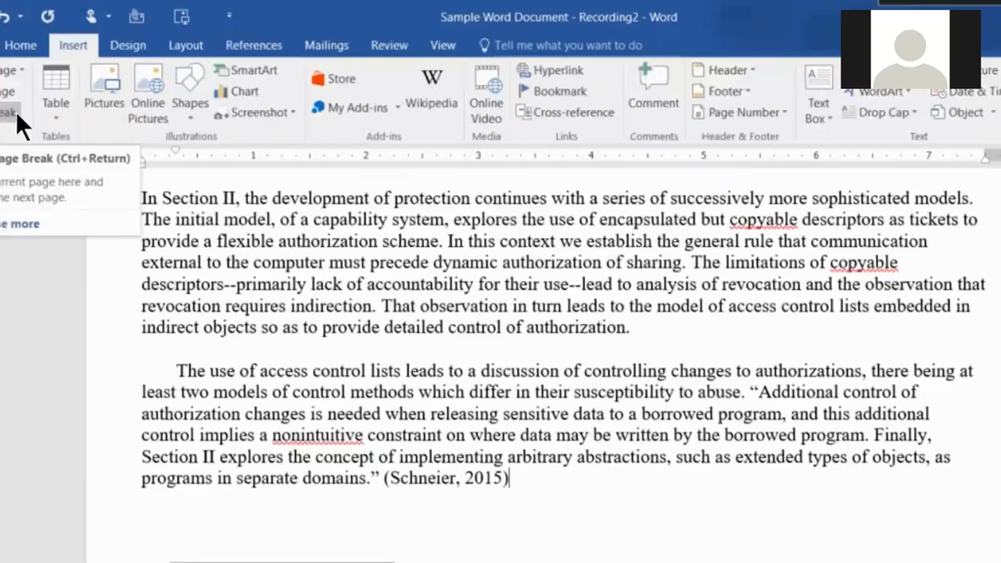
click(14, 114)
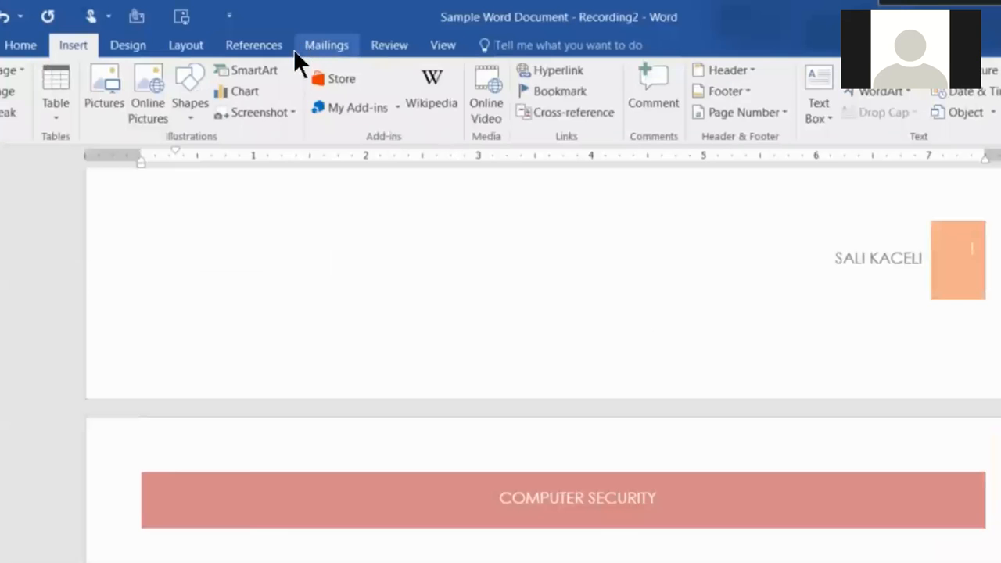
- Insert the built-in Bibliography on the new page and check its source entries
click(256, 50)
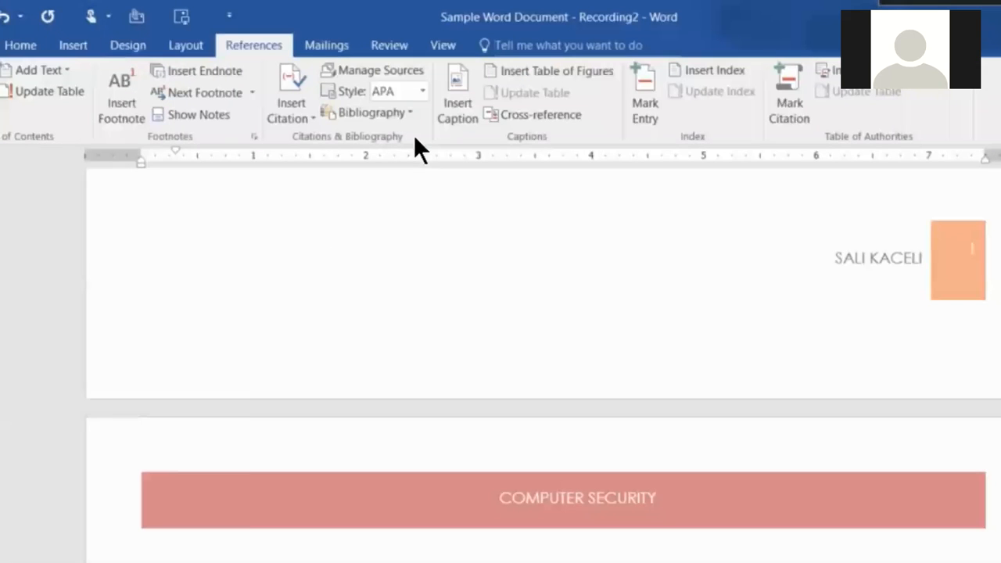
click(404, 111)
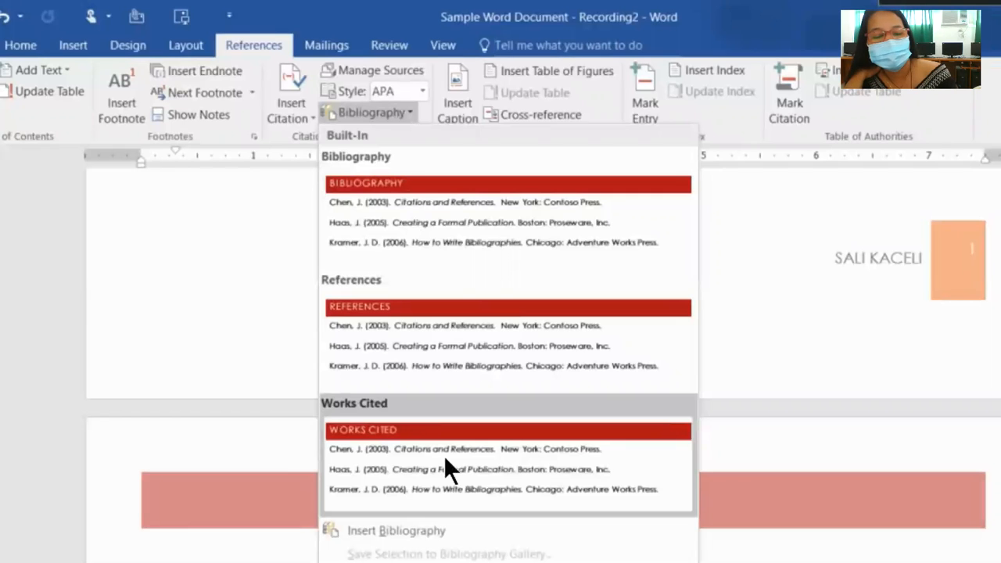
click(453, 214)
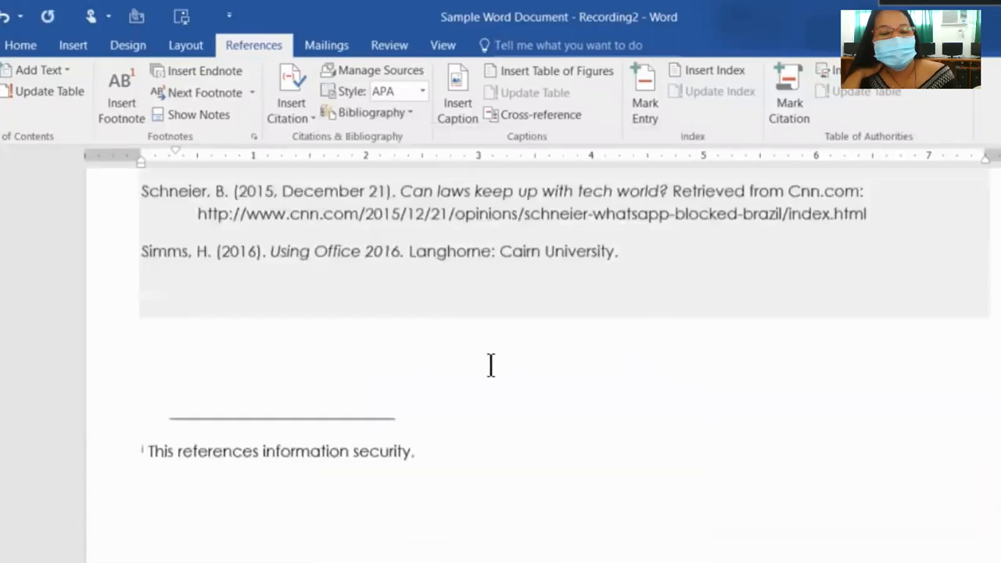
scroll(235, 453, up, 2)
scroll(234, 445, down, 1)
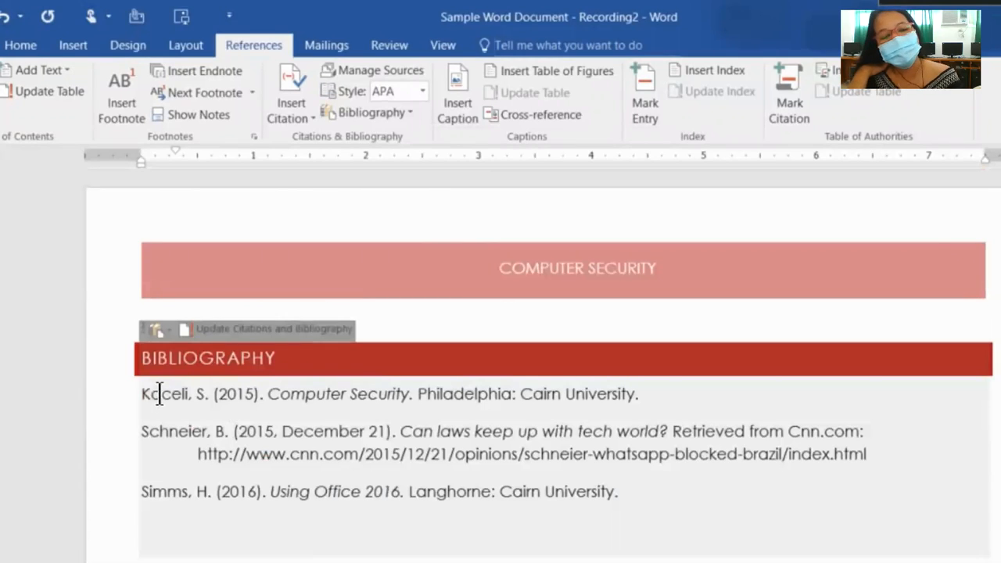
click(172, 470)
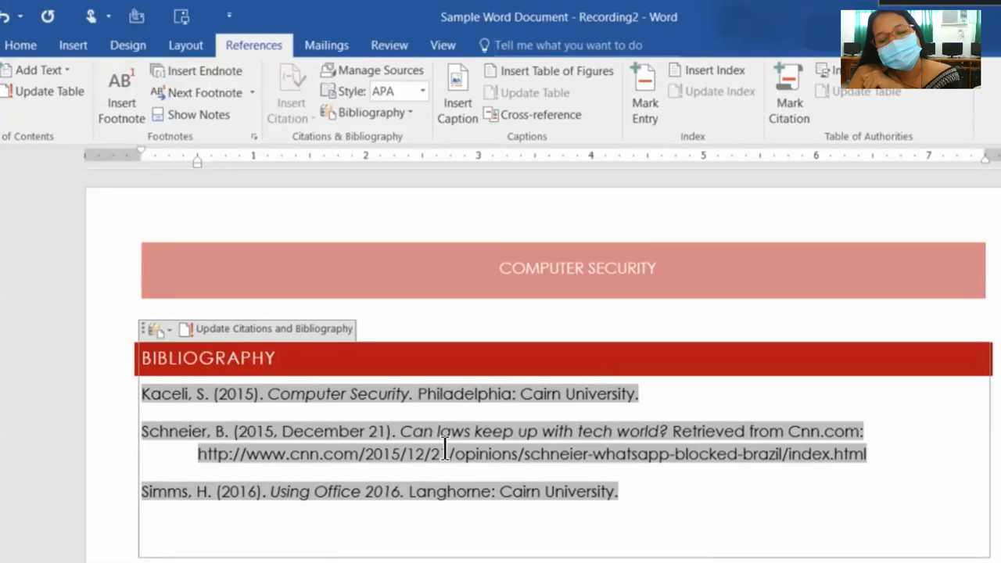
click(309, 530)
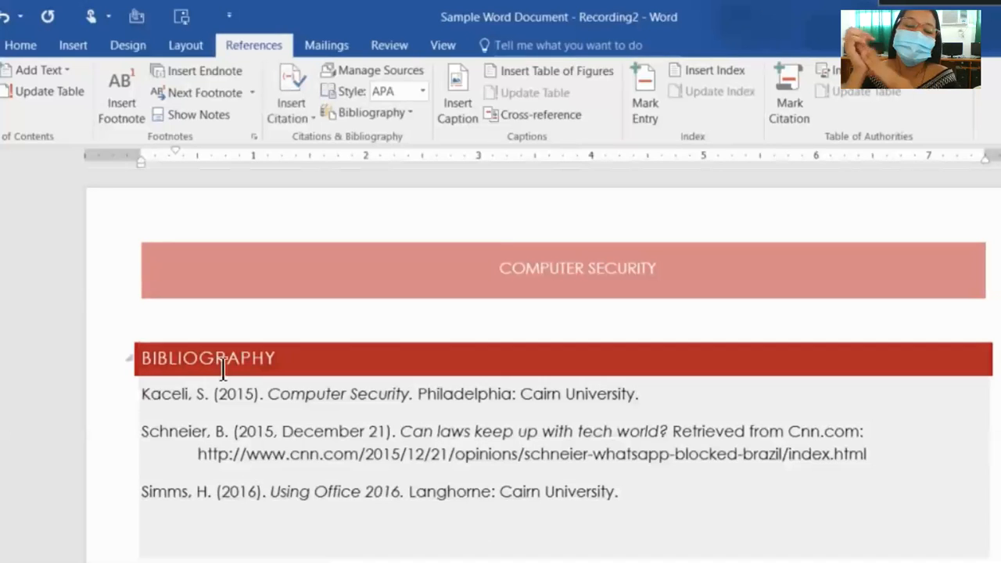
- Insert the built-in Works Cited list after the bibliography
click(372, 113)
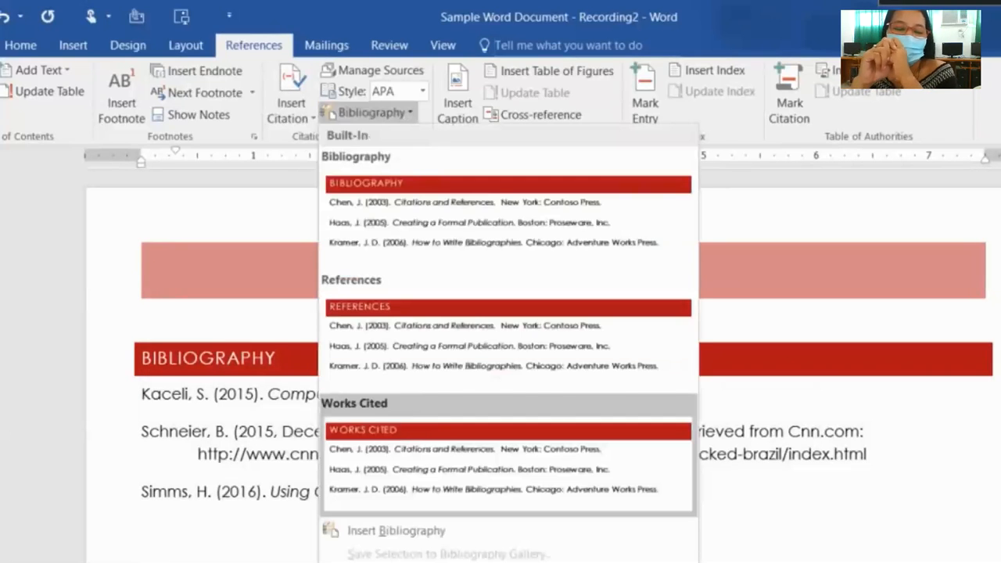
click(673, 501)
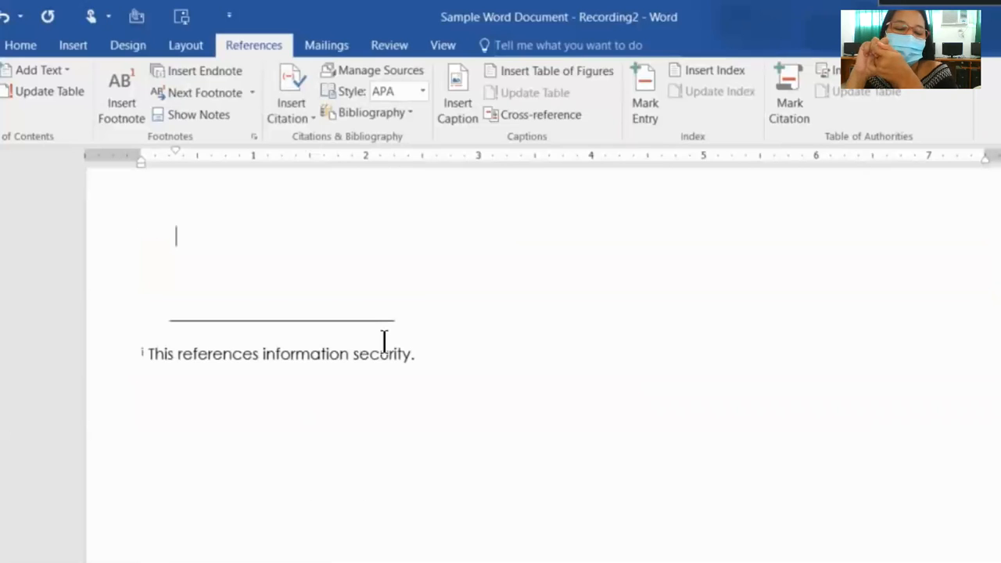
scroll(384, 342, up, 5)
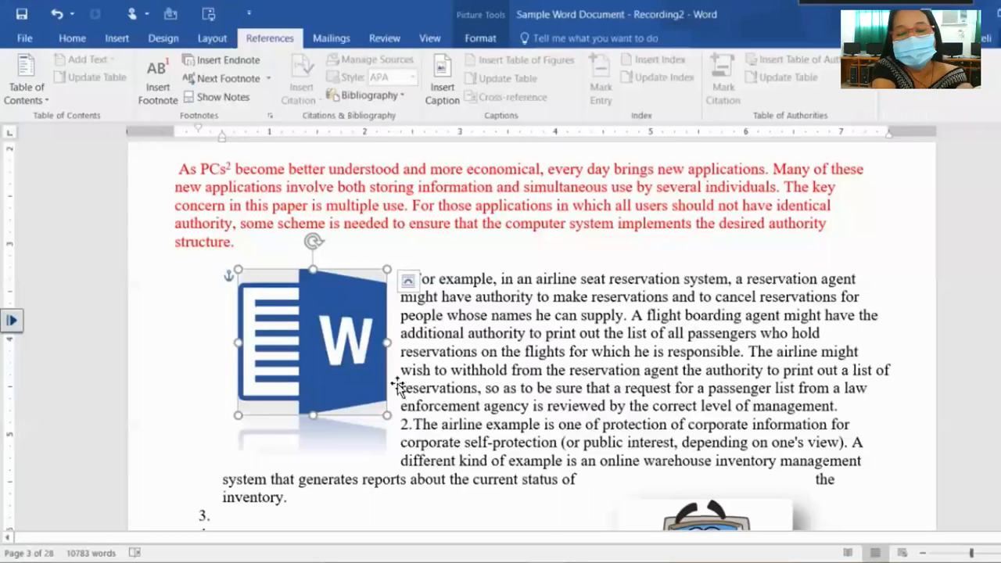
- Add the caption "Figure 1: Logo" below the Word logo picture on page 3
click(380, 432)
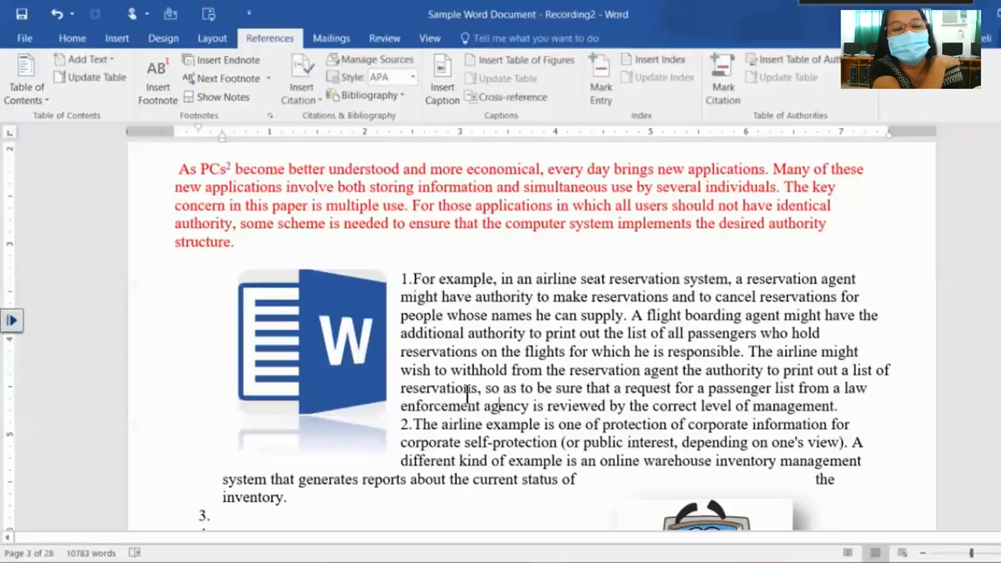
click(319, 380)
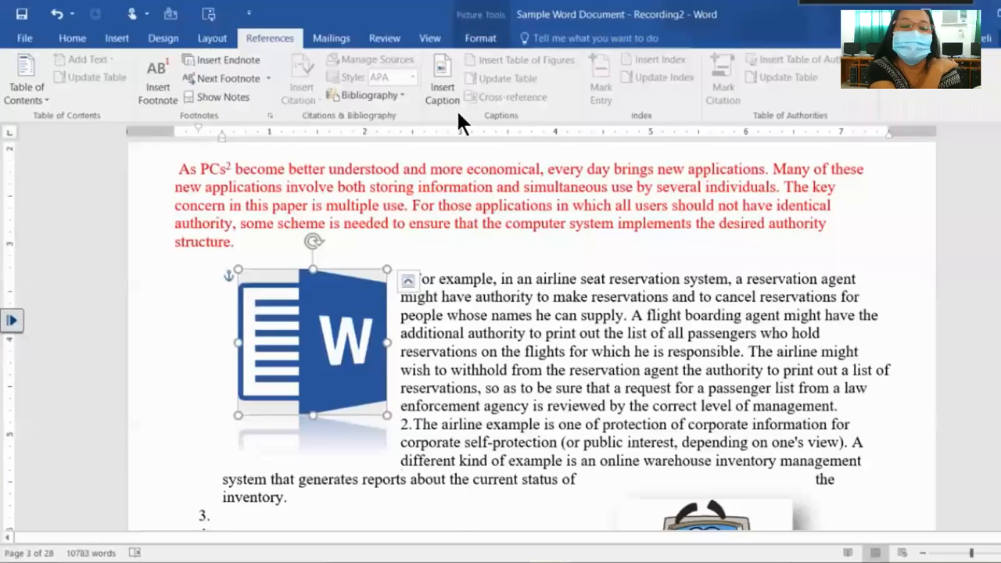
click(443, 88)
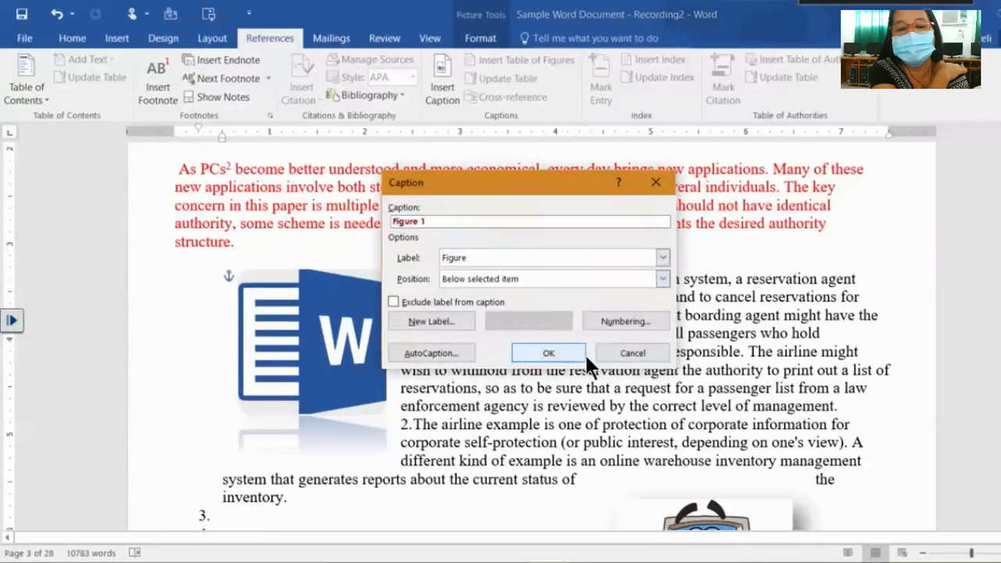
key(Return)
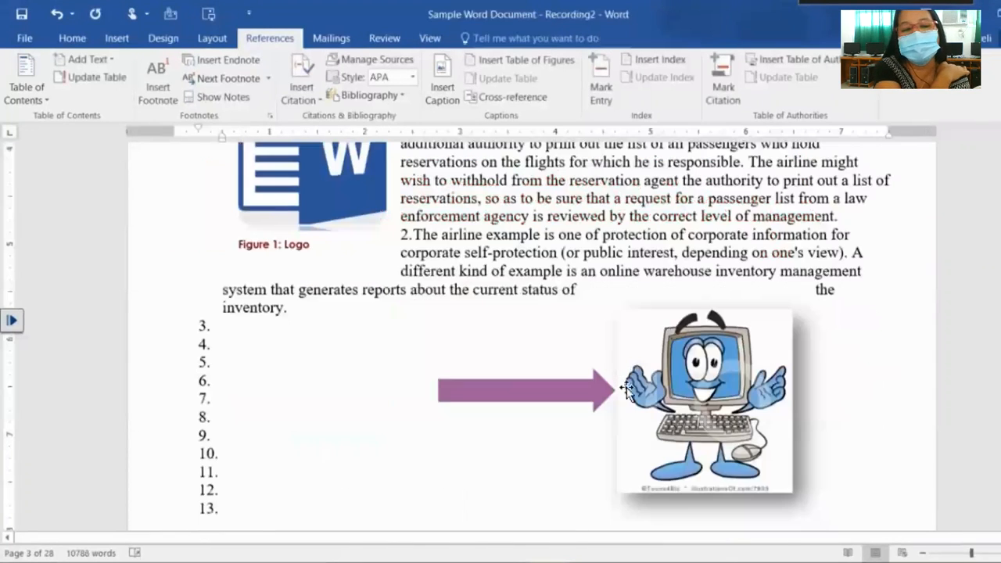
- Add the caption "Figure 2: Clipart Object" below the computer clipart picture on page 3
click(628, 392)
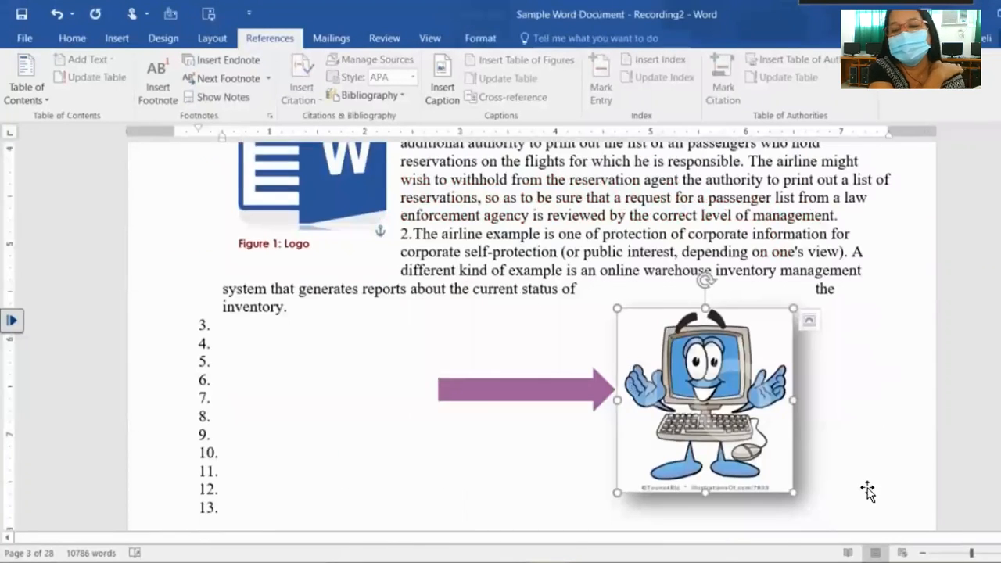
click(442, 92)
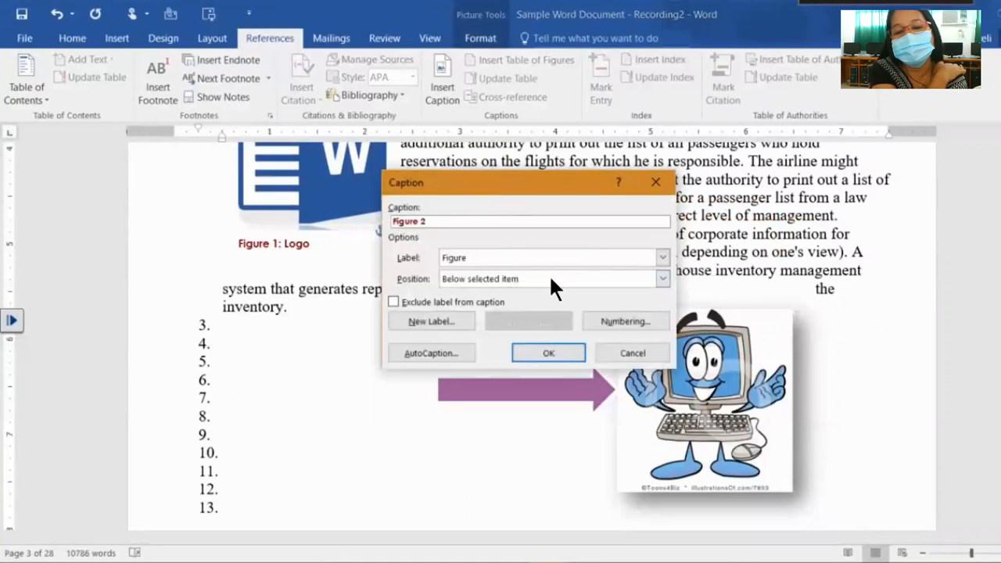
text(: Clipart Objec)
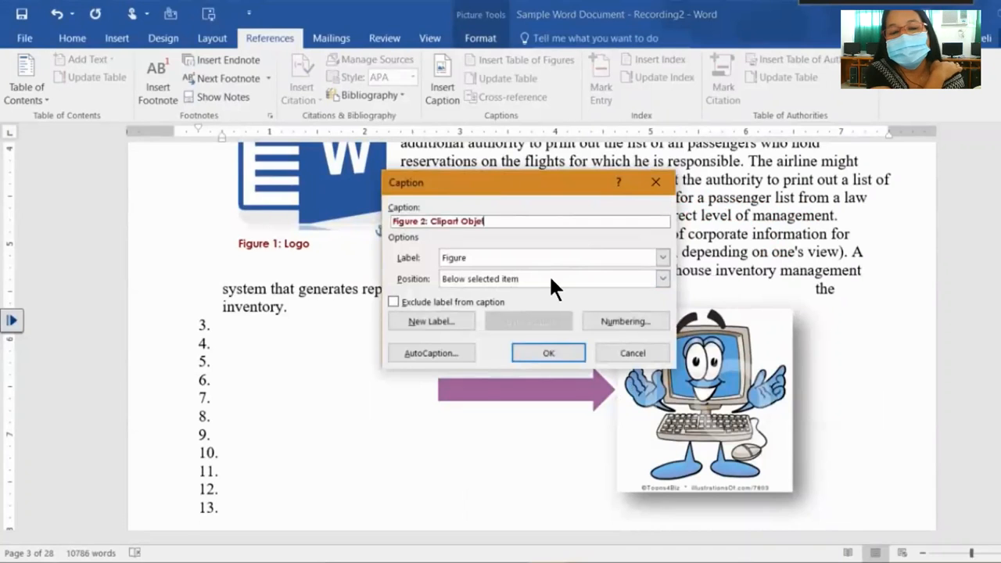
text(t)
click(548, 353)
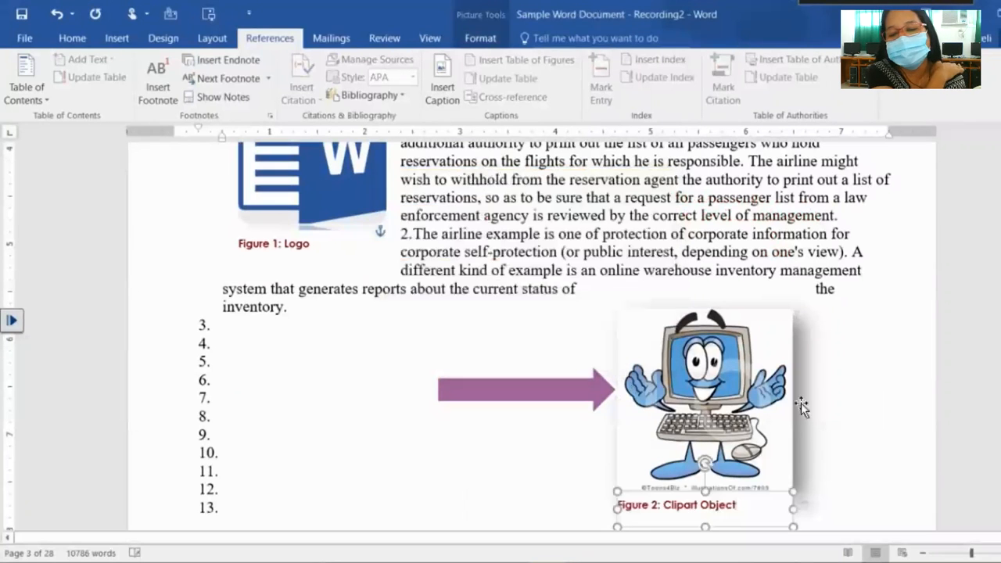
scroll(801, 403, down, 2)
click(734, 402)
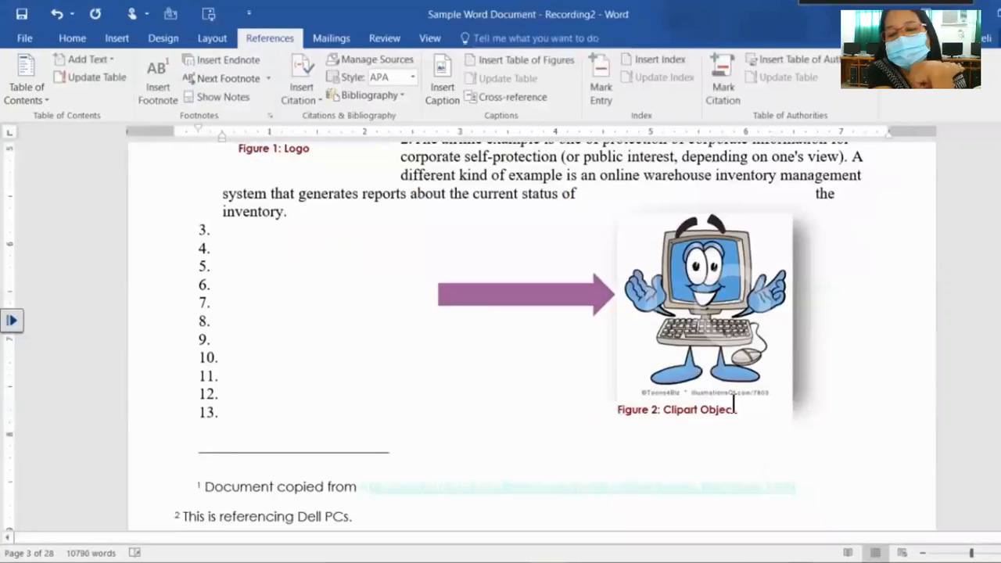
scroll(575, 352, down, 5)
scroll(576, 343, down, 3)
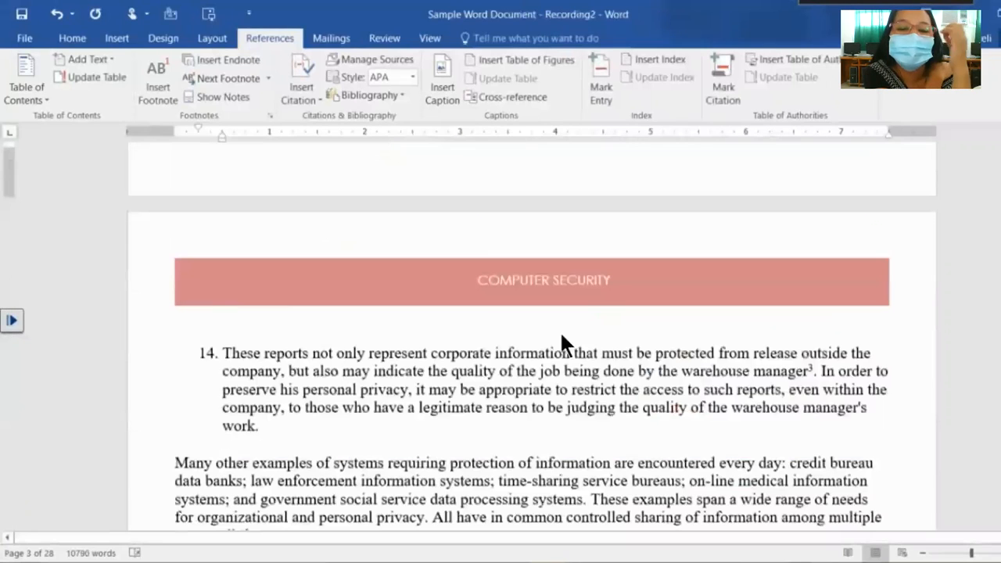
scroll(559, 342, up, 5)
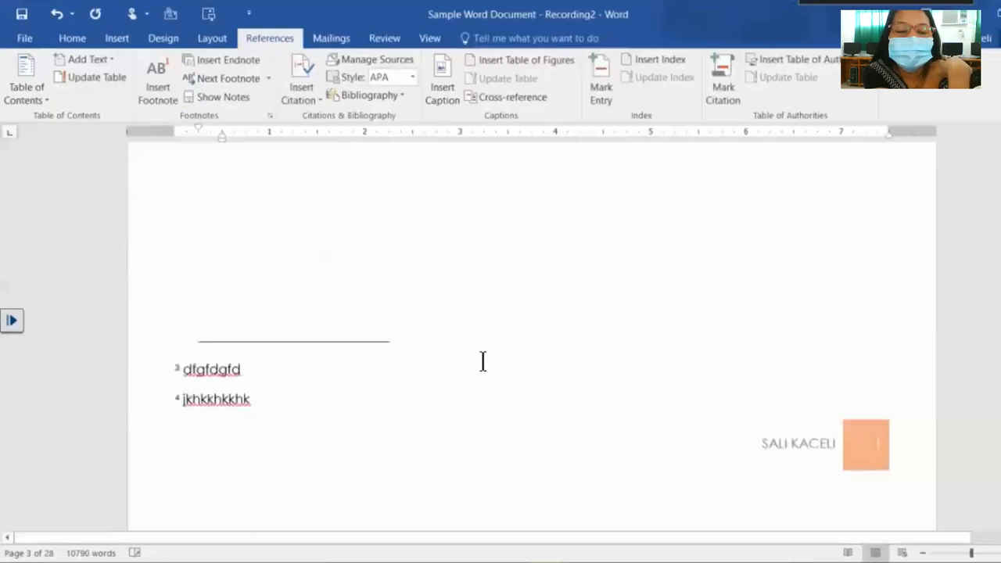
scroll(483, 361, up, 4)
scroll(482, 362, up, 5)
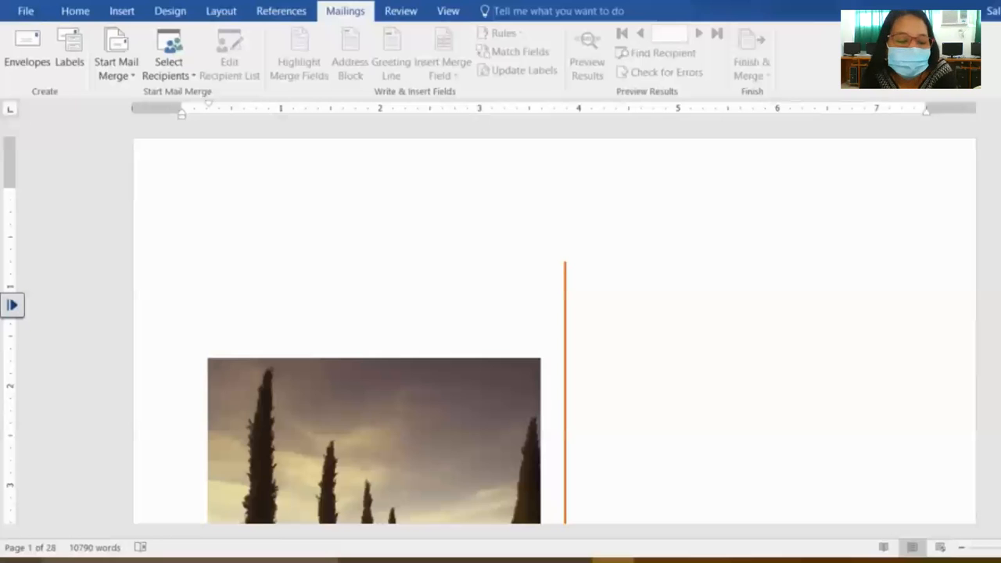
- Insert a blank page before the table of contents and place the cursor at its start
scroll(585, 333, down, 4)
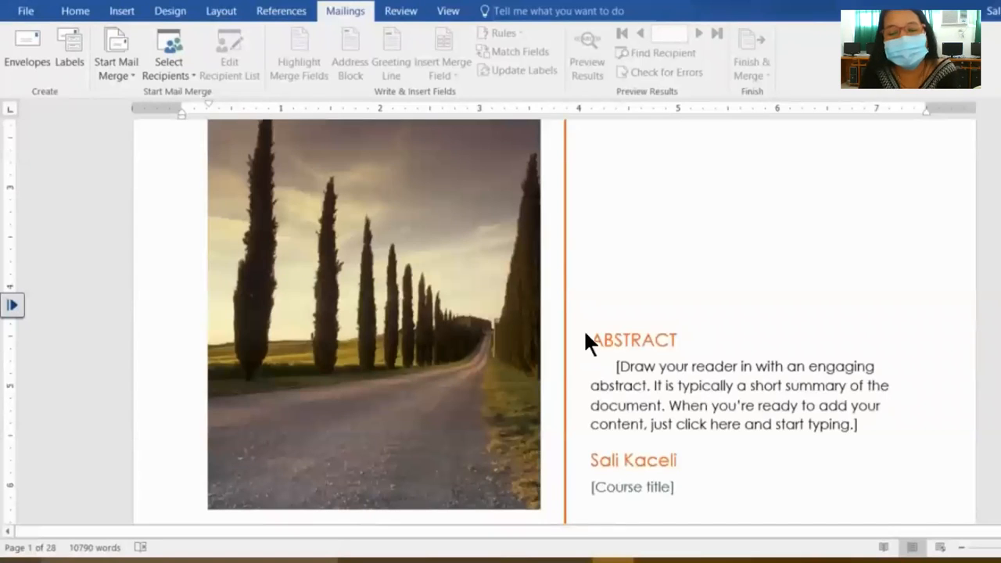
scroll(586, 333, down, 5)
scroll(610, 359, up, 4)
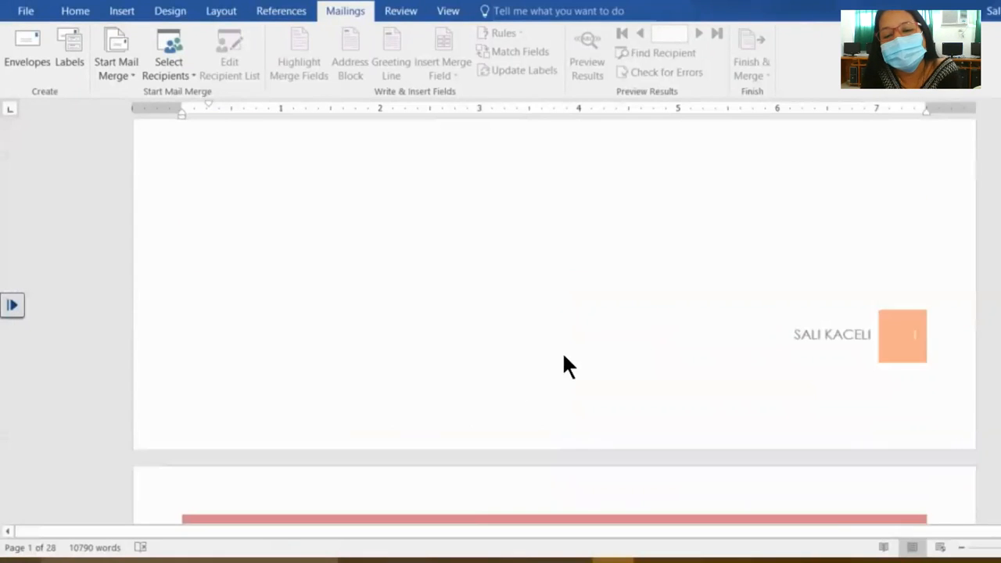
scroll(564, 357, up, 3)
scroll(561, 356, up, 8)
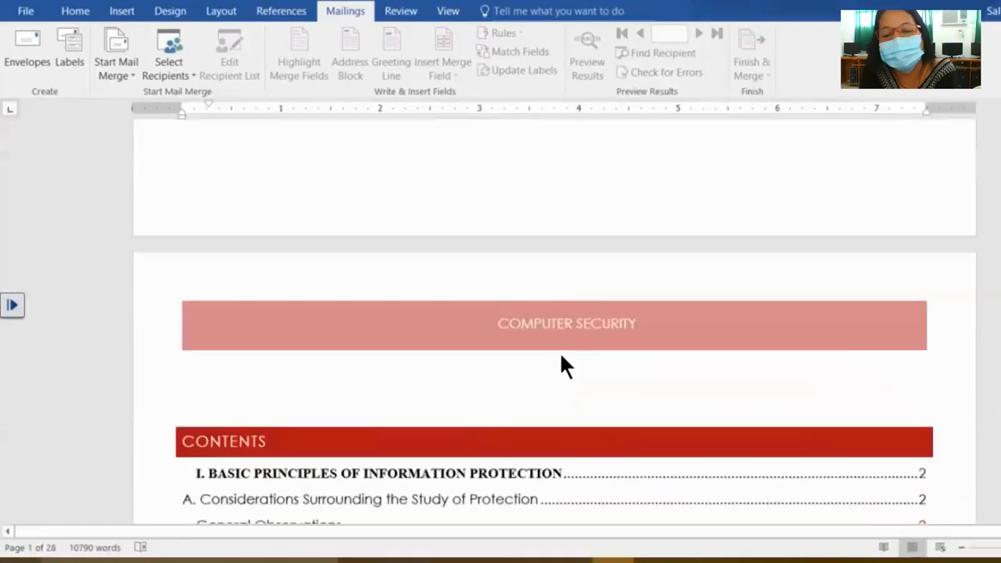
scroll(563, 366, up, 5)
scroll(618, 288, down, 5)
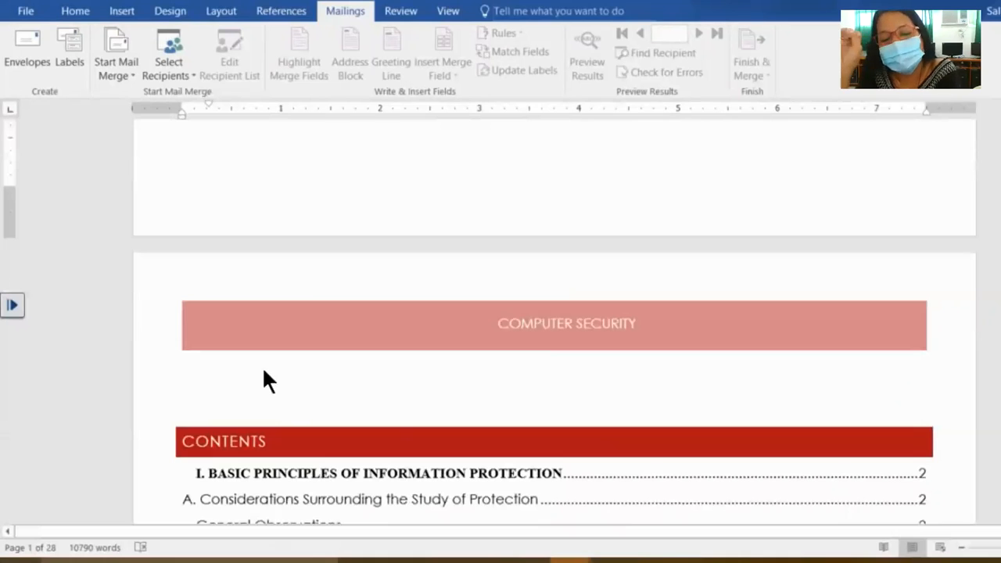
click(205, 374)
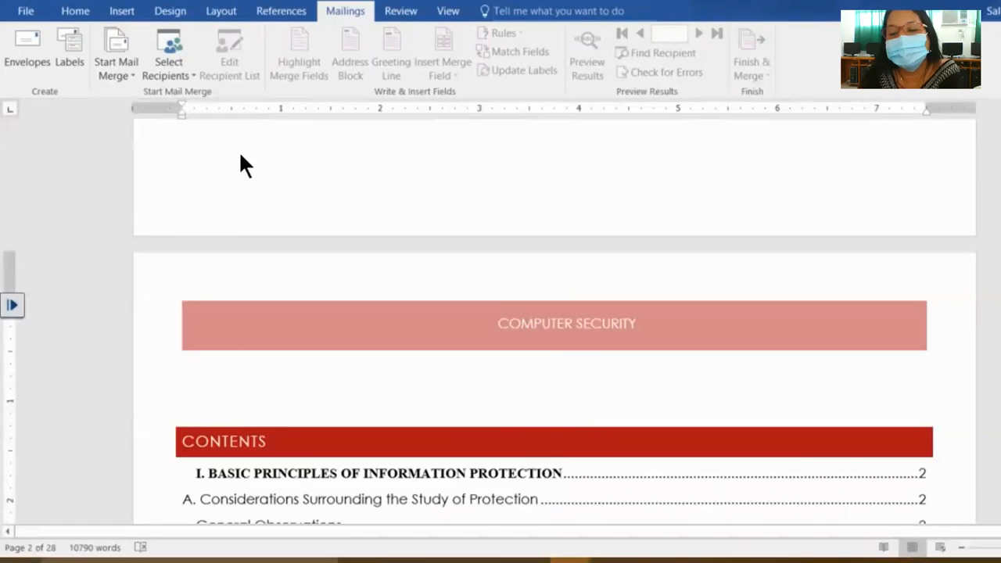
click(123, 12)
scroll(207, 139, up, 3)
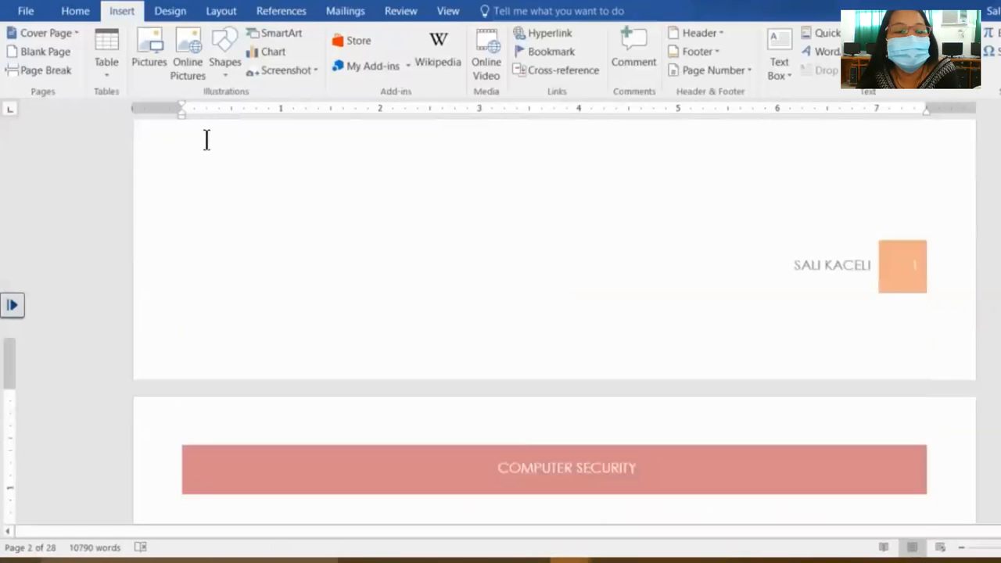
scroll(207, 139, down, 8)
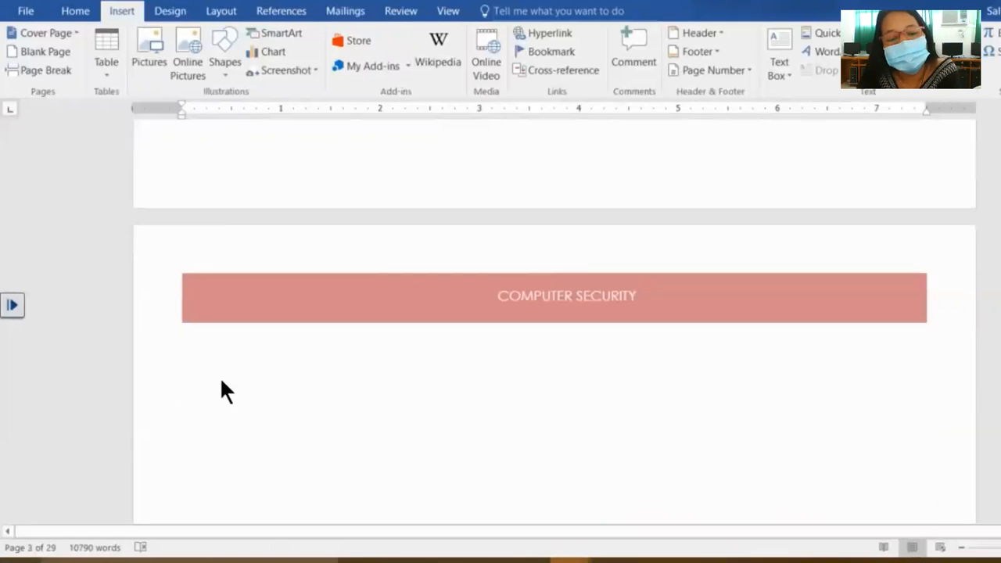
click(220, 376)
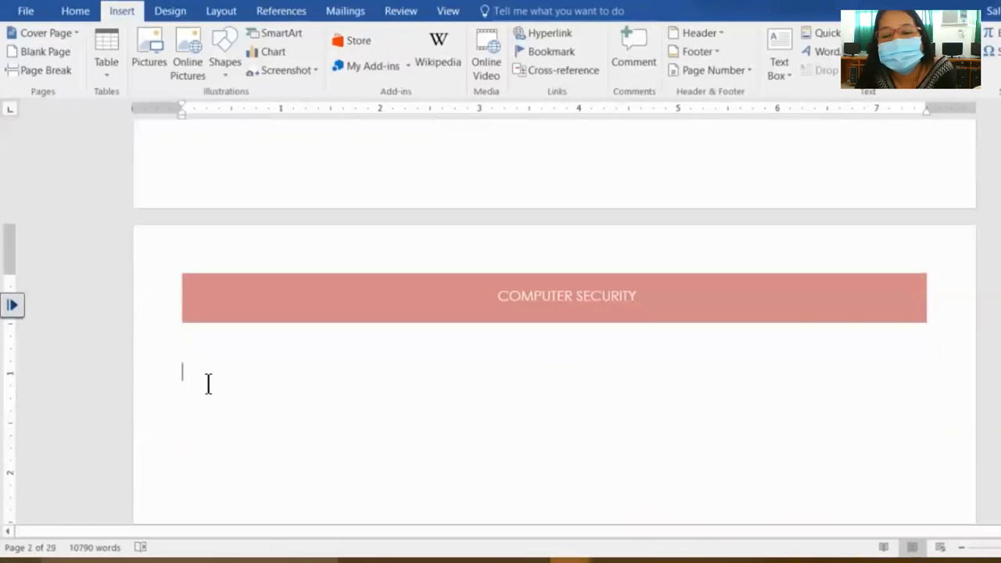
scroll(208, 383, down, 3)
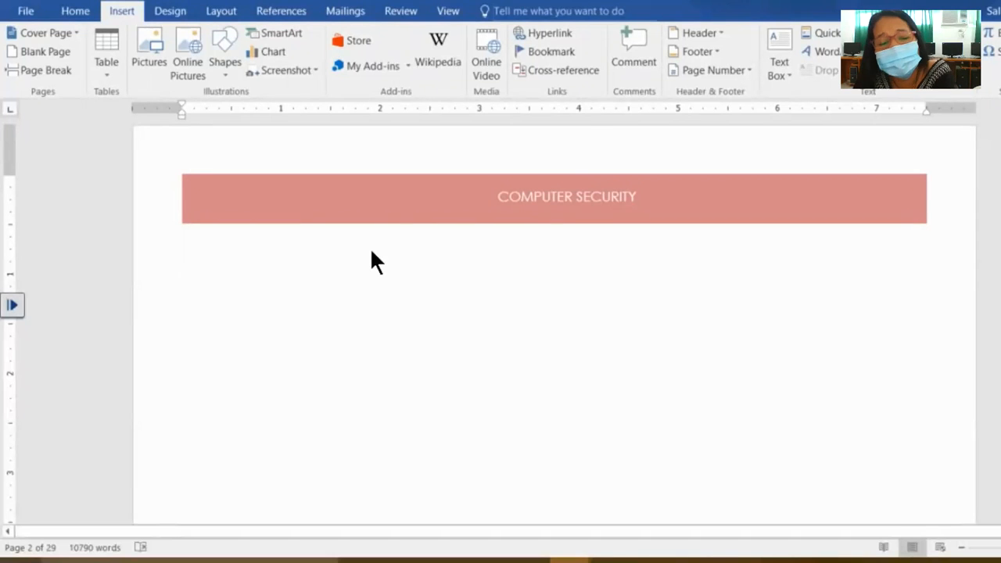
- Switch to the Word 2016 folder, open the customer list workbook in Excel and review its address, city, zip and email columns
key(super+Tab)
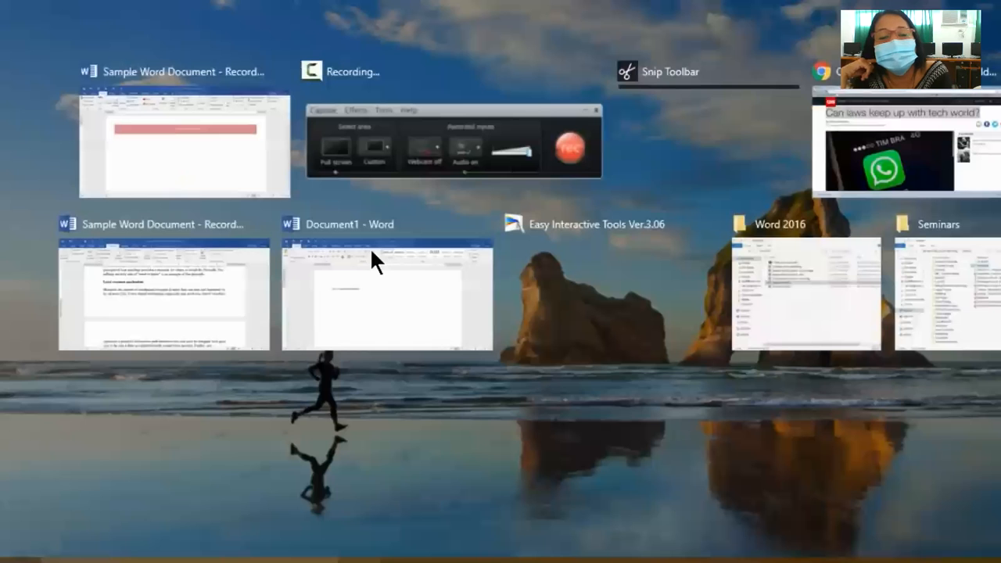
click(822, 324)
double_click(648, 286)
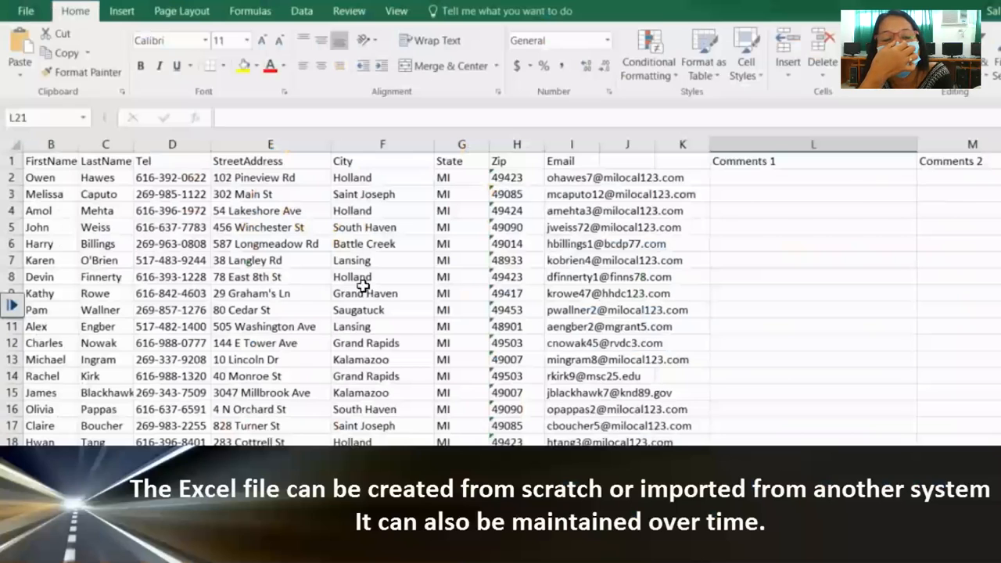
click(310, 212)
click(413, 215)
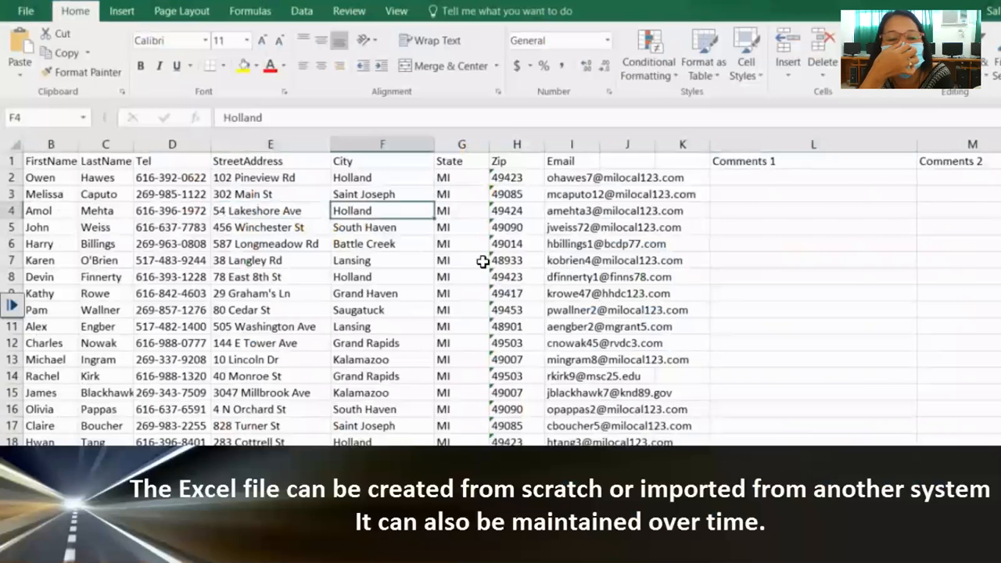
click(512, 211)
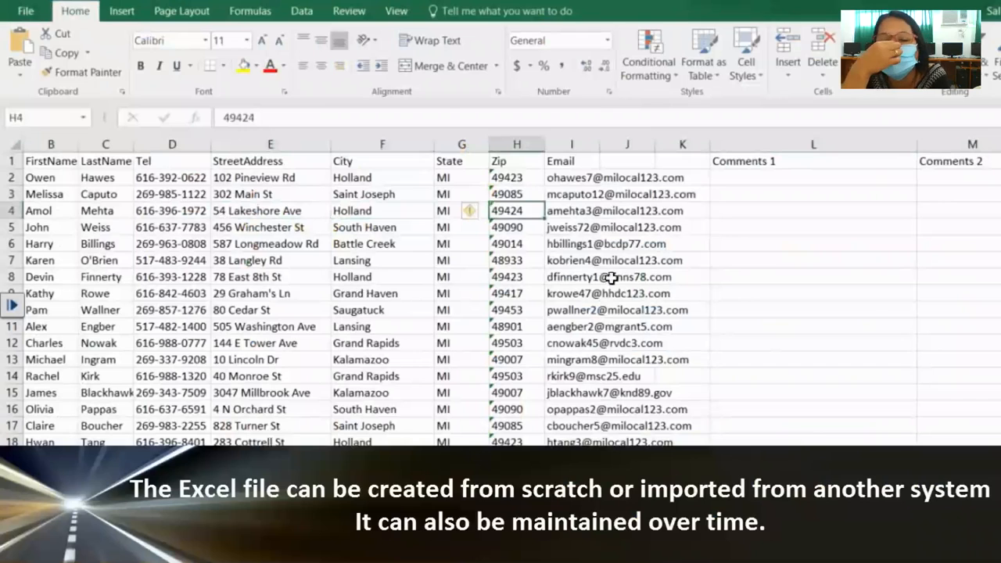
click(611, 278)
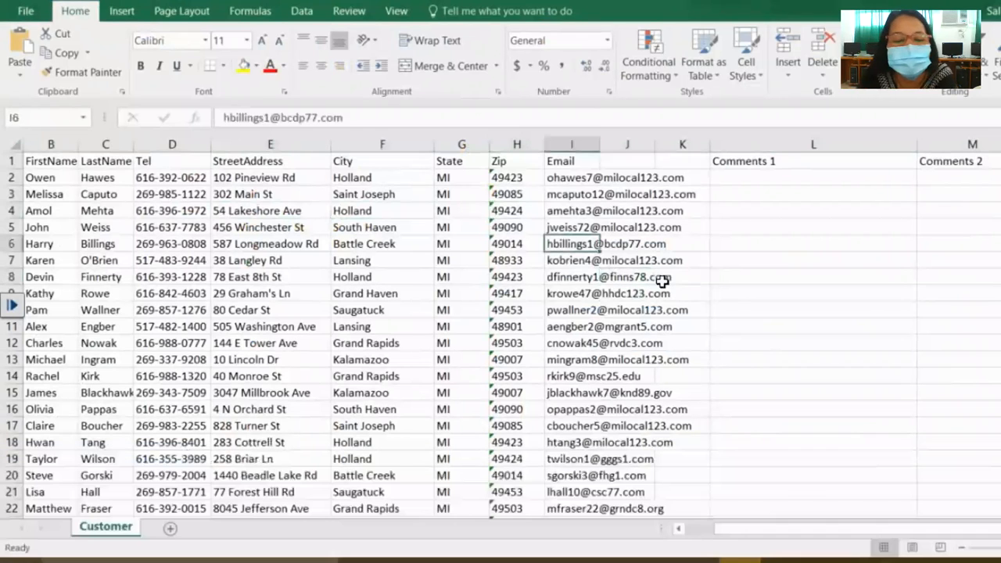
- Enter "Thank you for your support so far." in L2 and "Your bill is past due. However here is the report." in L3 under Comments 1
click(796, 178)
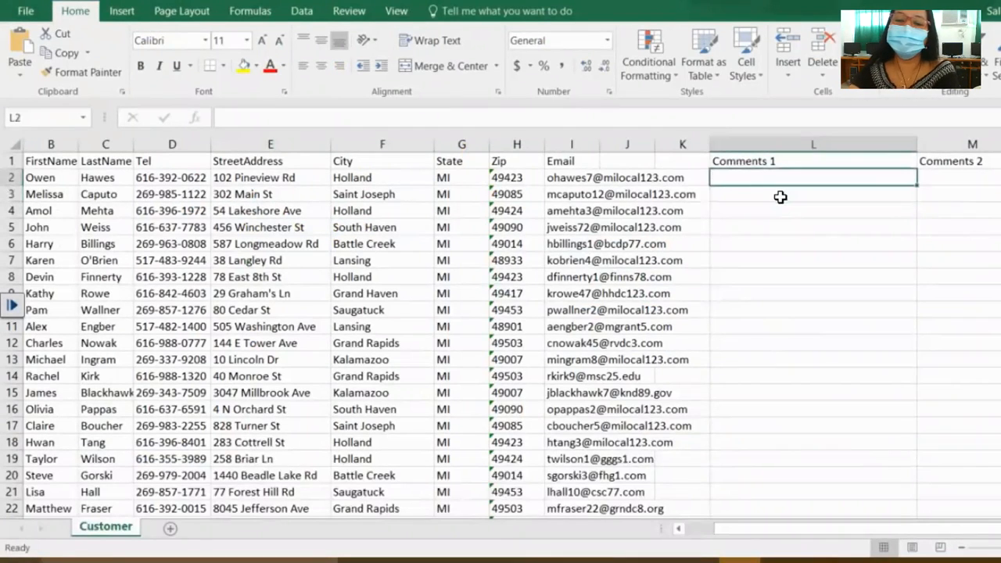
text(Thank you for your support so far.)
key(Return)
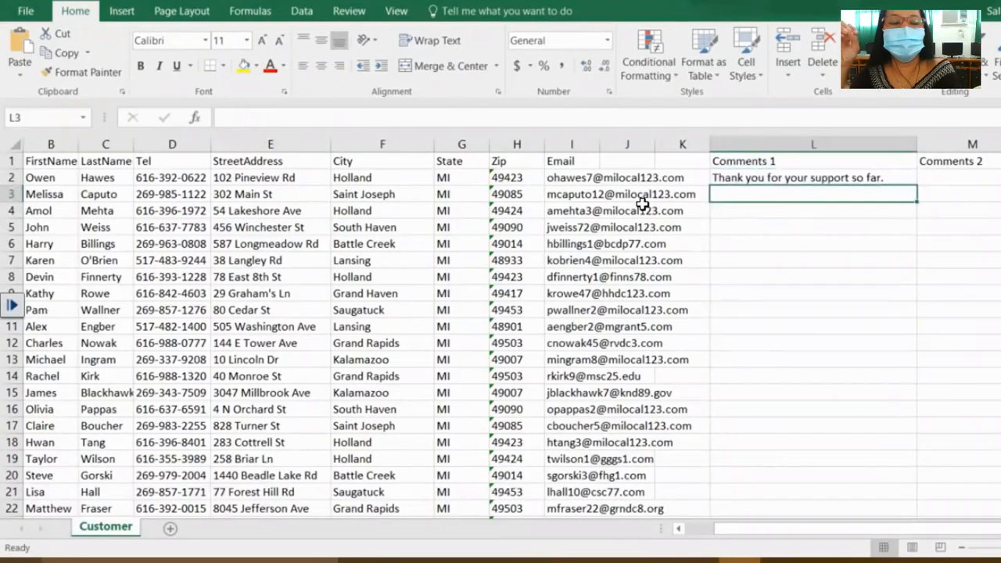
text(Your bill is past due. However here is the report.)
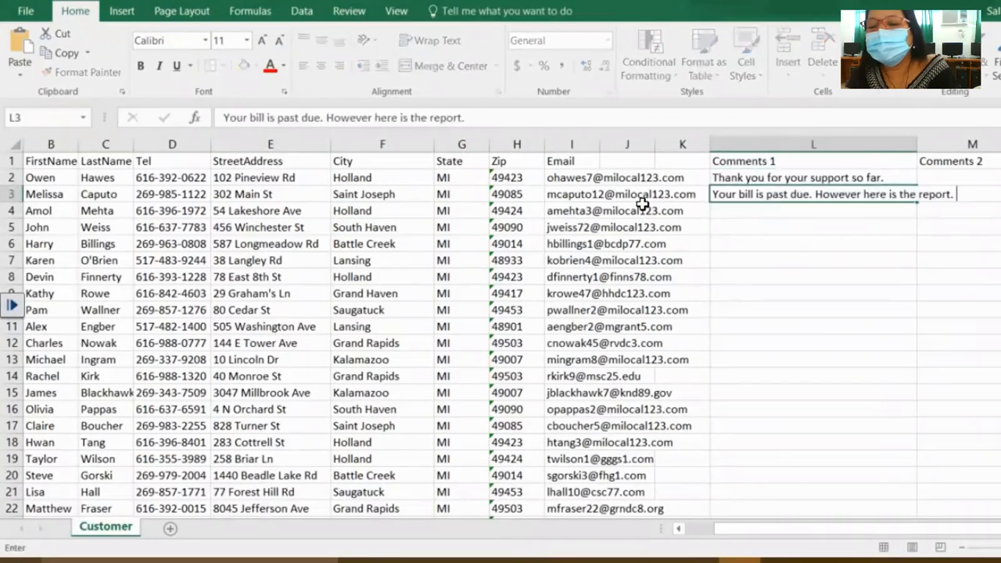
key(Return)
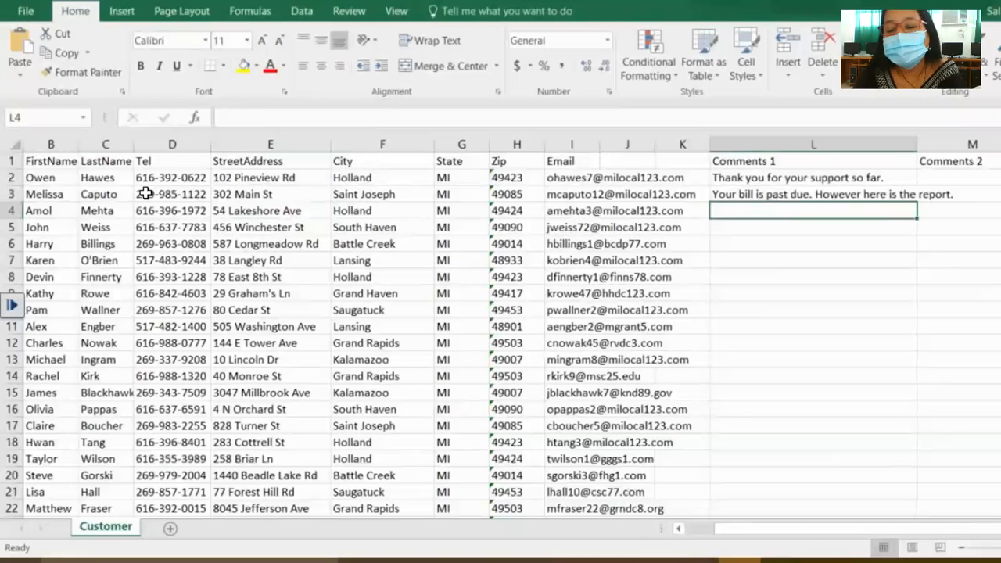
click(42, 162)
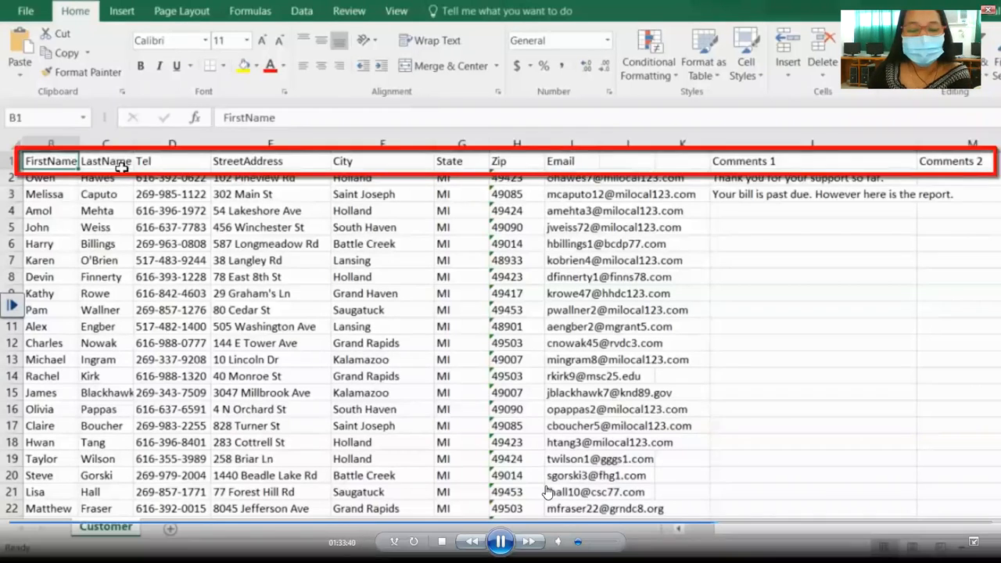
- Pause the training video in the media player and exit its full-screen view
click(500, 541)
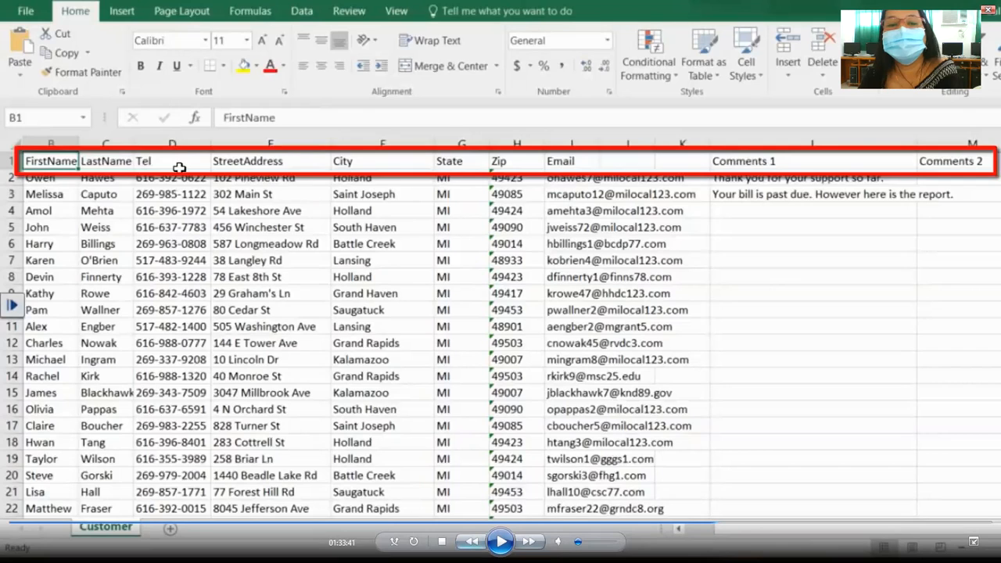
click(499, 543)
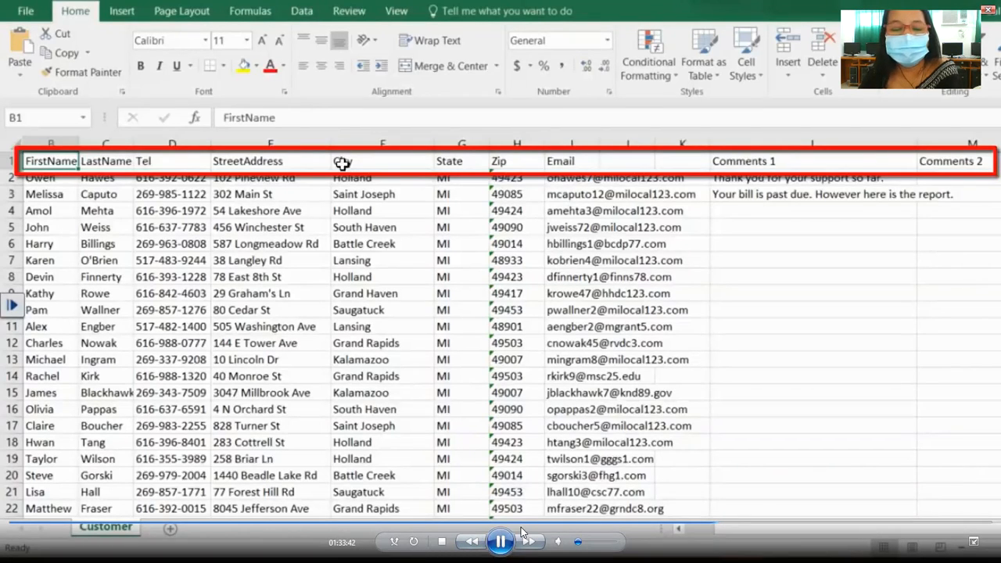
double_click(769, 312)
mouse_move(586, 167)
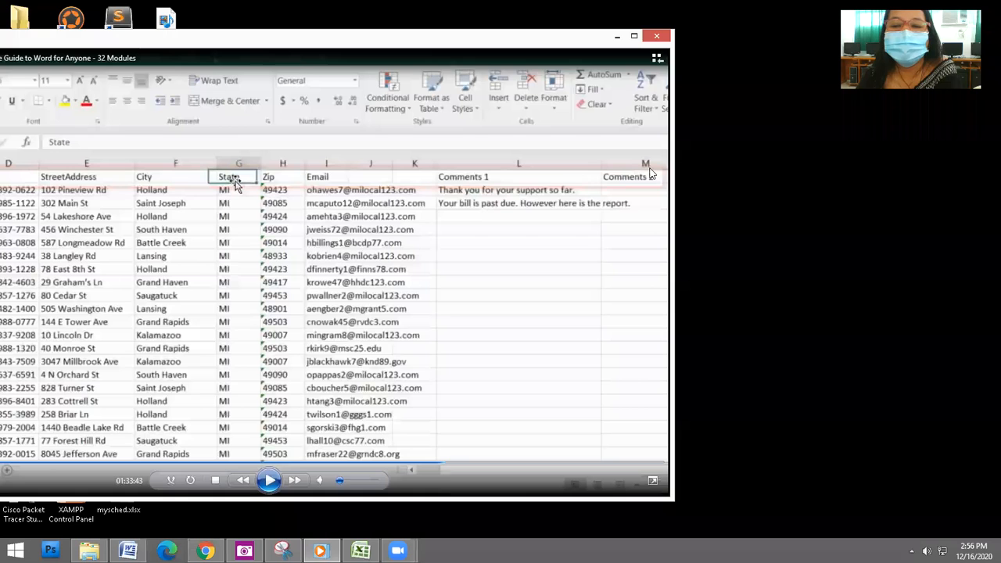